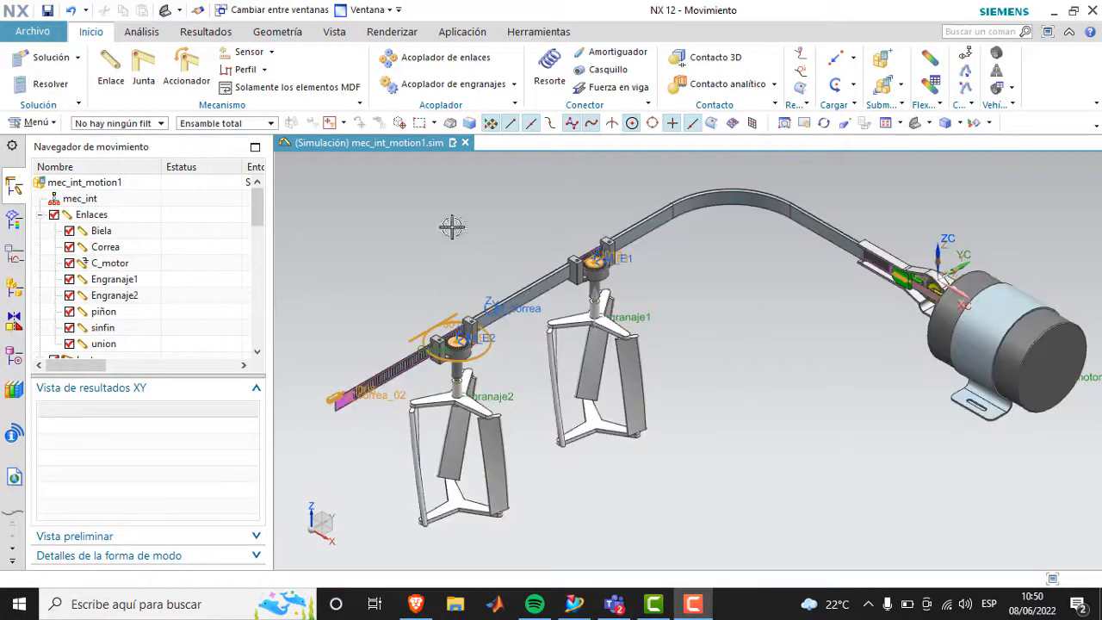
Step: Toggle the display of the C_motor link to identify the motor assembly, and leave it hidden
scroll(111, 284, down, 1)
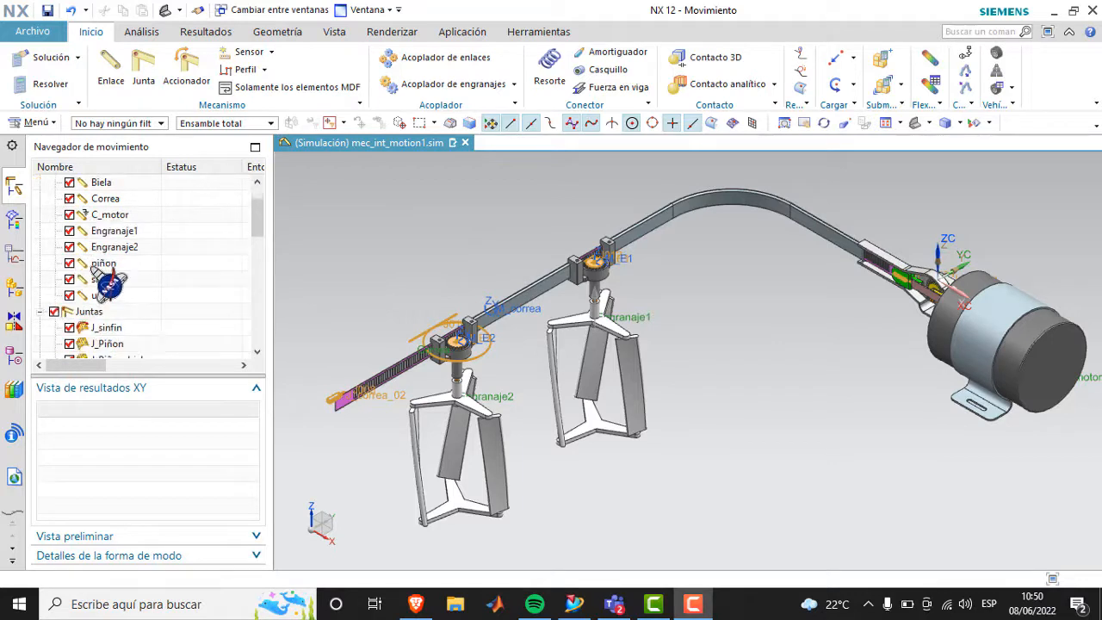
scroll(110, 284, up, 1)
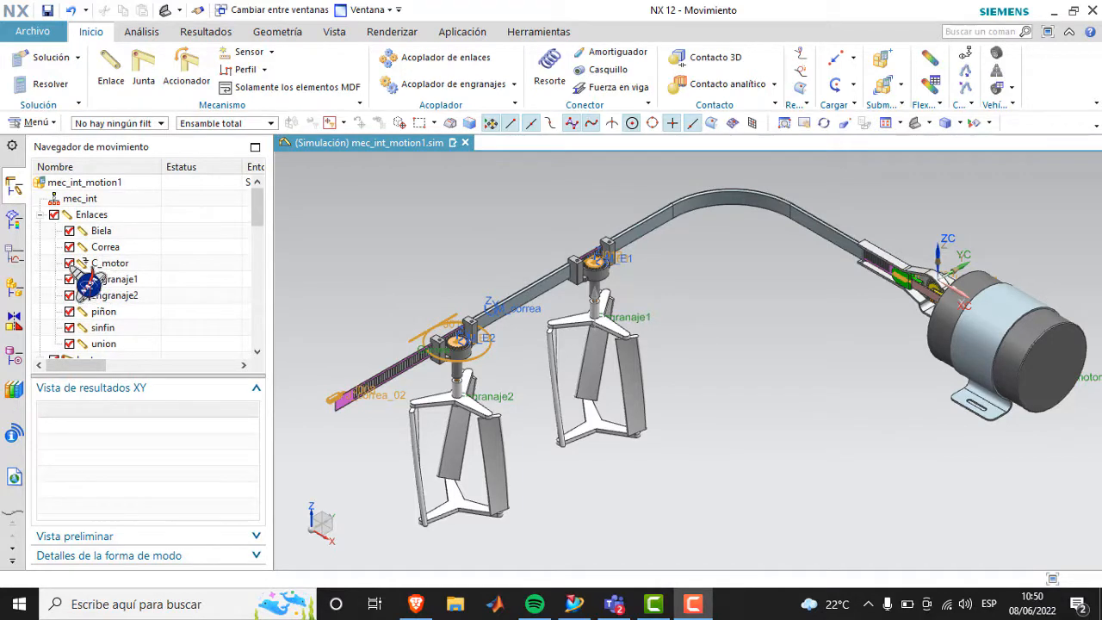
click(69, 263)
click(69, 263)
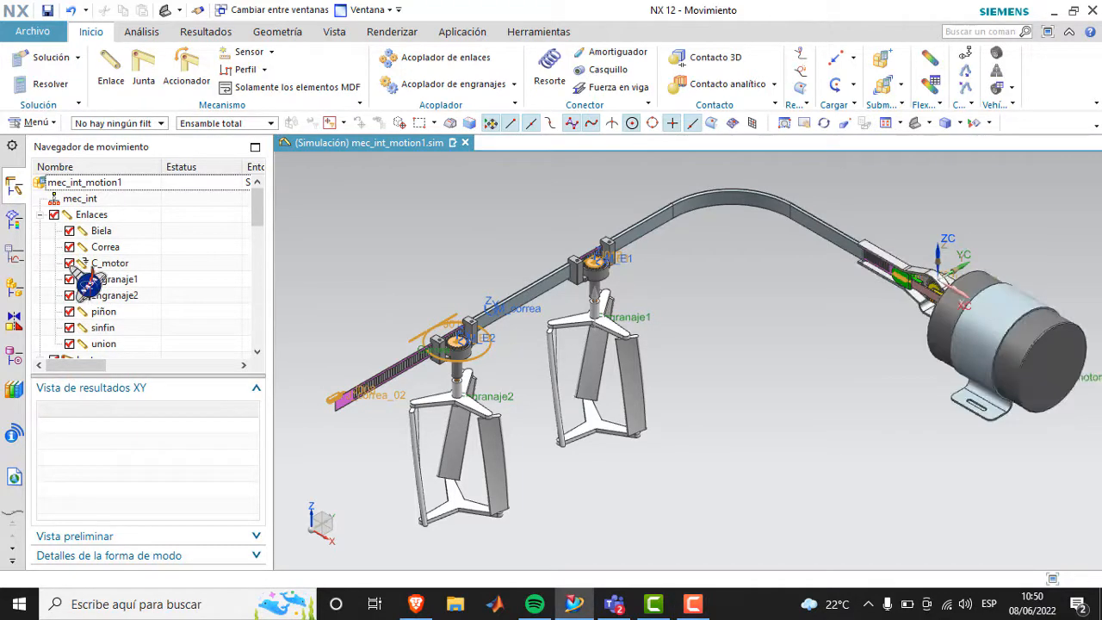
click(69, 263)
click(69, 263)
click(69, 263)
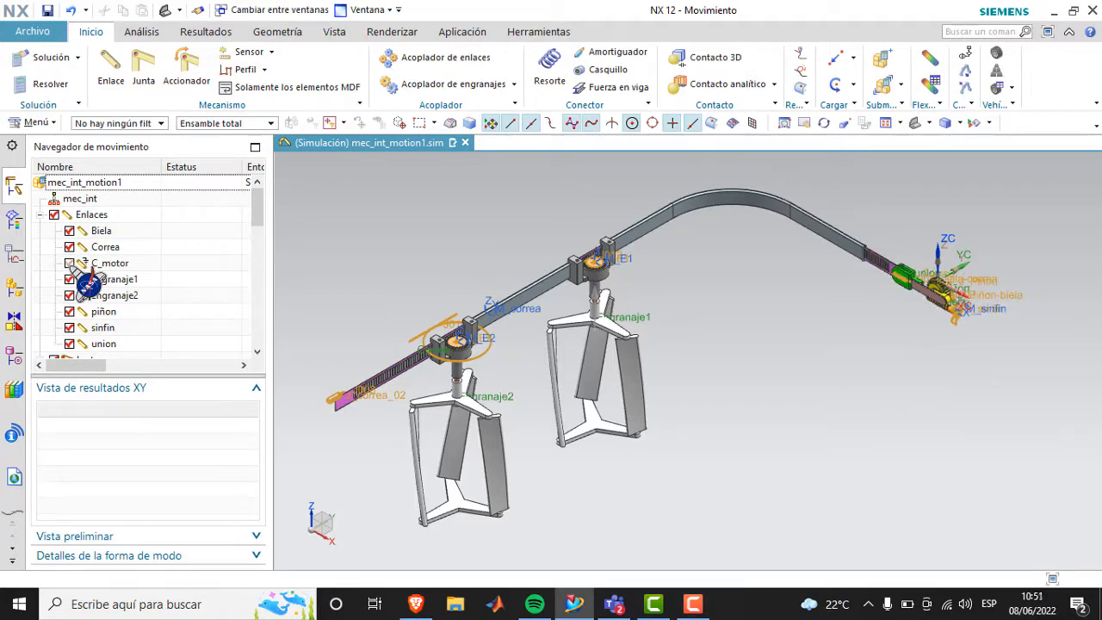
click(69, 262)
click(69, 263)
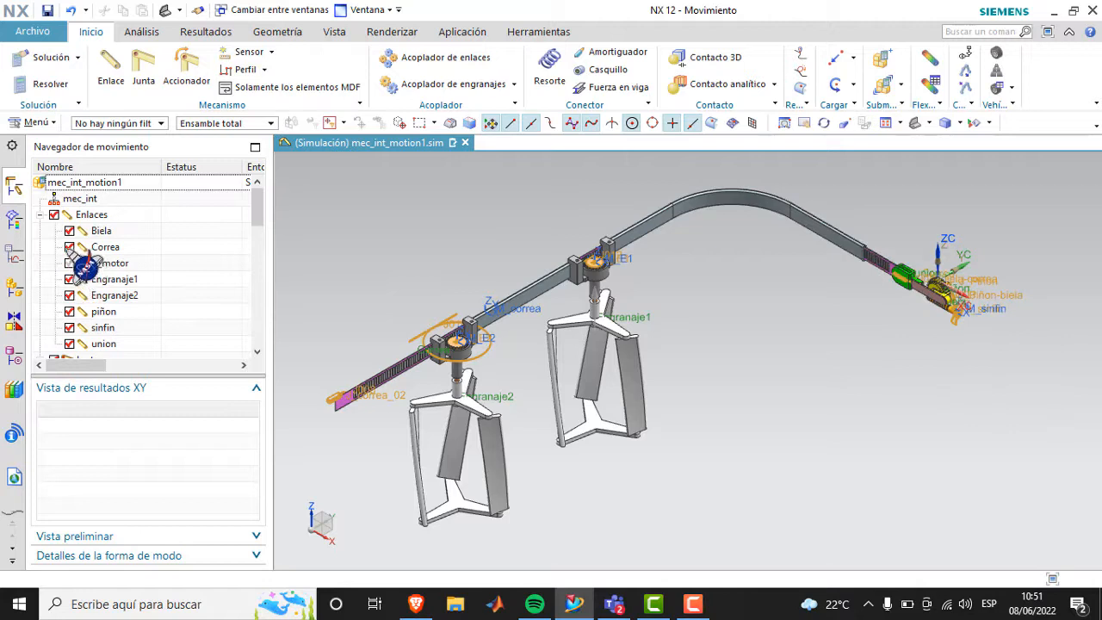
Step: Toggle the display of the Correa link to identify the toothed belt, and leave it hidden
click(69, 247)
click(69, 247)
click(69, 248)
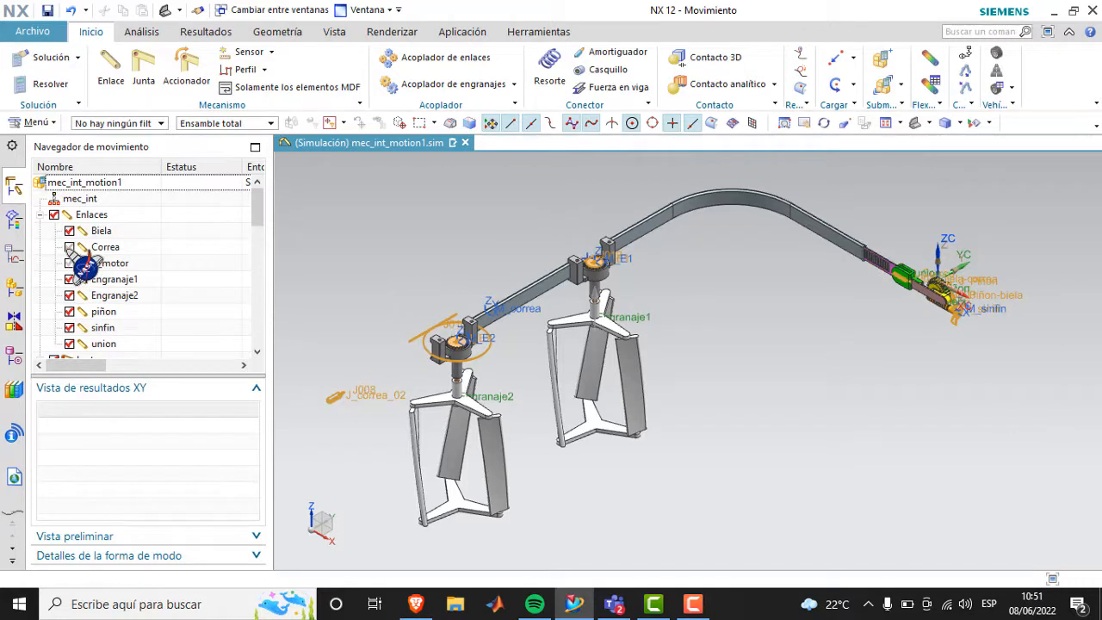
click(69, 247)
click(69, 247)
click(68, 247)
click(69, 248)
click(69, 247)
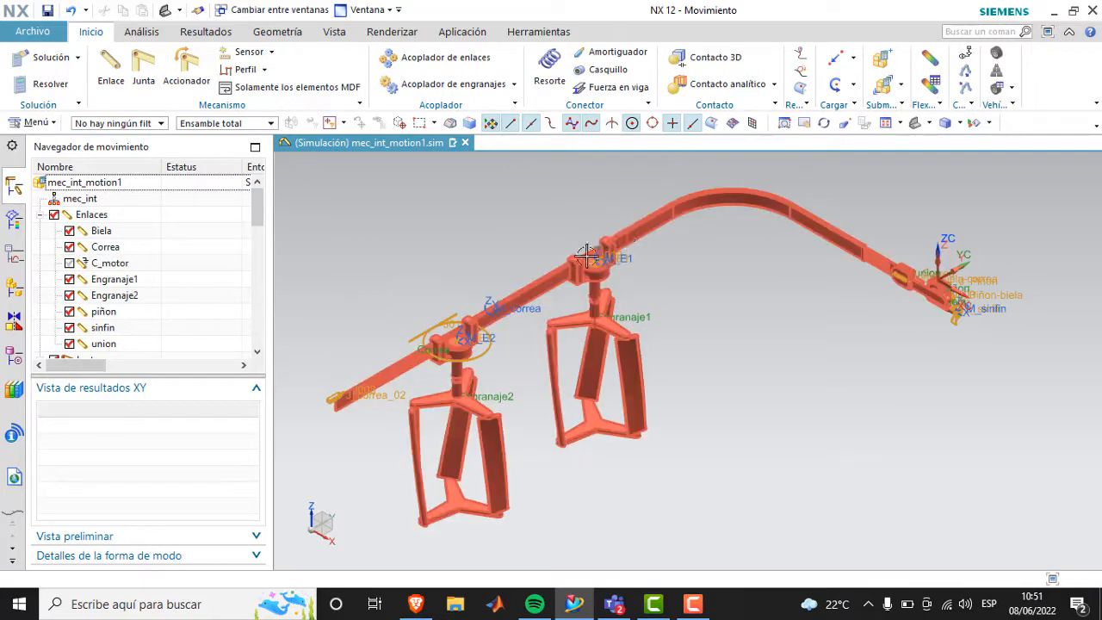
click(69, 262)
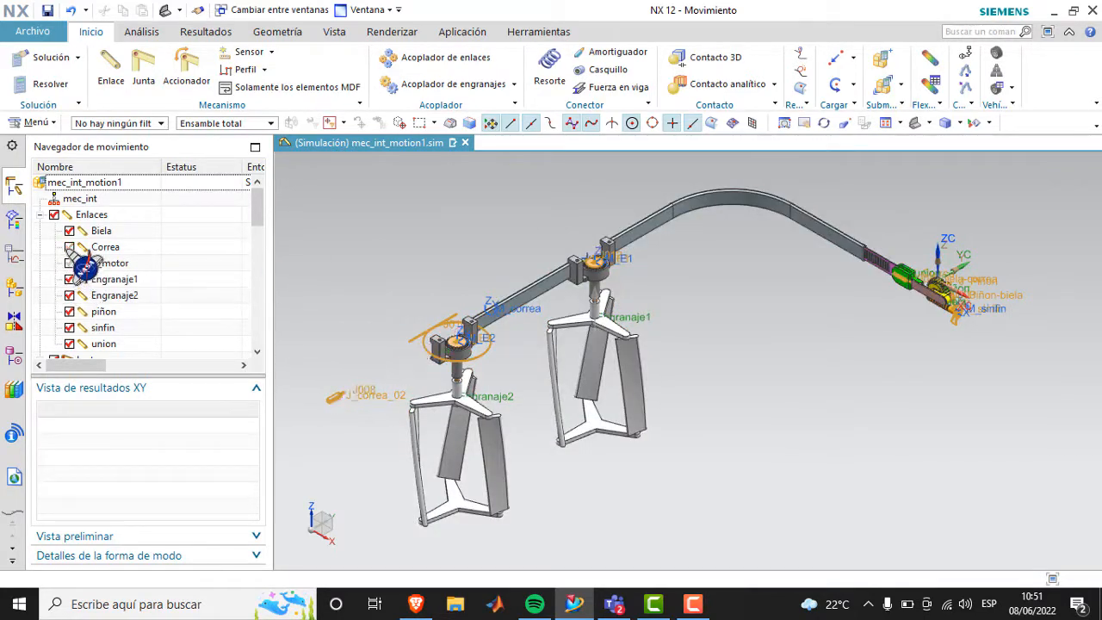
Step: Hide the union, piñon, sinfin and Biela links at the motor end of the mechanism
scroll(95, 344, down, 1)
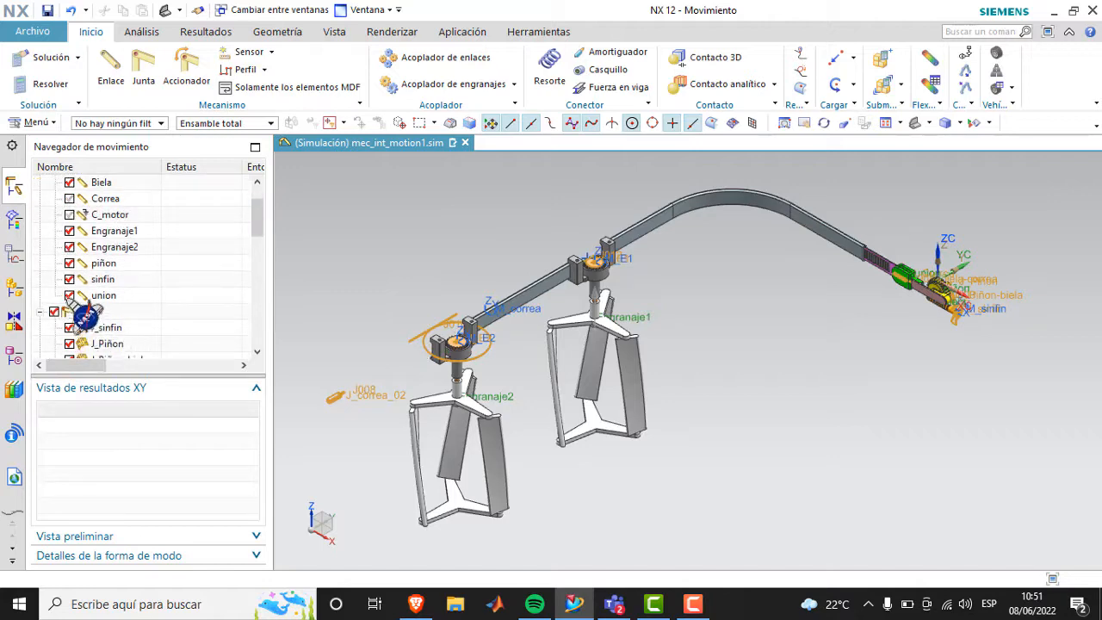
click(71, 296)
scroll(895, 277, up, 5)
scroll(904, 271, down, 6)
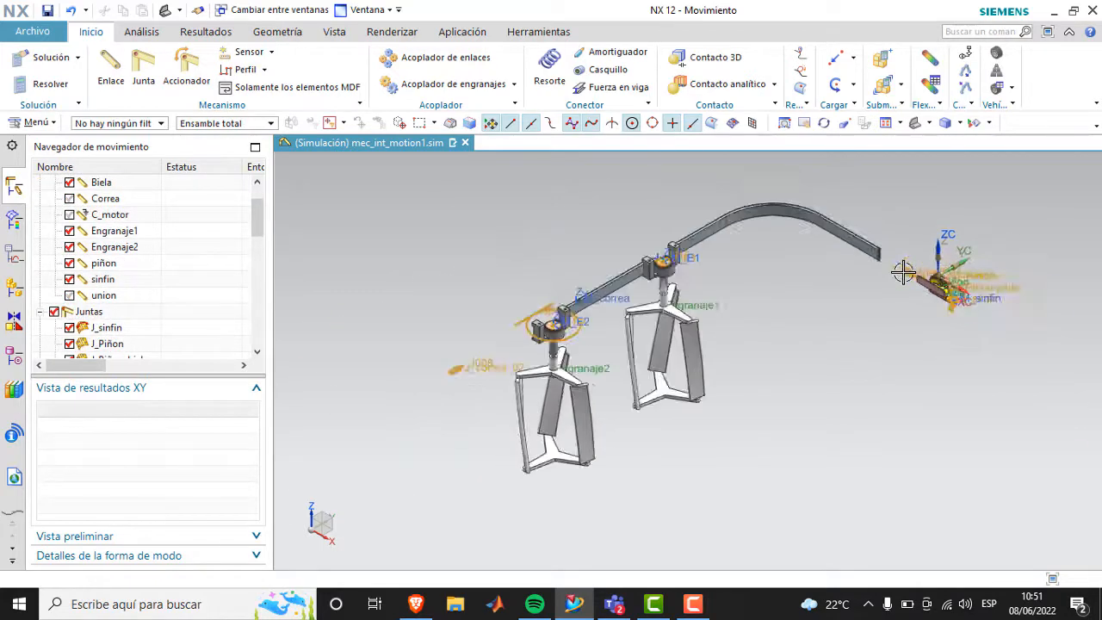
scroll(1046, 392, up, 5)
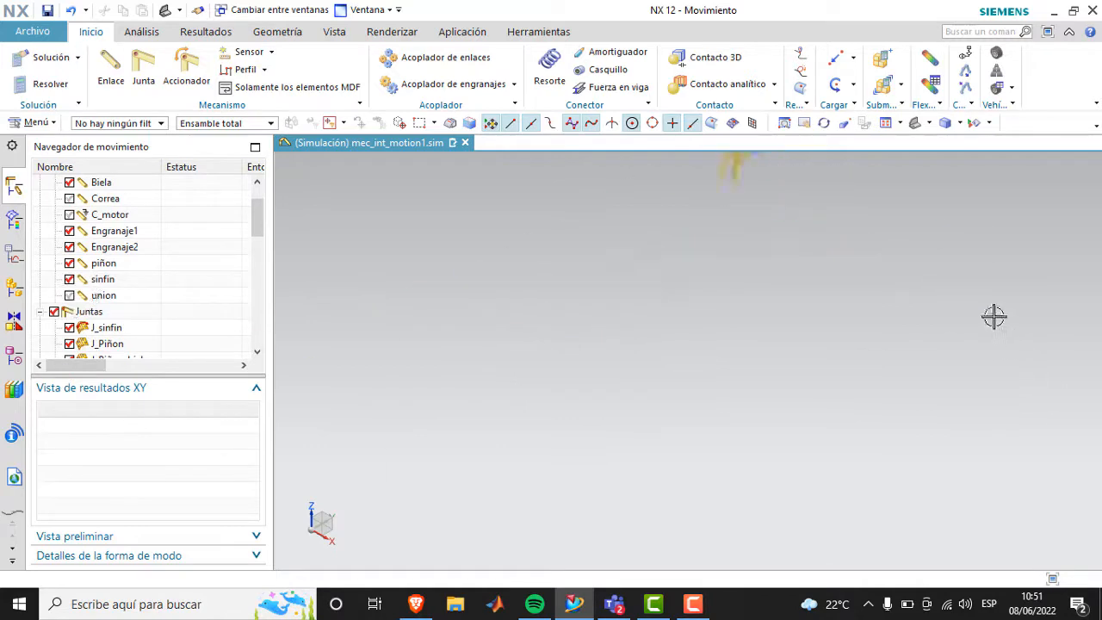
click(805, 123)
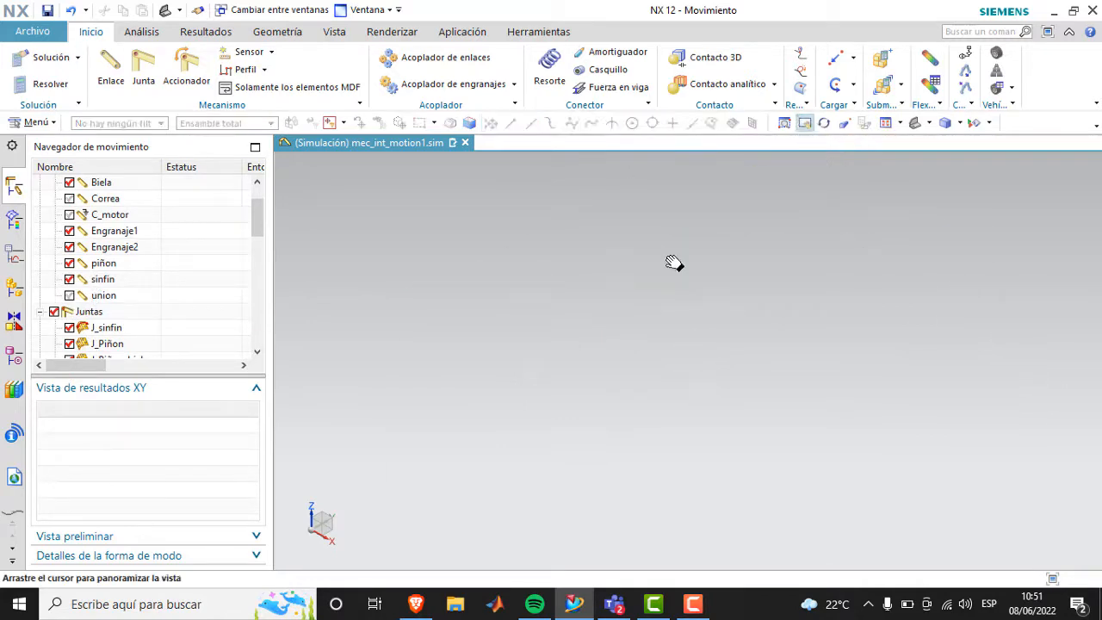
drag(672, 261, 797, 441)
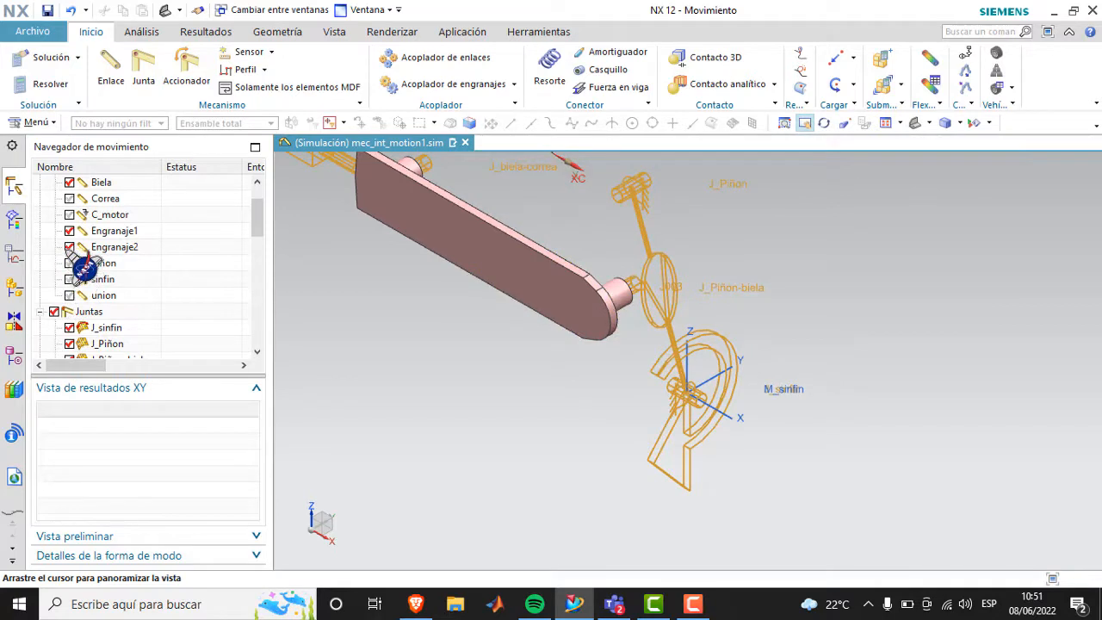
click(69, 183)
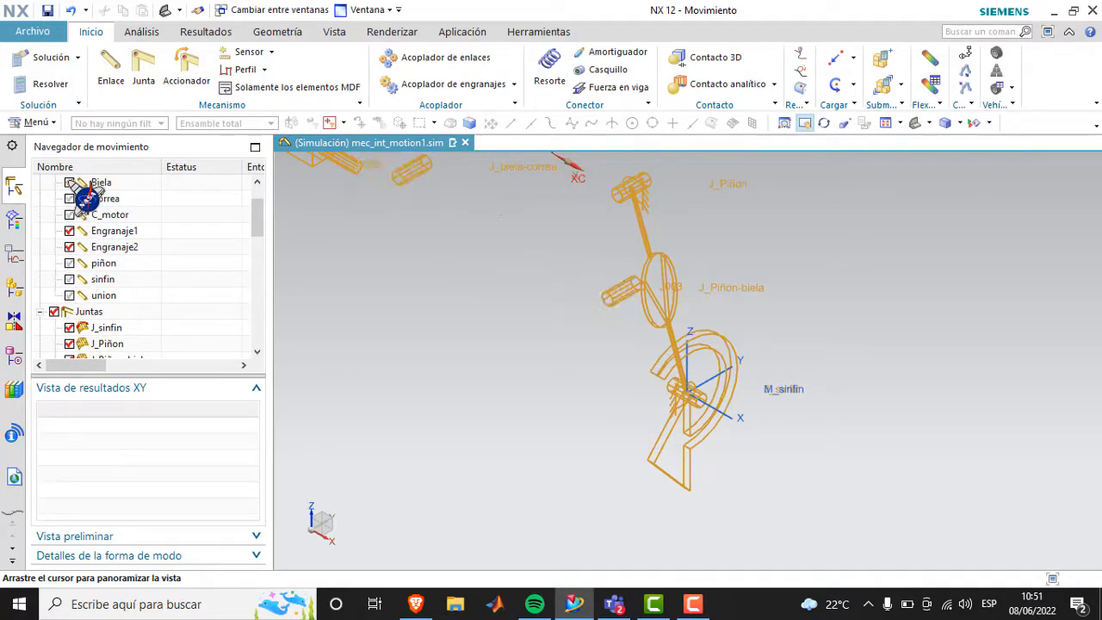
Step: Hide the Engranaje1 and Engranaje2 links that carry the two bladed rotors
scroll(428, 314, down, 3)
drag(542, 310, 1056, 319)
drag(489, 193, 746, 291)
scroll(598, 307, down, 5)
click(69, 230)
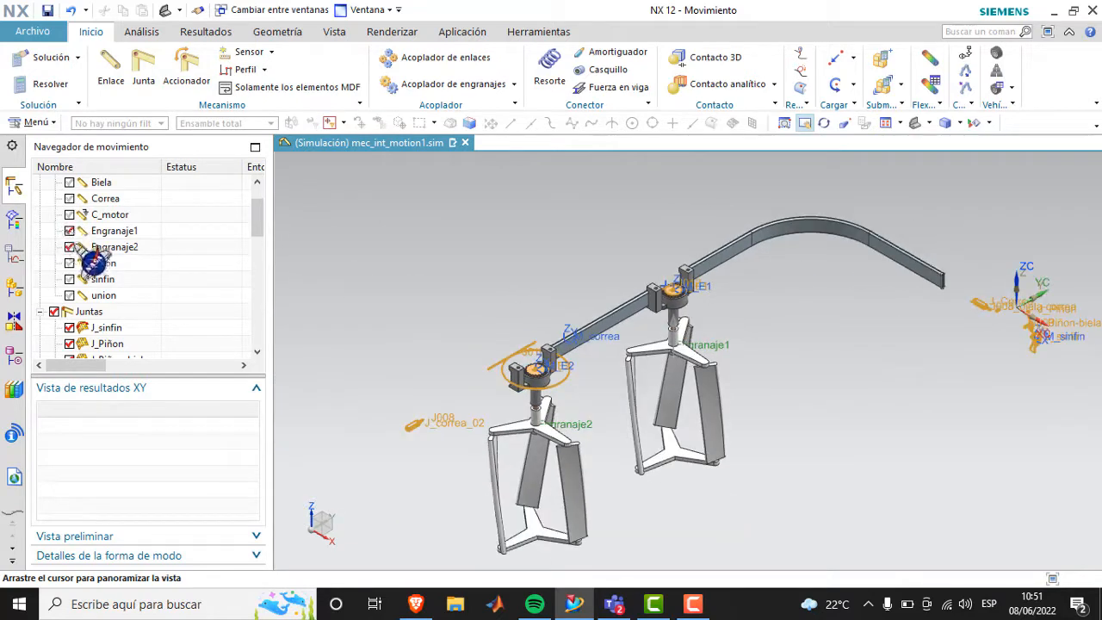
click(68, 247)
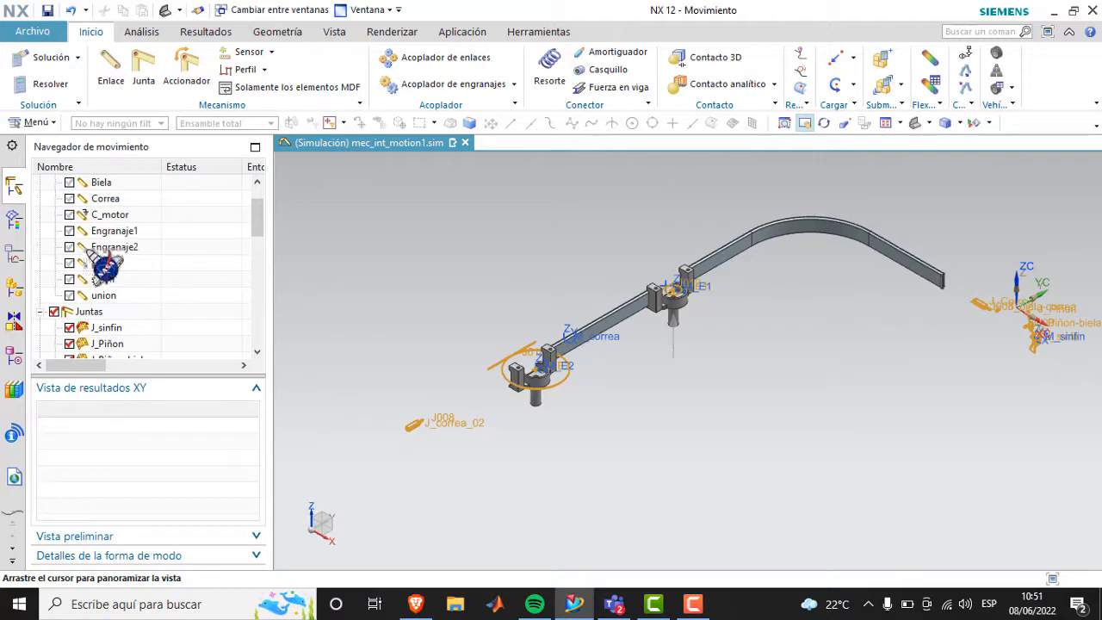
Step: Show all the links again, from Biela, Correa and C_motor through Engranaje1, Engranaje2, piñon, sinfin and union
scroll(104, 284, up, 2)
click(67, 230)
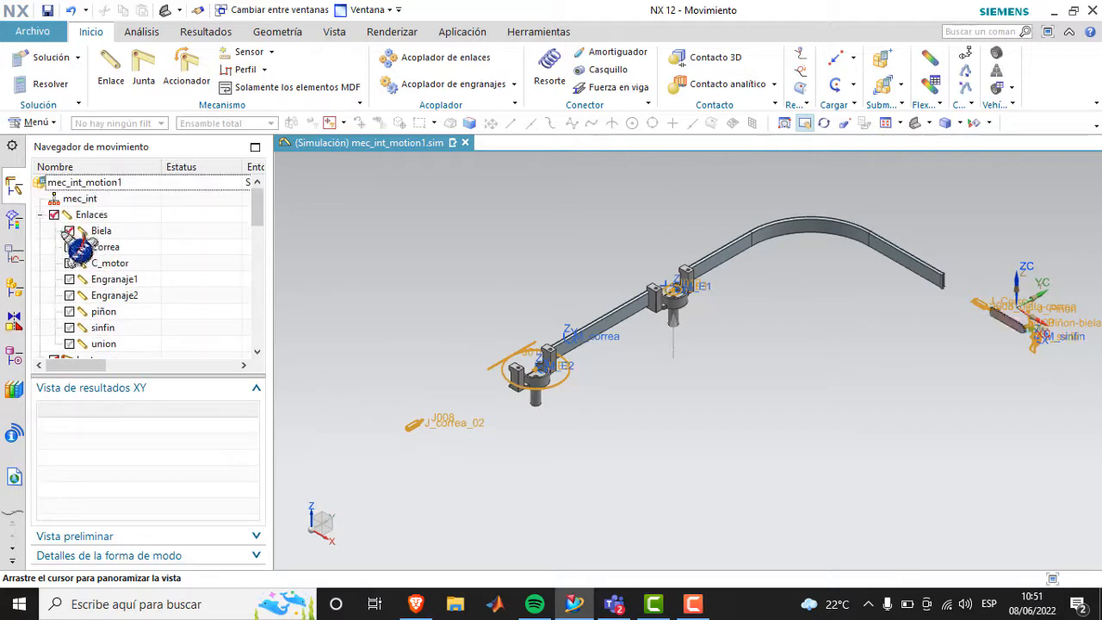
click(69, 247)
click(69, 263)
click(69, 279)
click(69, 295)
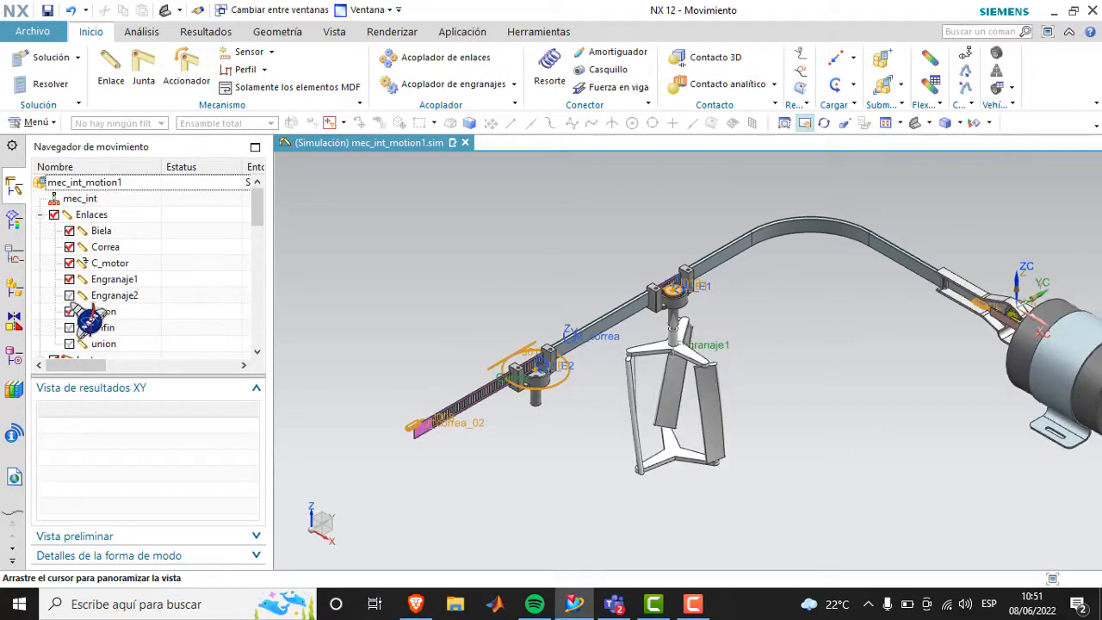
click(68, 311)
click(69, 327)
click(69, 343)
drag(551, 308, 484, 220)
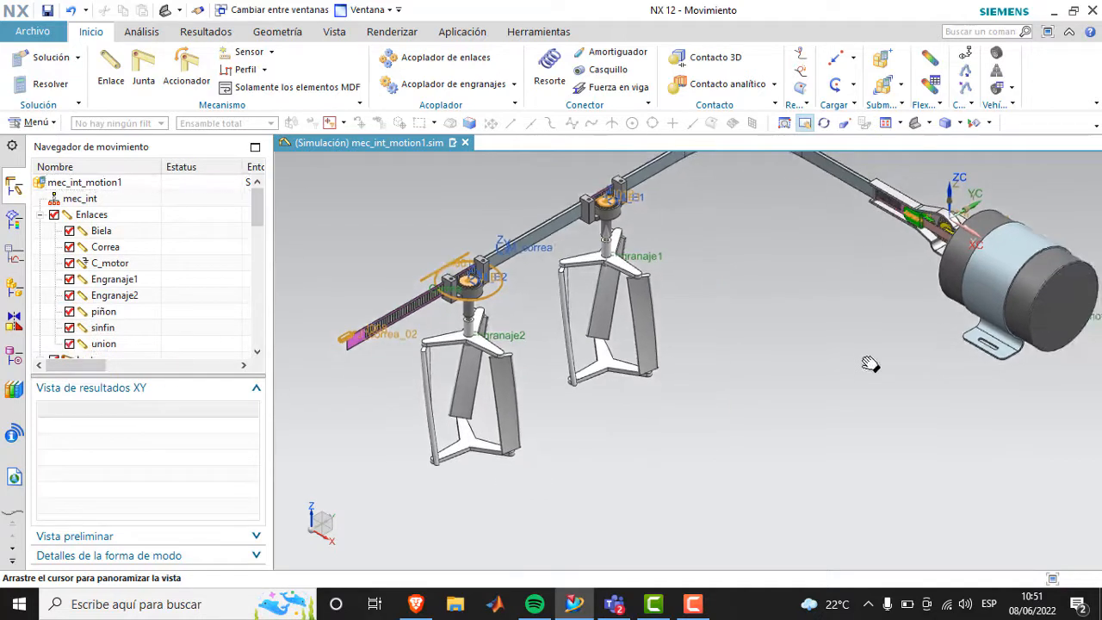
Step: Open the definition of the J_sinfin joint
scroll(164, 301, down, 4)
scroll(164, 299, up, 3)
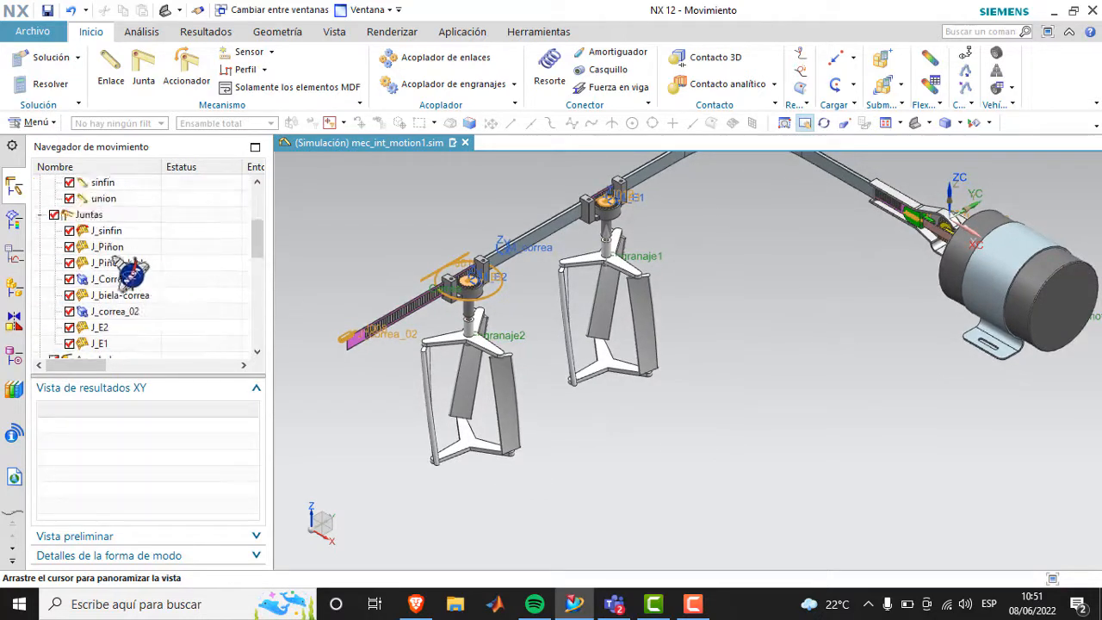
click(102, 232)
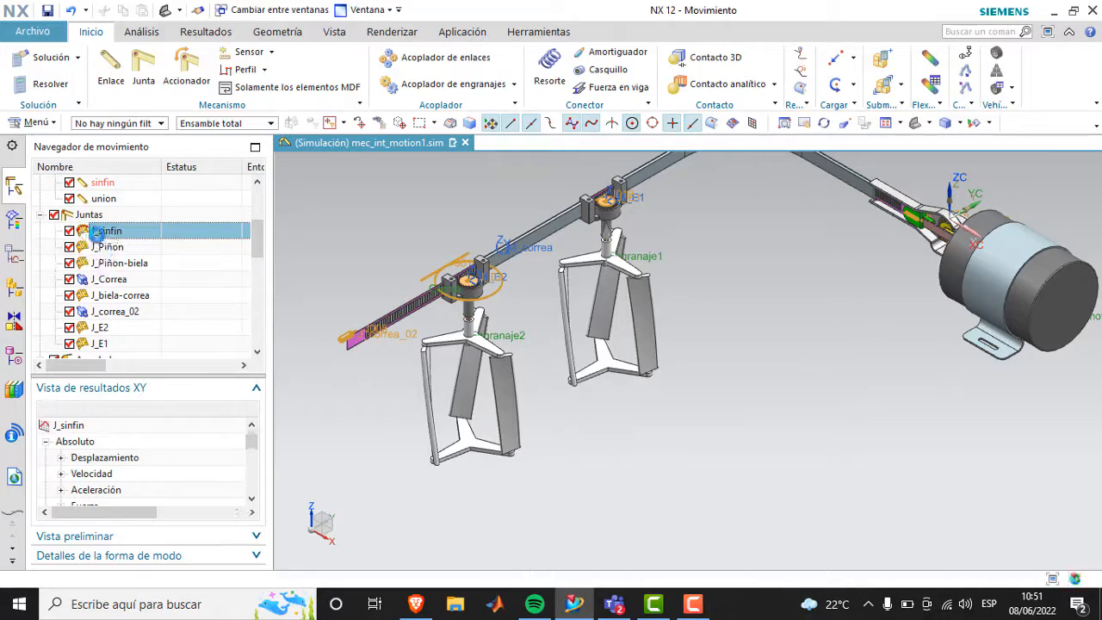
double_click(97, 233)
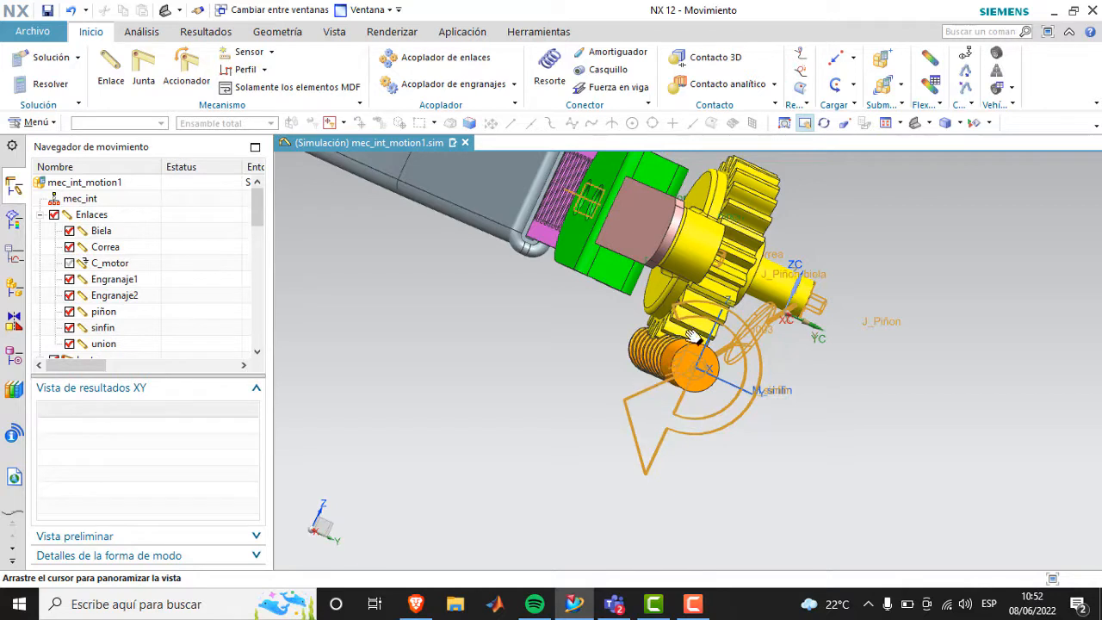
Step: Examine the worm, pinion, connecting rod and belt union from several angles against the list of joints
scroll(694, 336, down, 2)
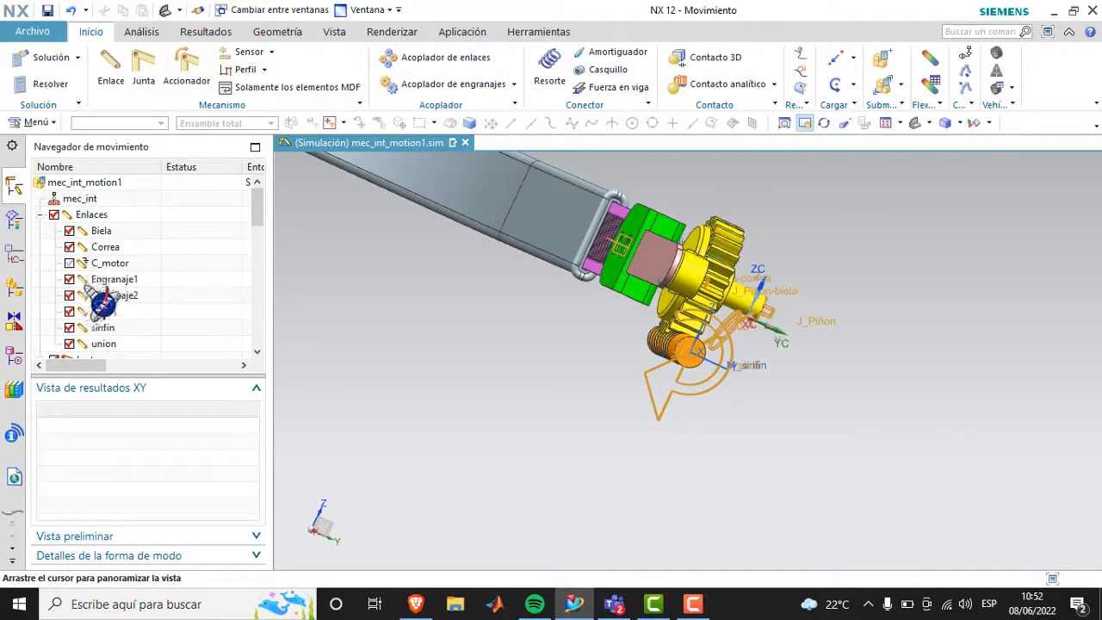
scroll(216, 259, down, 4)
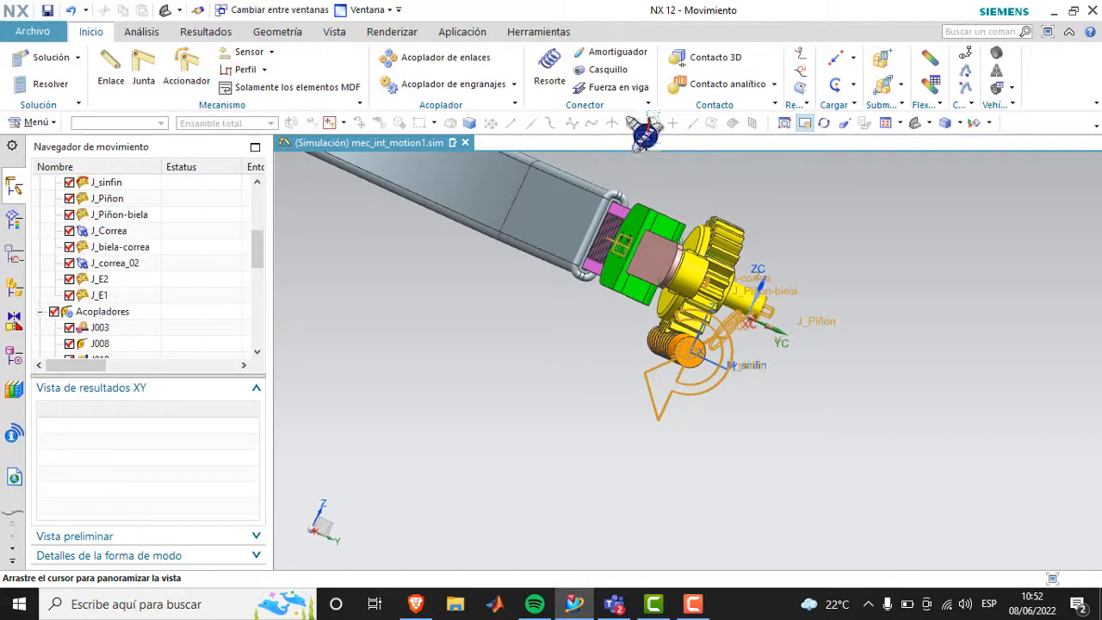
click(825, 122)
drag(844, 307, 818, 287)
middle_drag(818, 288, 796, 287)
scroll(524, 315, up, 5)
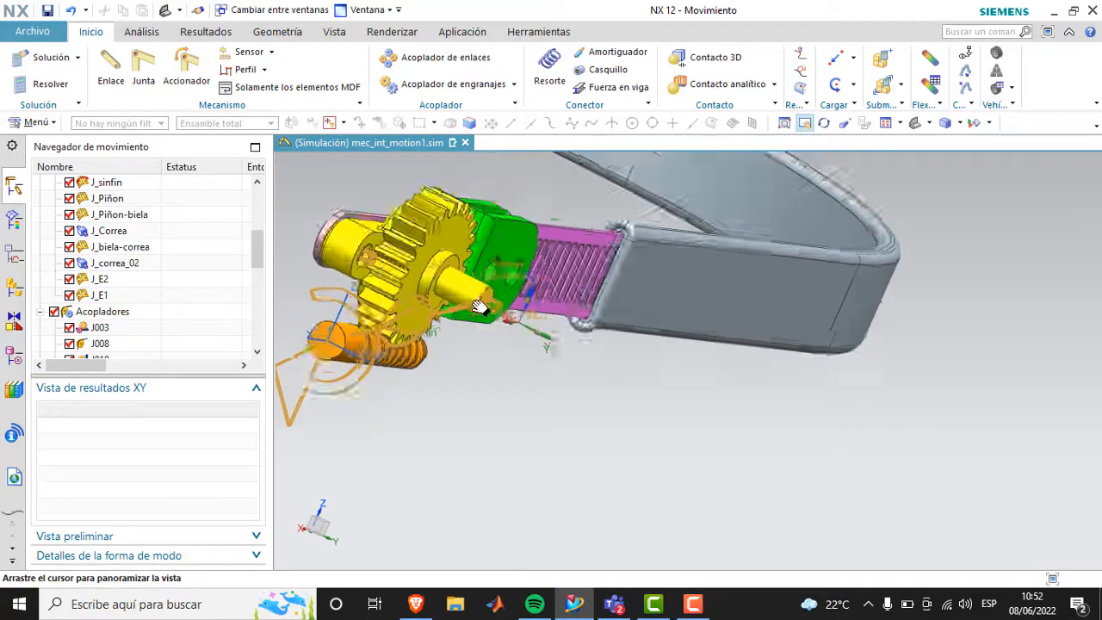
scroll(506, 316, down, 1)
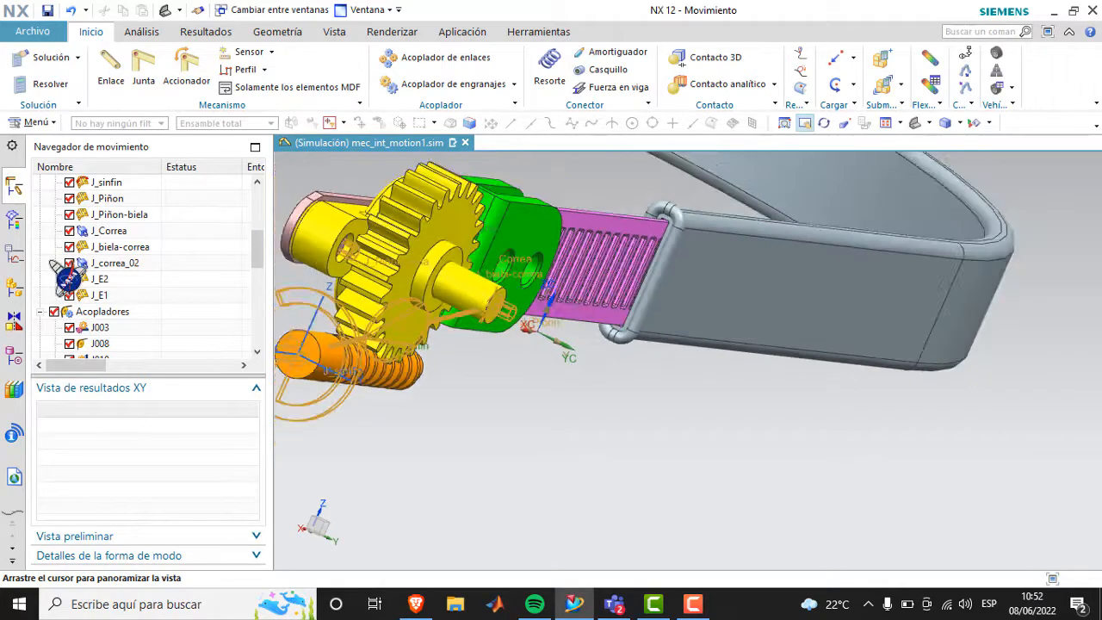
scroll(155, 274, down, 1)
scroll(156, 273, up, 1)
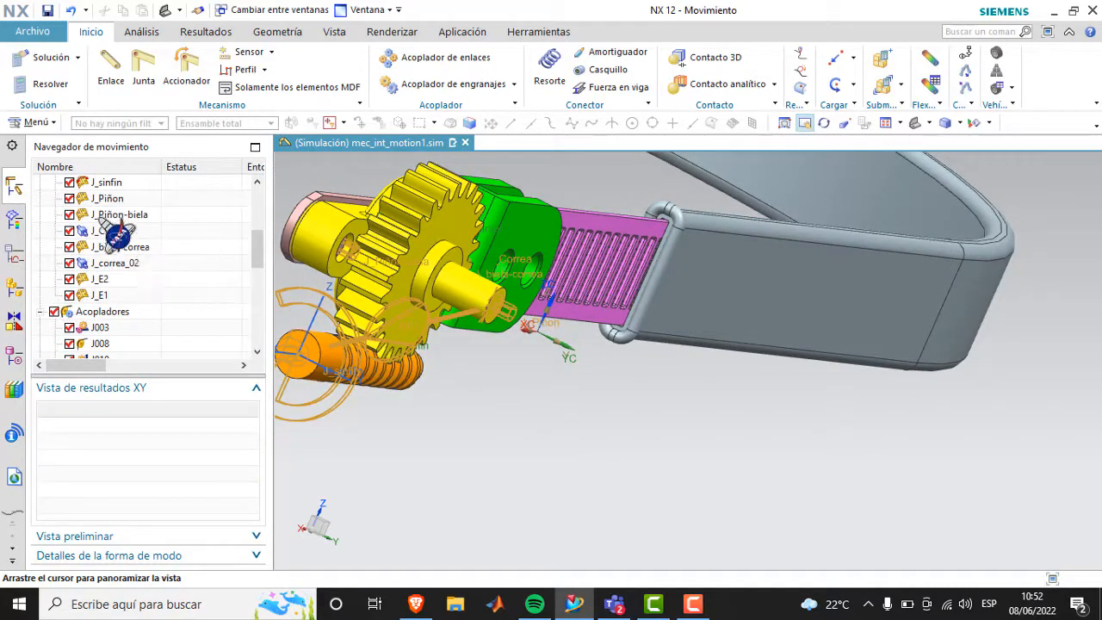
key(Escape)
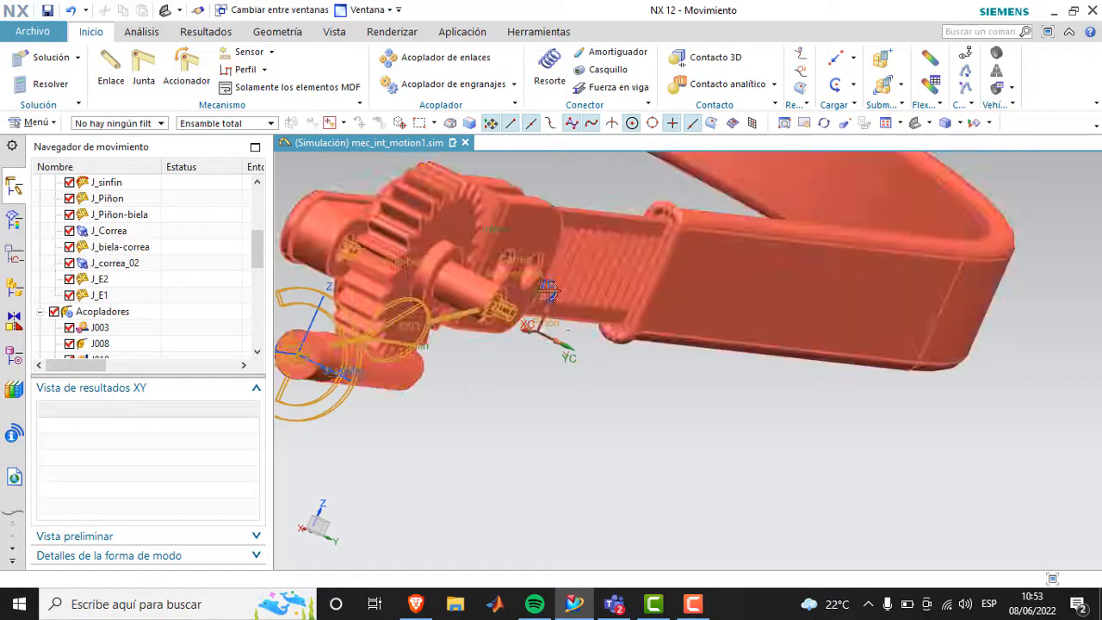
middle_drag(557, 376, 603, 384)
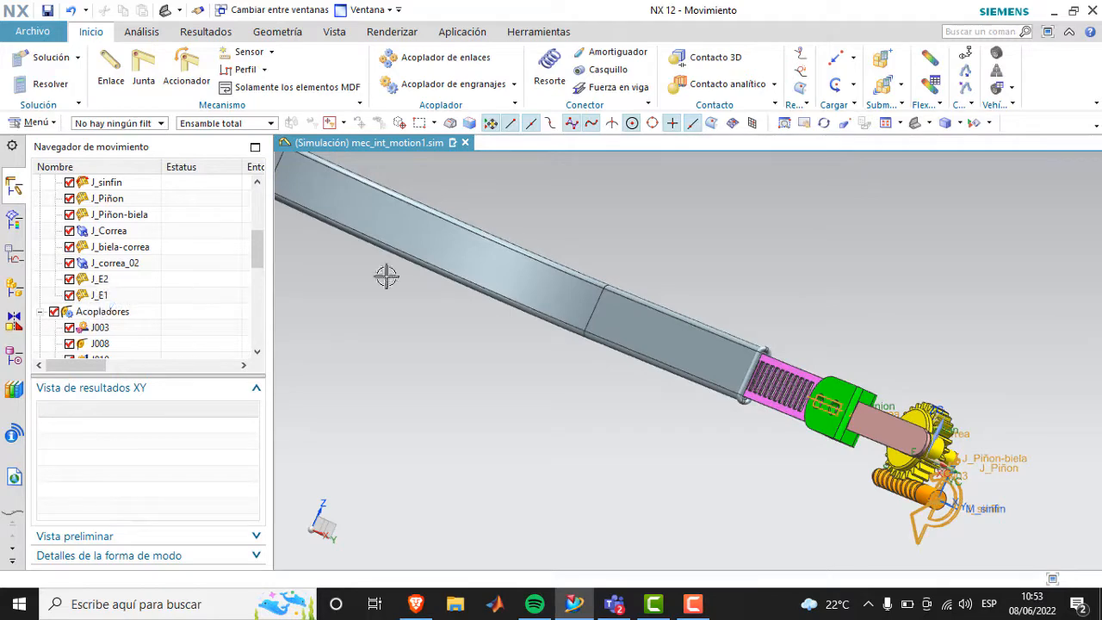
Step: Follow the belt guide to the Engranaje2 rotor and examine how its gear meshes with the toothed belt
click(805, 123)
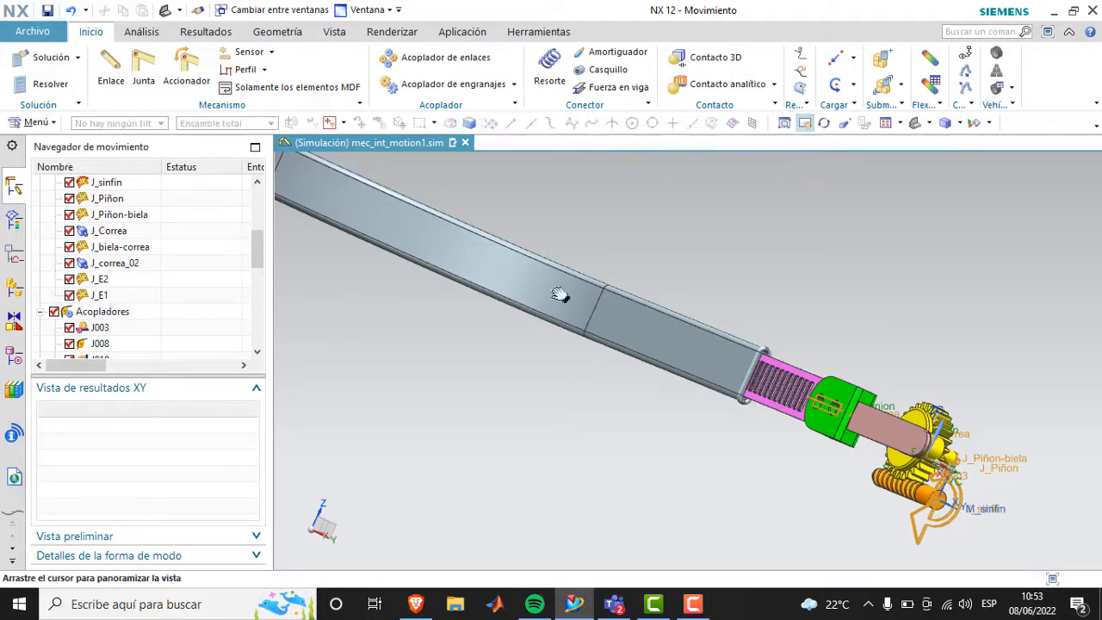
drag(517, 319, 1064, 355)
drag(353, 276, 694, 297)
scroll(694, 297, down, 4)
drag(621, 284, 626, 452)
scroll(623, 377, up, 4)
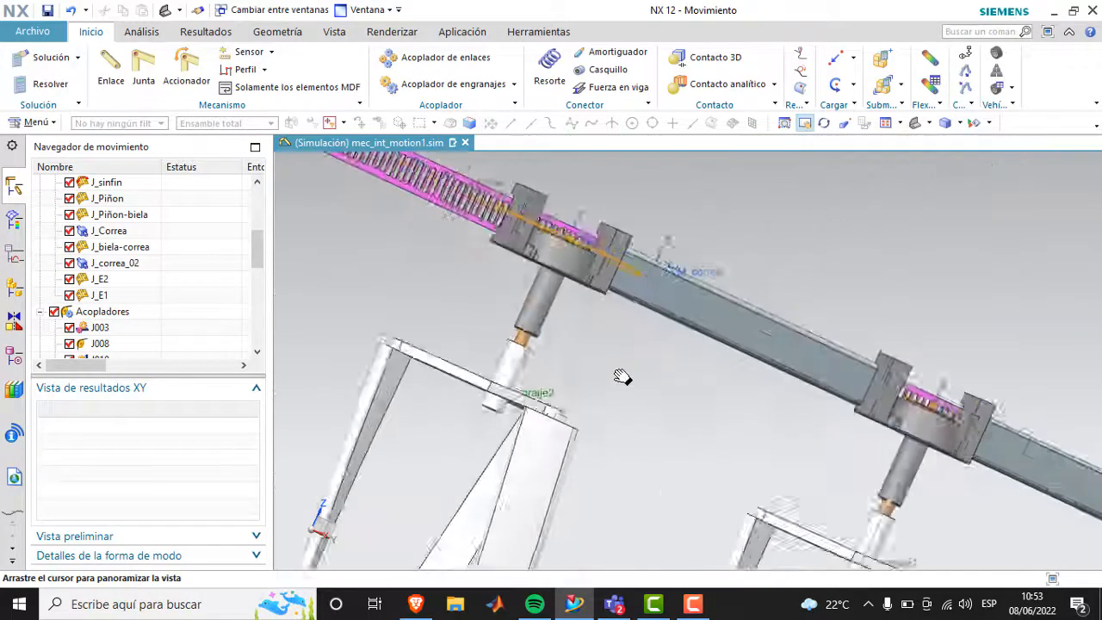
drag(621, 345, 618, 427)
middle_drag(673, 294, 667, 435)
scroll(651, 364, up, 3)
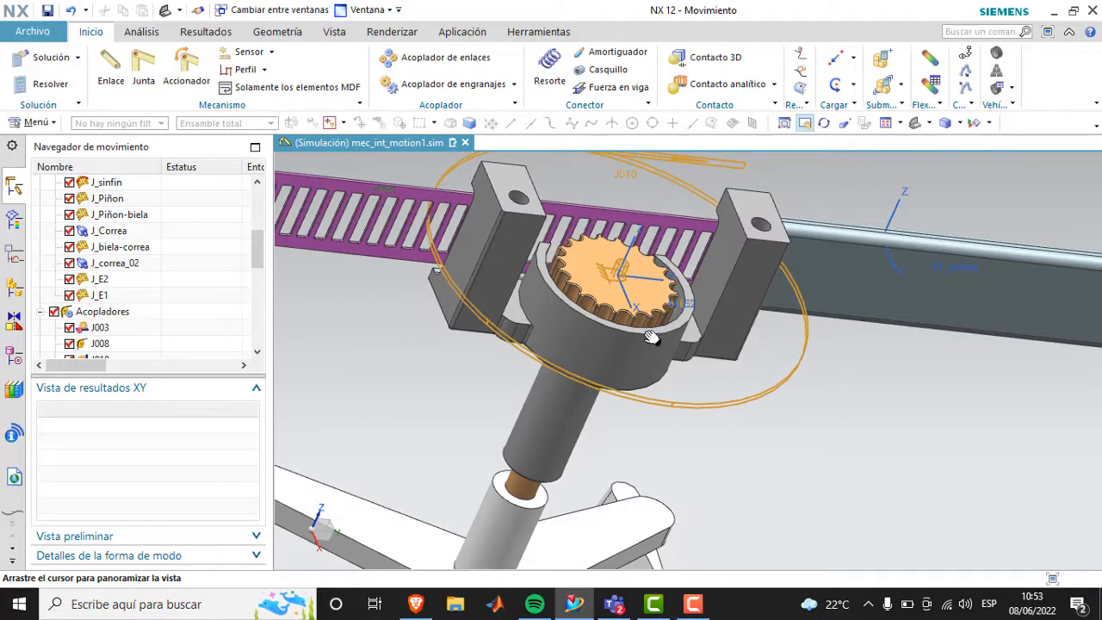
Step: Examine the Engranaje1 gear along the belt guide and compare both rotor drives
drag(822, 347, 573, 344)
drag(982, 353, 543, 358)
scroll(830, 386, down, 4)
drag(719, 435, 730, 289)
scroll(646, 314, down, 1)
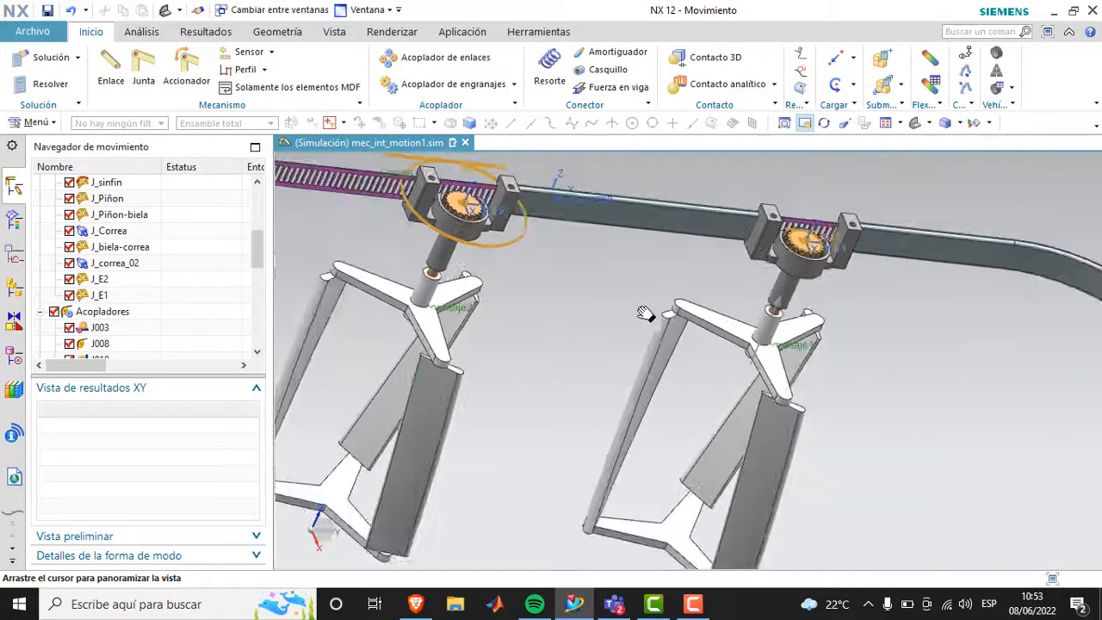
Step: Select the J003 coupler among the mechanism's couplers
scroll(115, 295, down, 2)
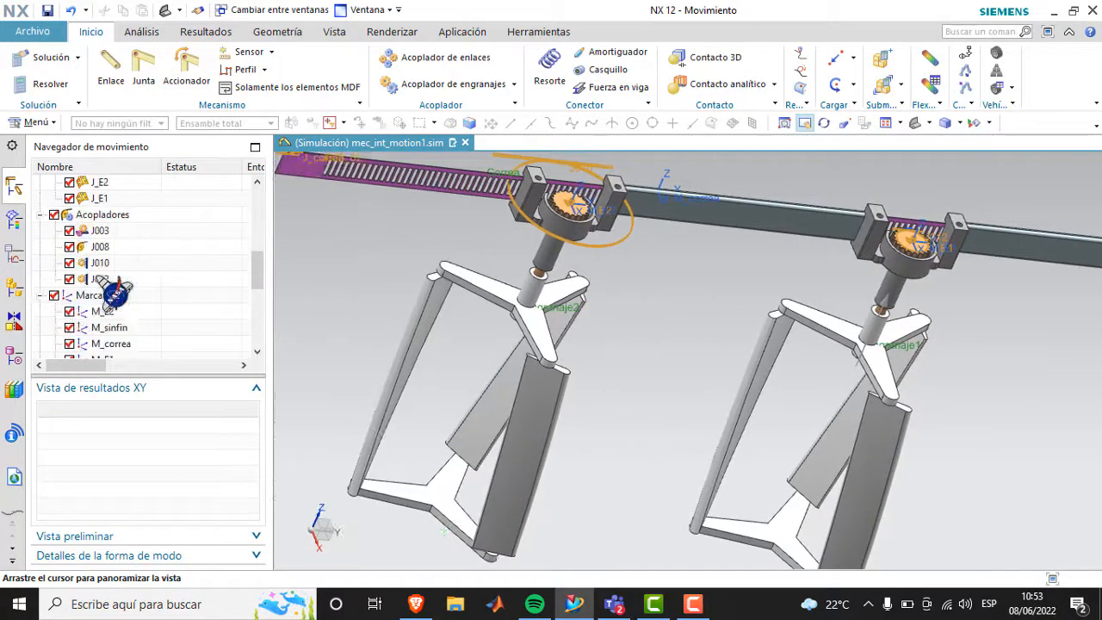
click(99, 231)
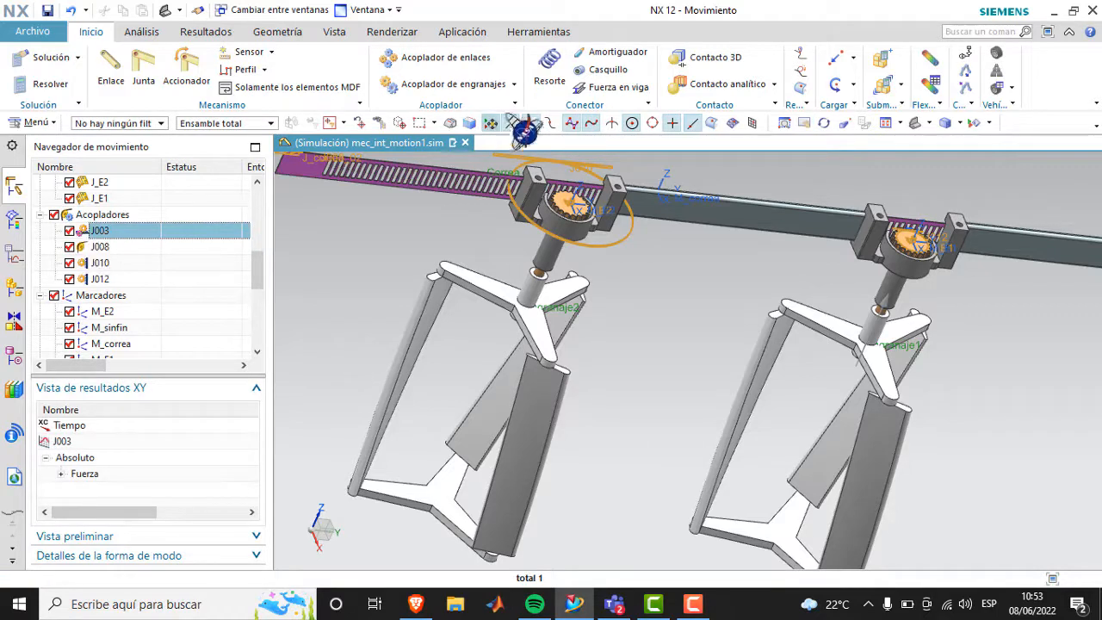
Step: Review the available coupler types and examine the J003 coupler joining the worm, pinion and connecting rod
click(514, 83)
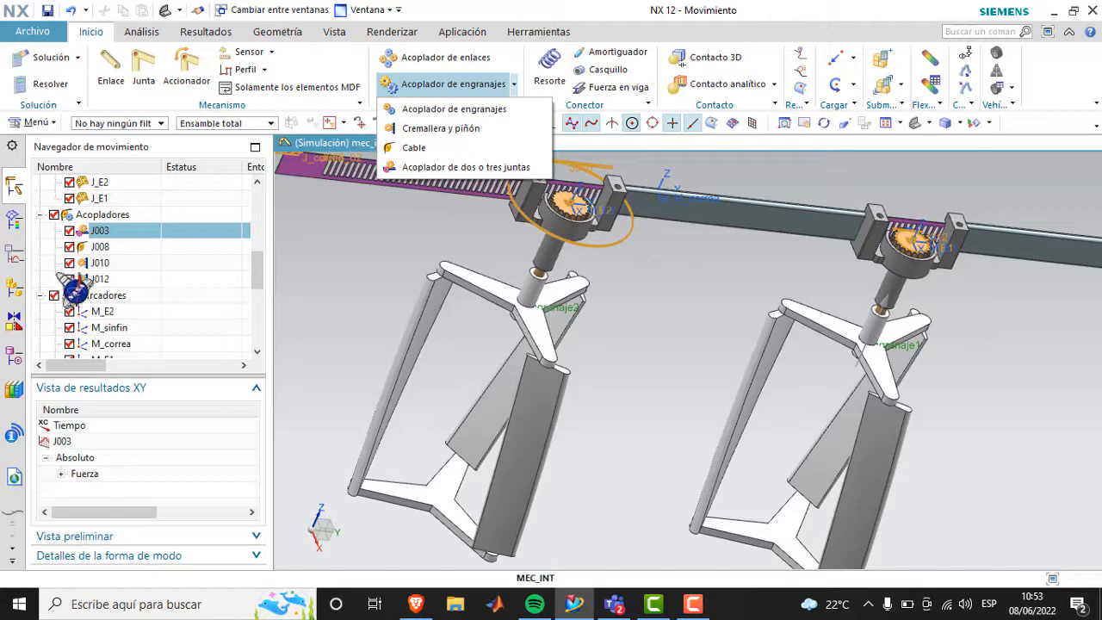
click(811, 125)
drag(697, 280, 296, 270)
drag(895, 329, 627, 180)
scroll(813, 453, up, 4)
drag(740, 290, 729, 276)
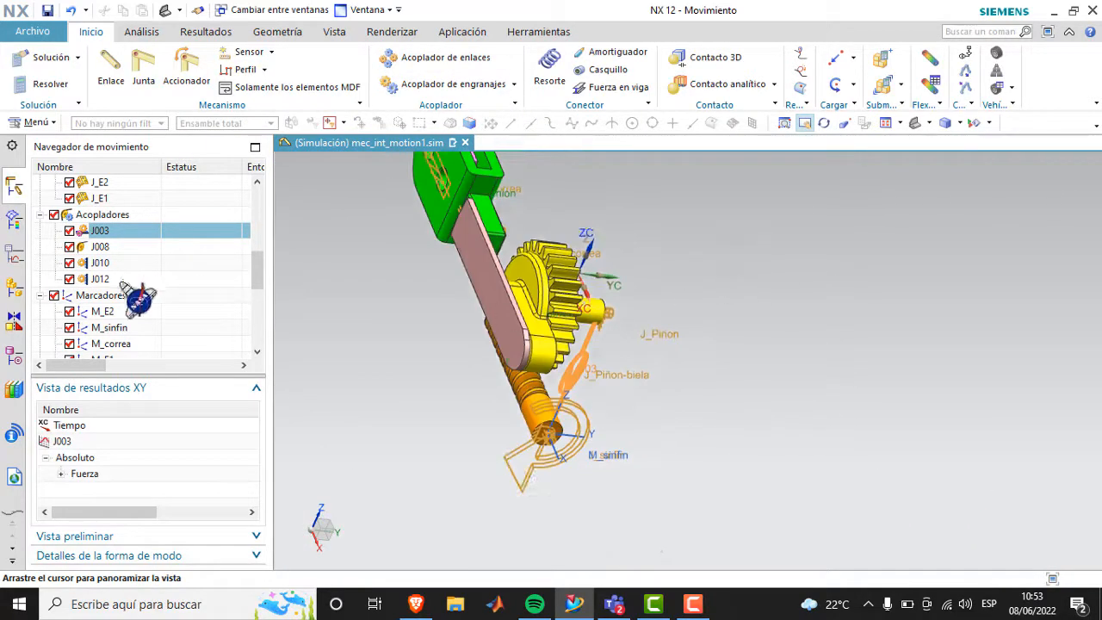
middle_drag(696, 368, 526, 389)
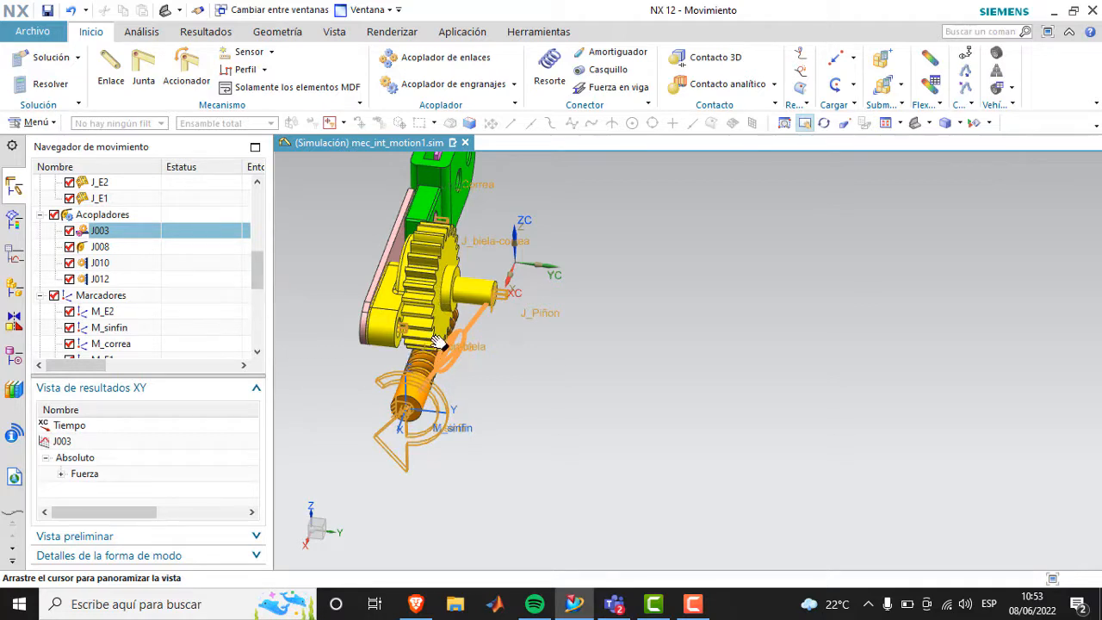
Step: Select the J008 coupler, check it against the coupler types and examine the belt from the connecting rod to its far end
click(77, 247)
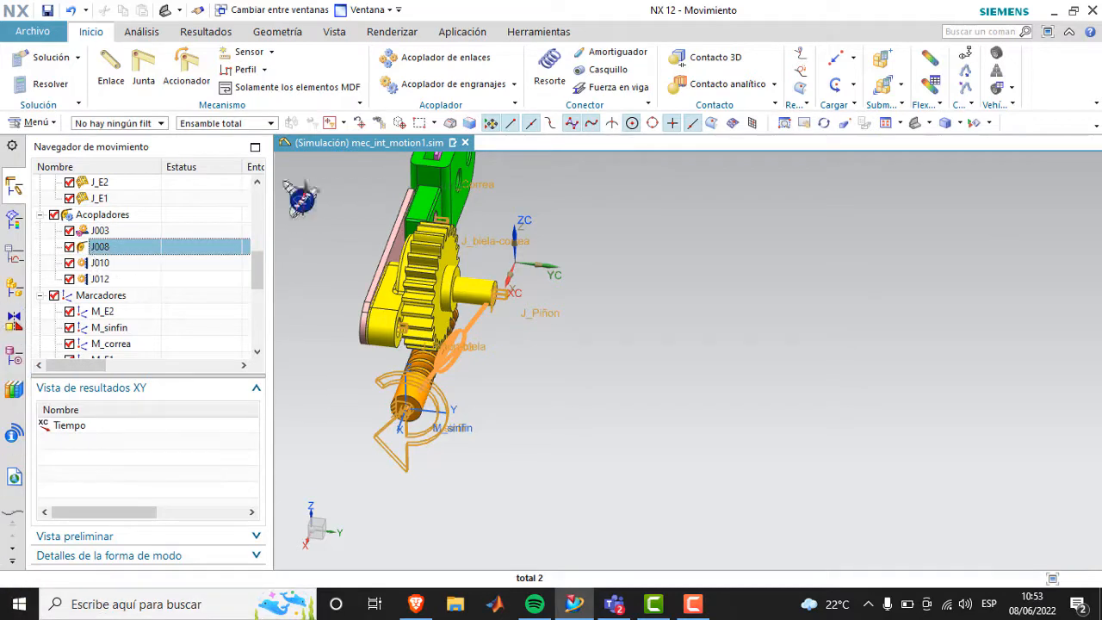
click(515, 84)
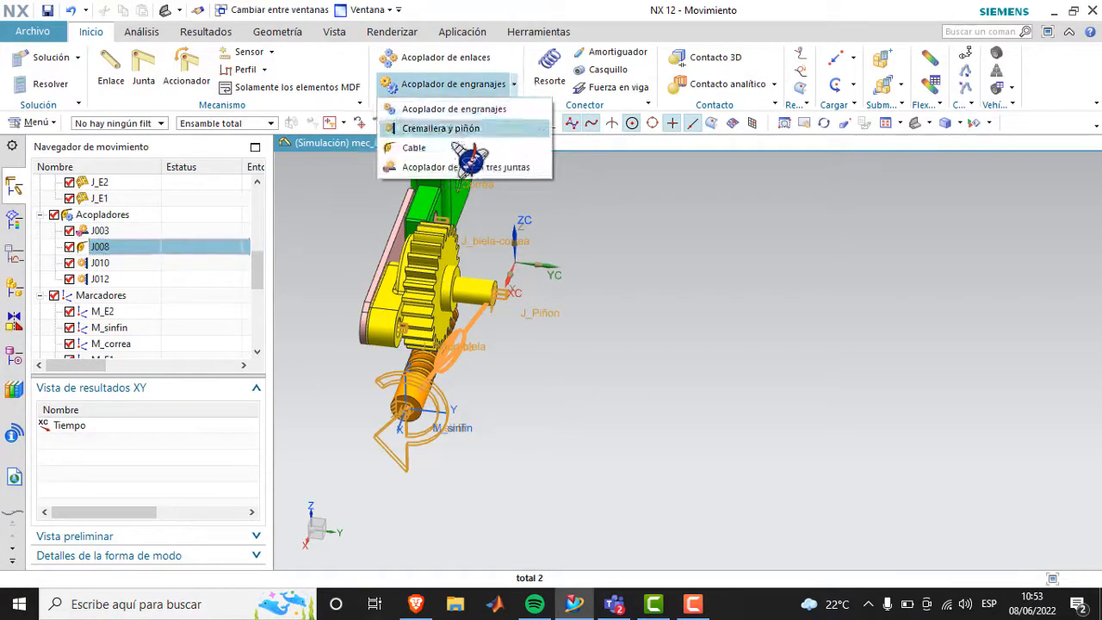
click(806, 124)
drag(541, 223, 730, 447)
drag(719, 373, 746, 337)
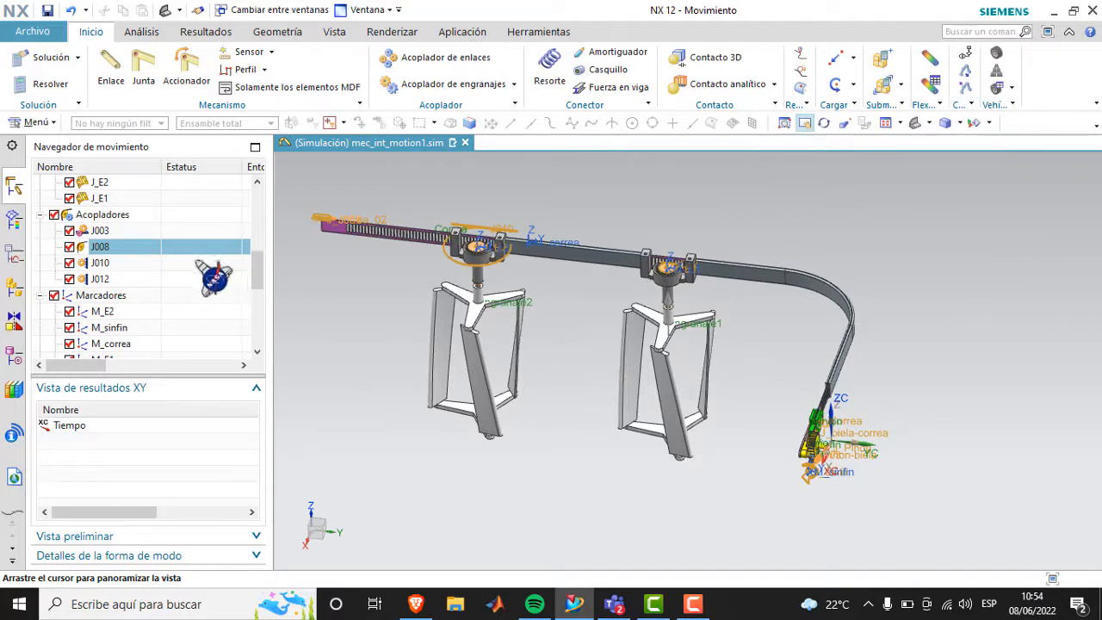
Step: Select the J010 coupler, check it against the coupler types and examine the Engranaje2 gear meshing with the toothed belt
click(84, 263)
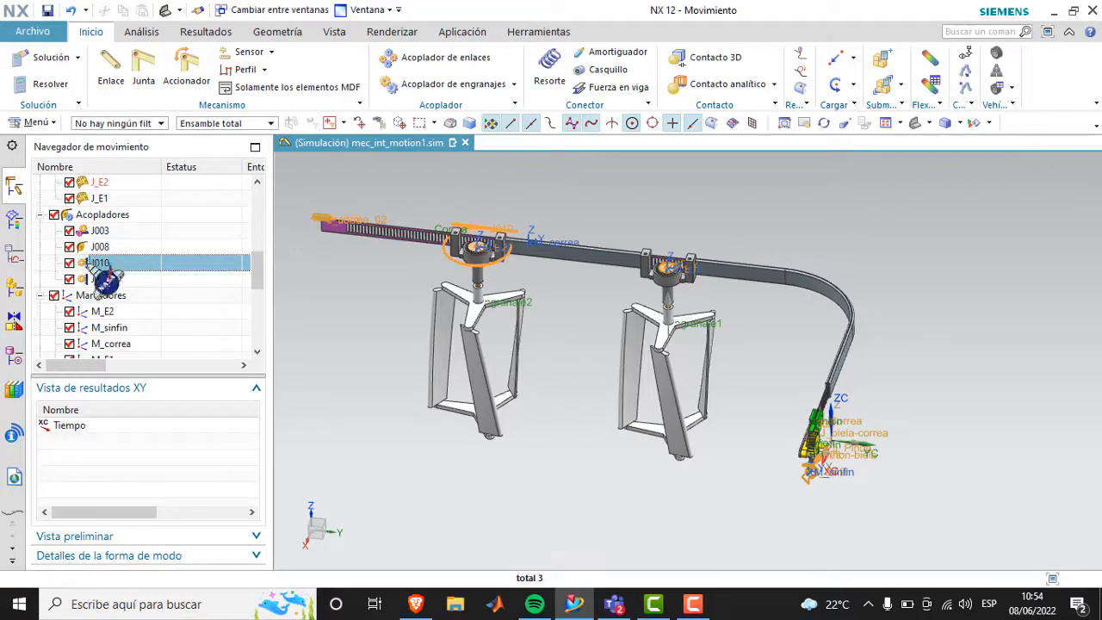
scroll(432, 259, up, 3)
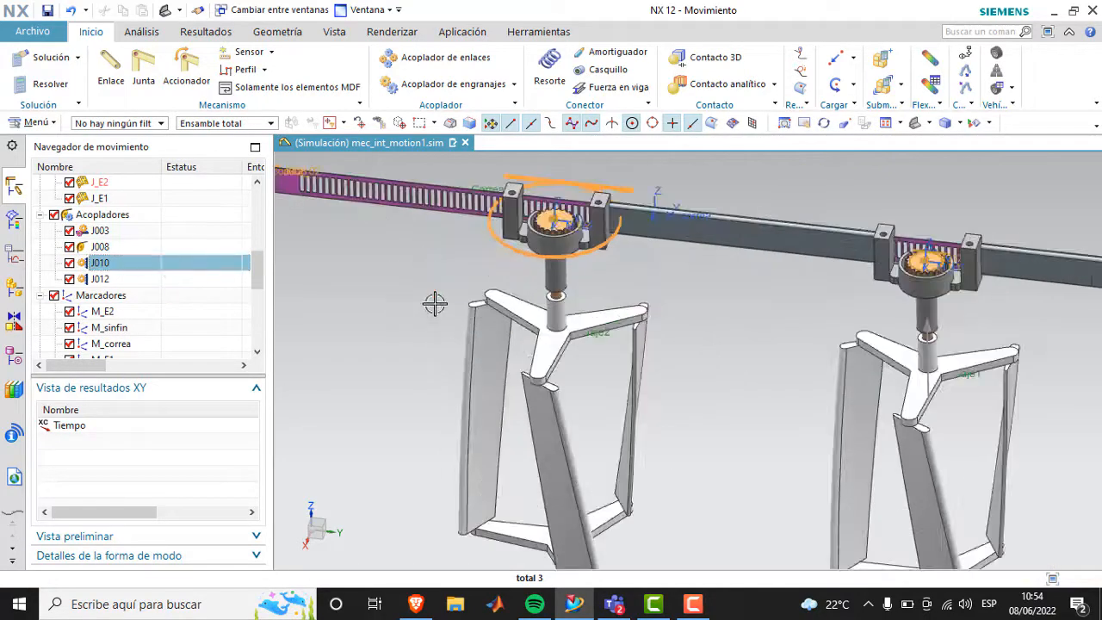
click(513, 84)
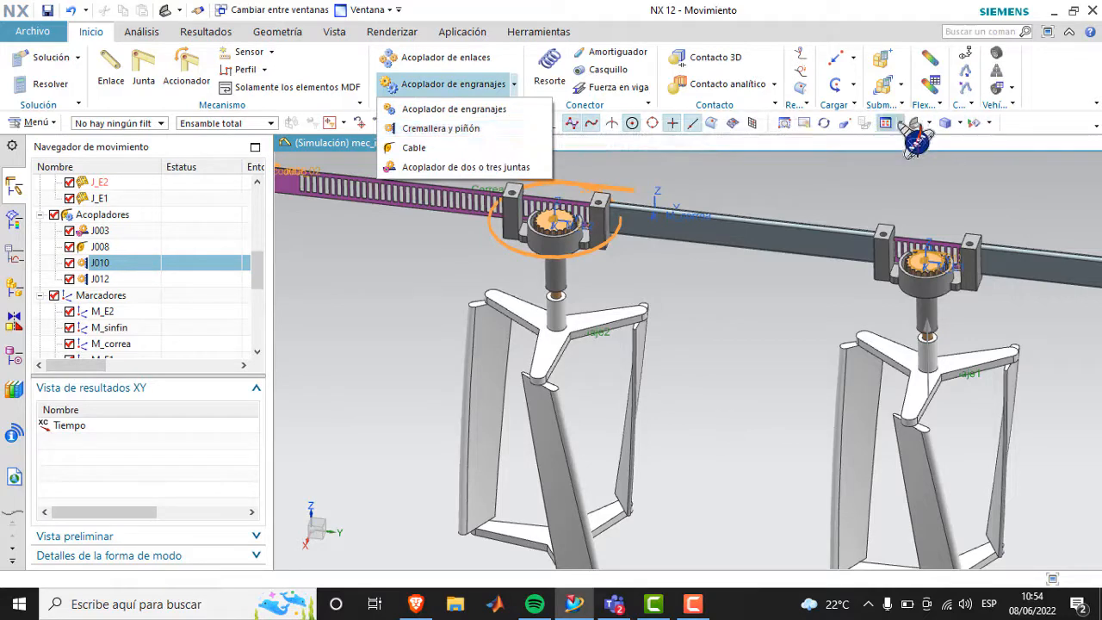
click(804, 123)
drag(610, 223, 654, 288)
scroll(655, 289, up, 2)
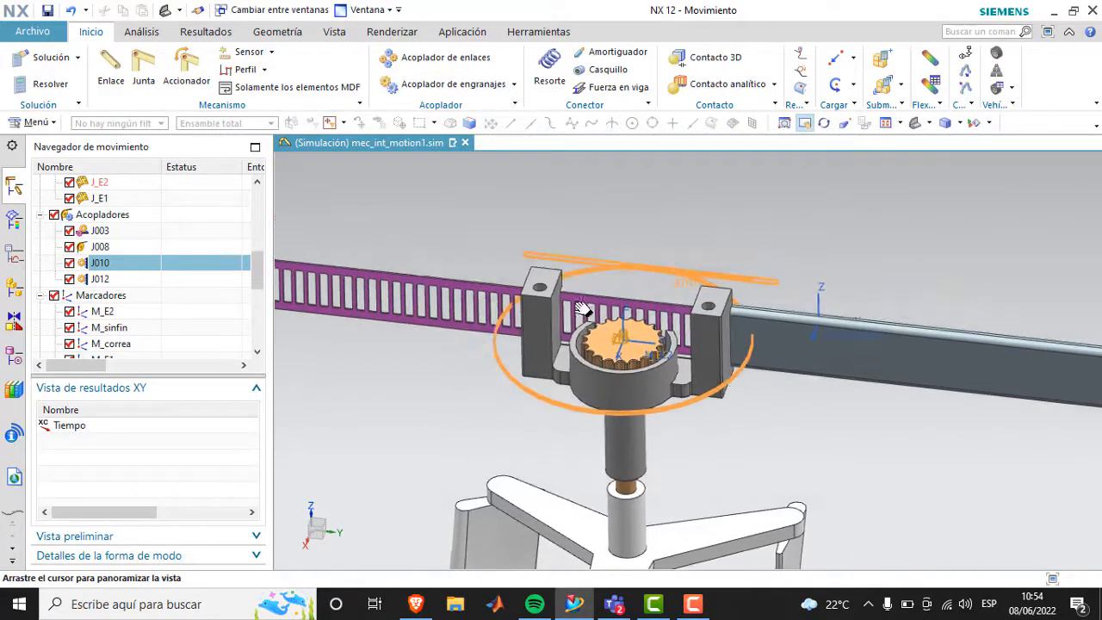
Step: Inspect the joints, contact point and pin-radius ratio of the J010 rack and pinion coupler, and leave its definition unchanged
double_click(110, 266)
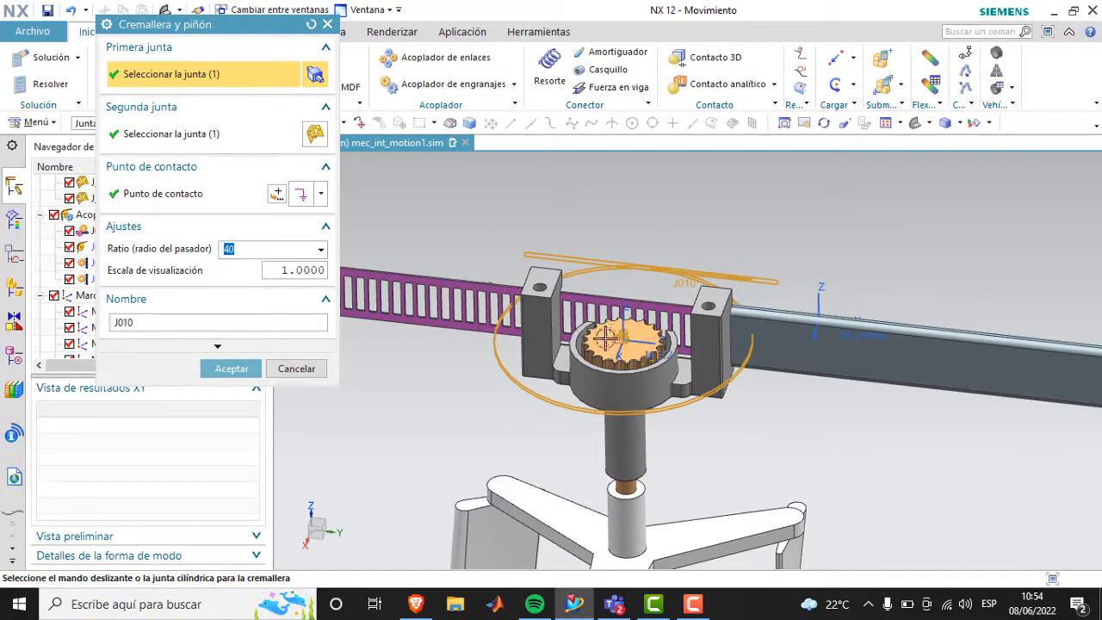
drag(170, 30, 326, 62)
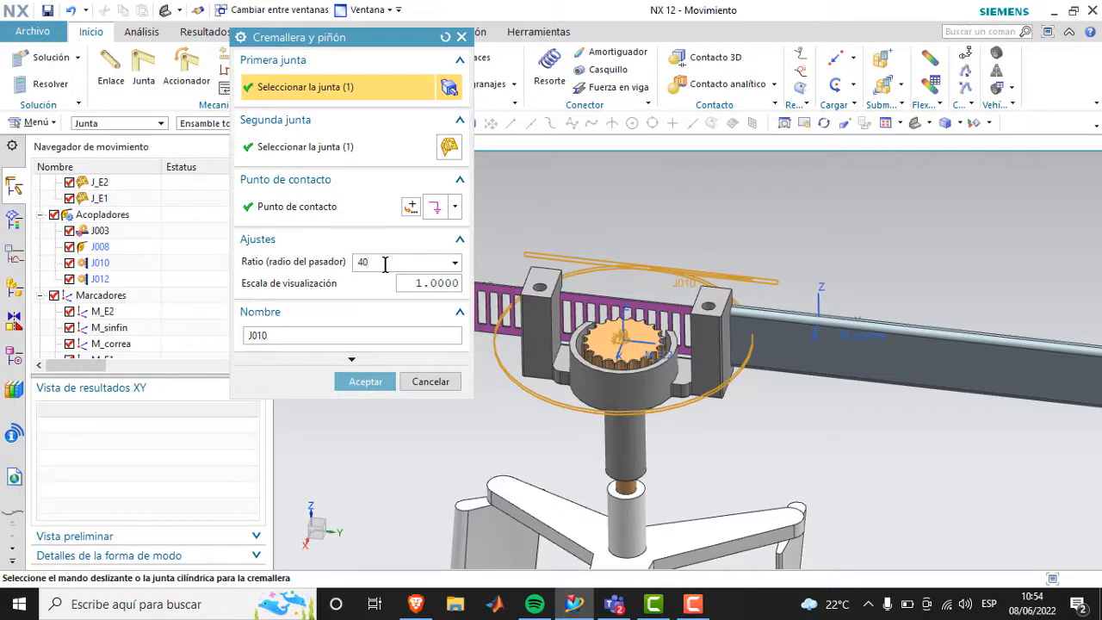
double_click(363, 263)
click(382, 263)
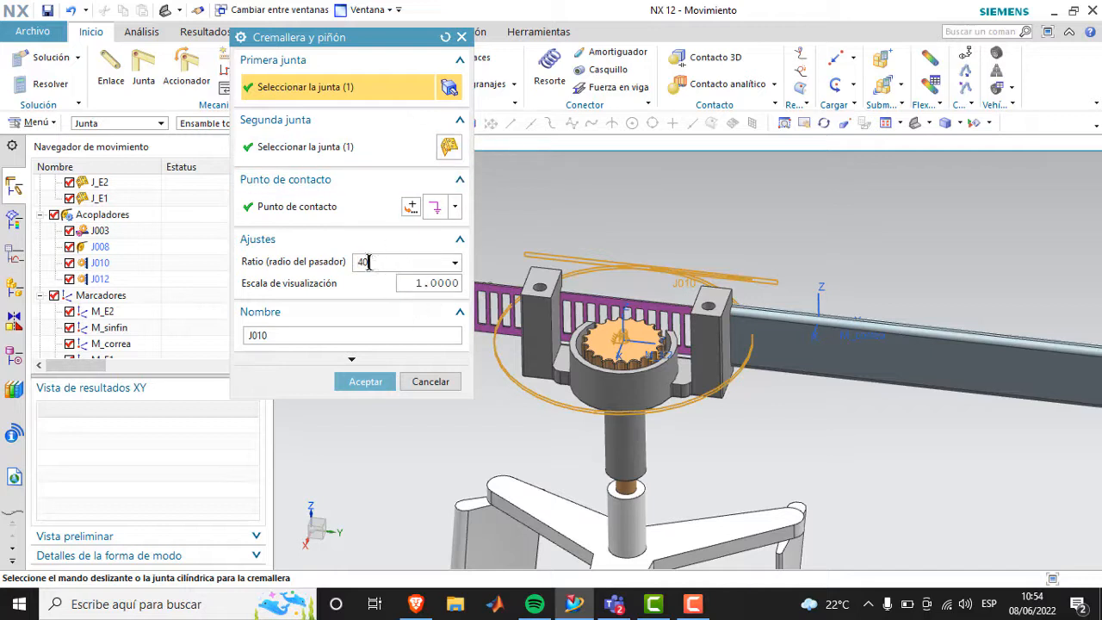
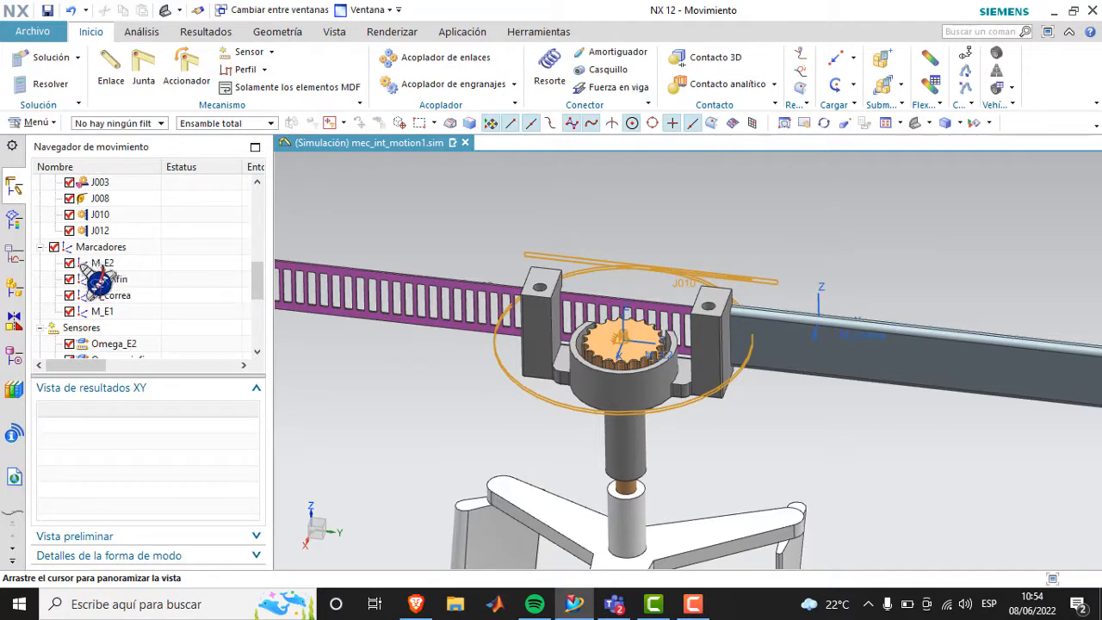
double_click(88, 215)
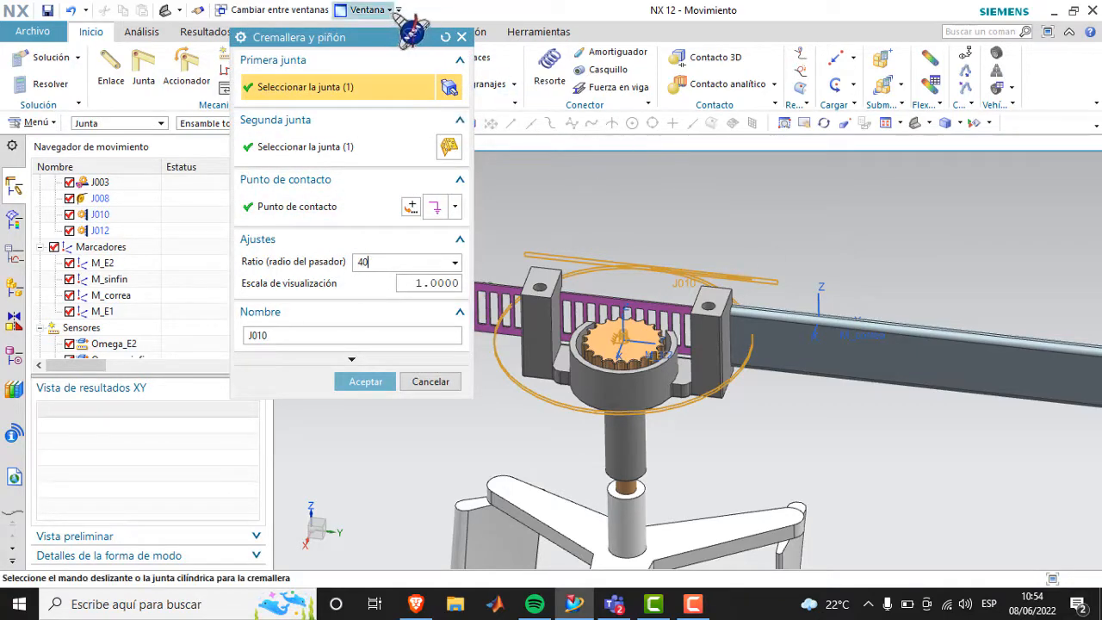
click(462, 37)
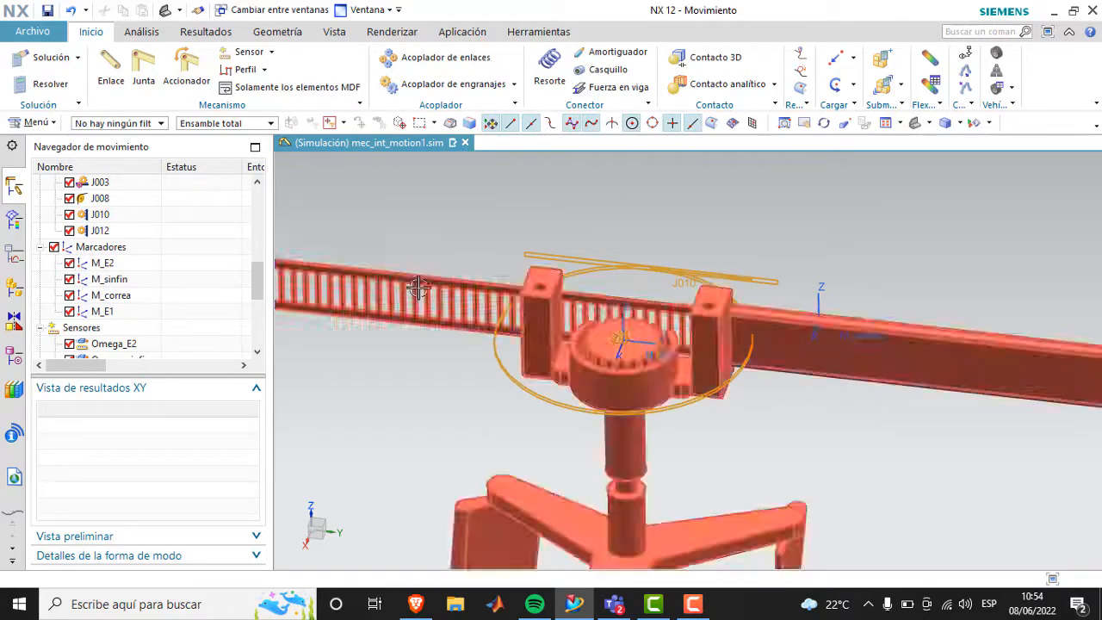
Step: Review the markers M_E2, M_sinfin, M_correa and M_E1 one by one against the rotors and the belt
scroll(411, 222, down, 3)
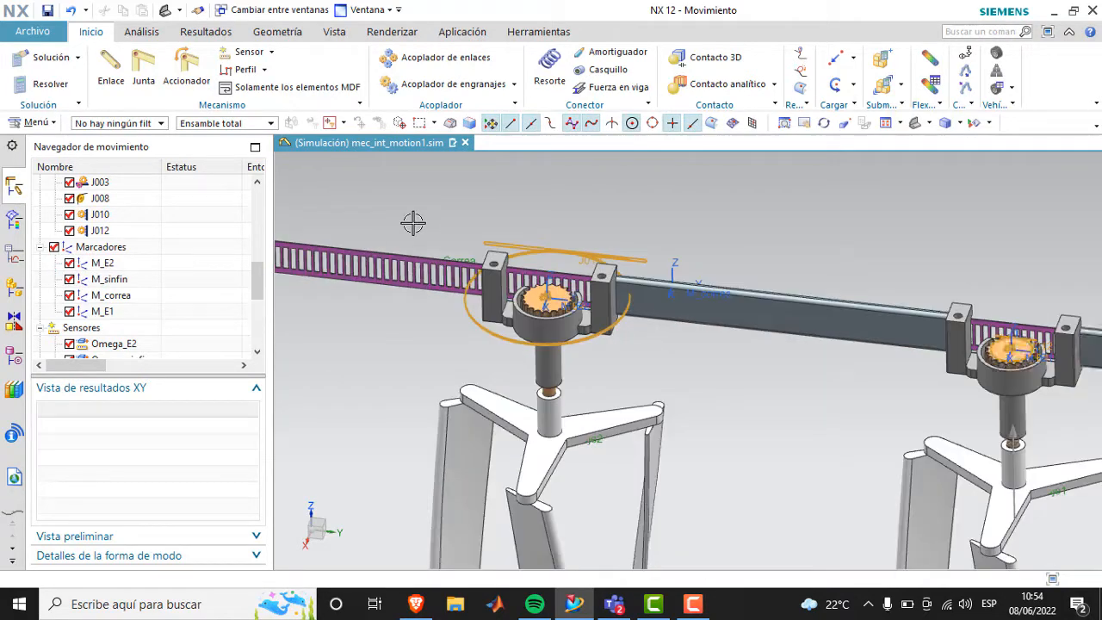
click(99, 264)
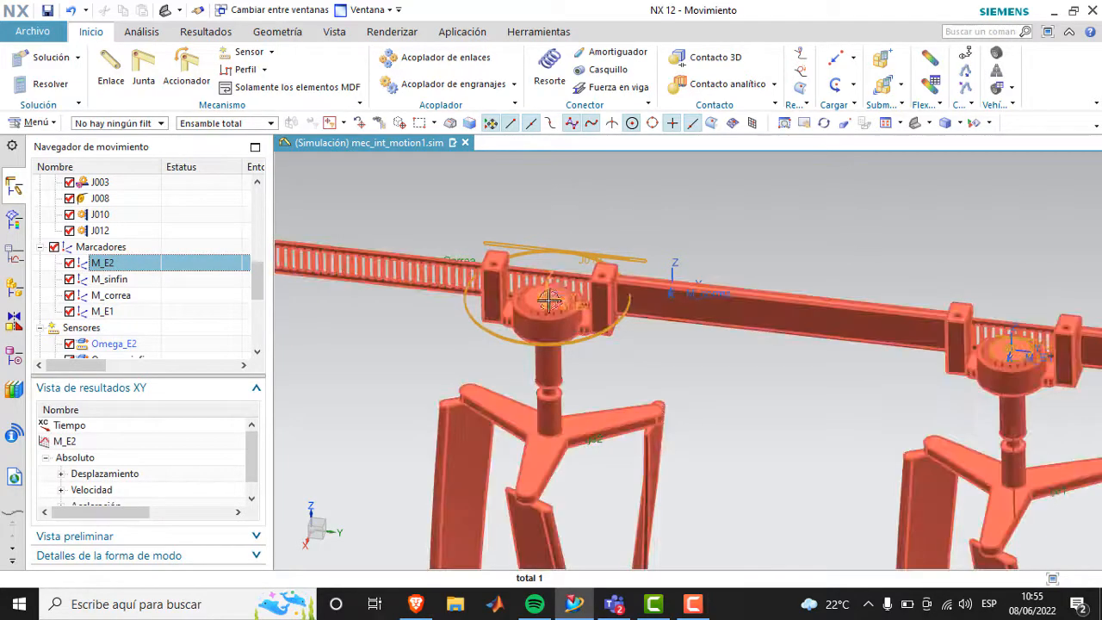
click(99, 279)
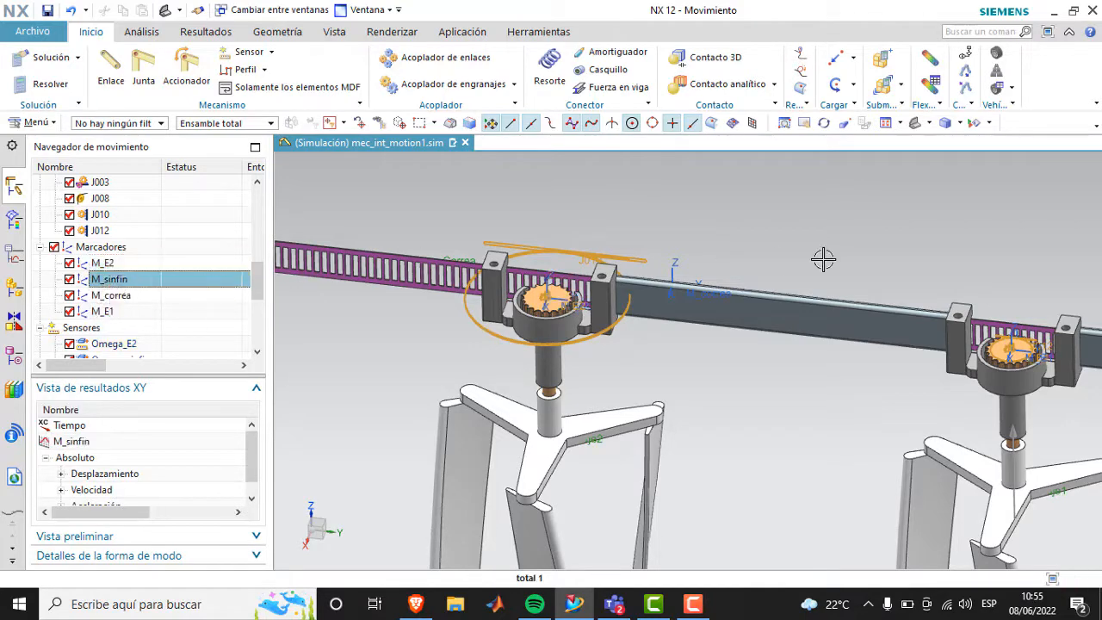
scroll(861, 265, down, 3)
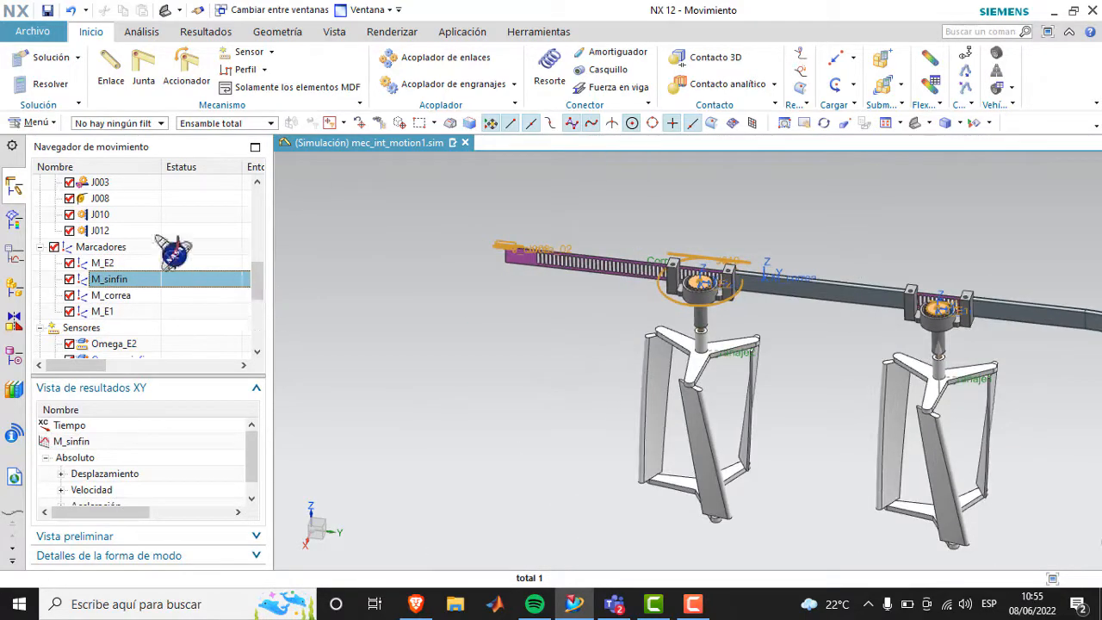
click(101, 295)
scroll(660, 265, up, 5)
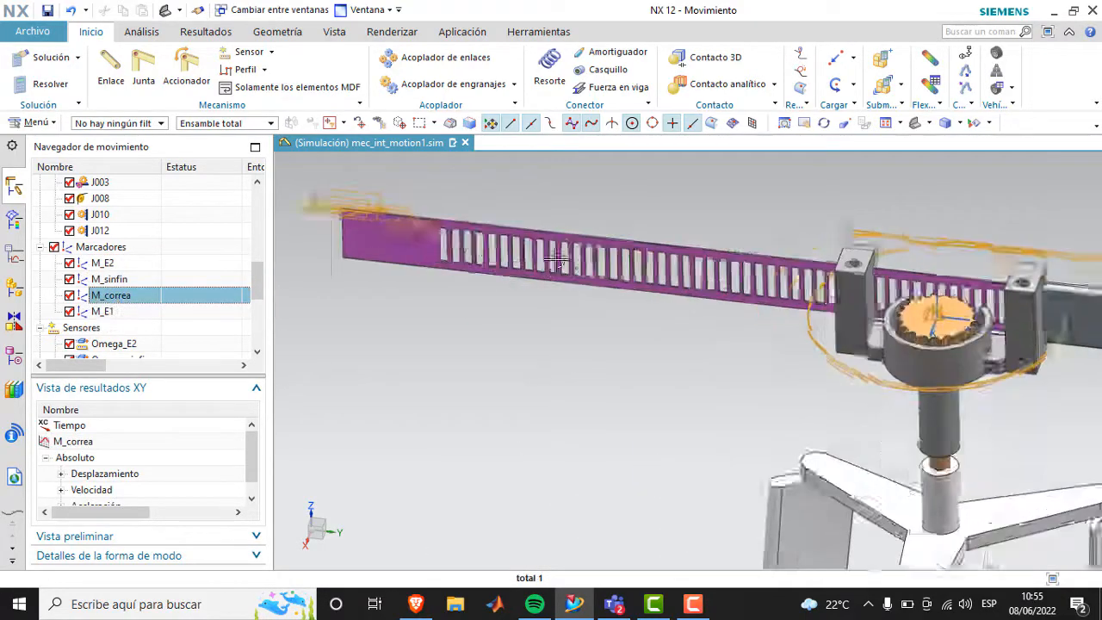
scroll(763, 436, down, 2)
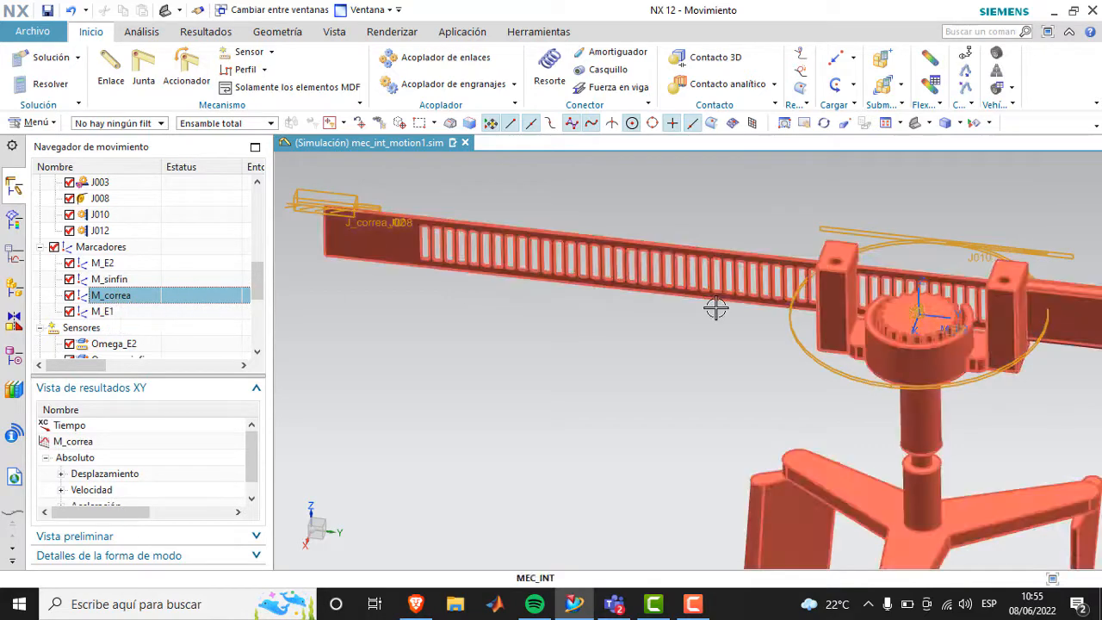
click(105, 312)
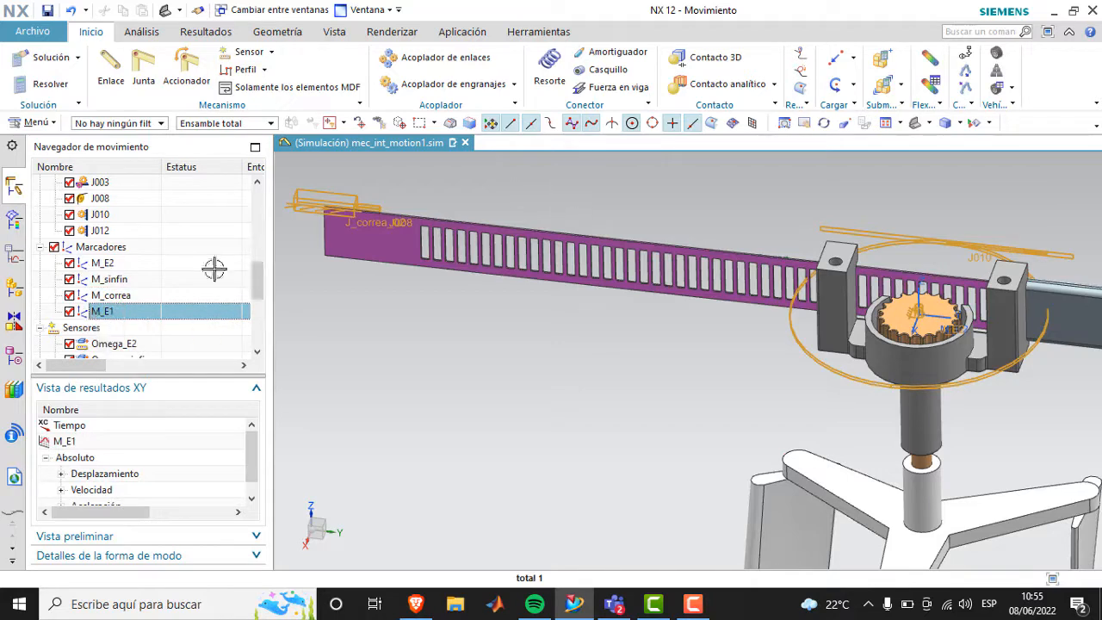
Step: Review the sensors Omega_E2, Omega_sinfin, velcorrea and Omega_E1 one by one
scroll(118, 344, down, 4)
scroll(129, 270, up, 3)
click(116, 249)
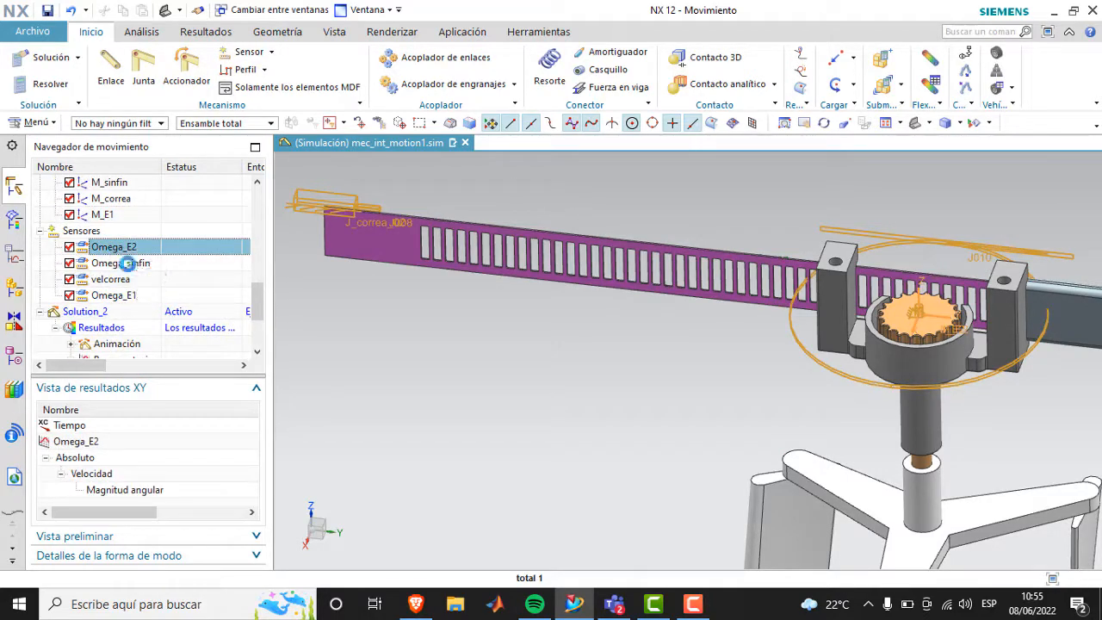
click(127, 264)
click(129, 280)
click(138, 295)
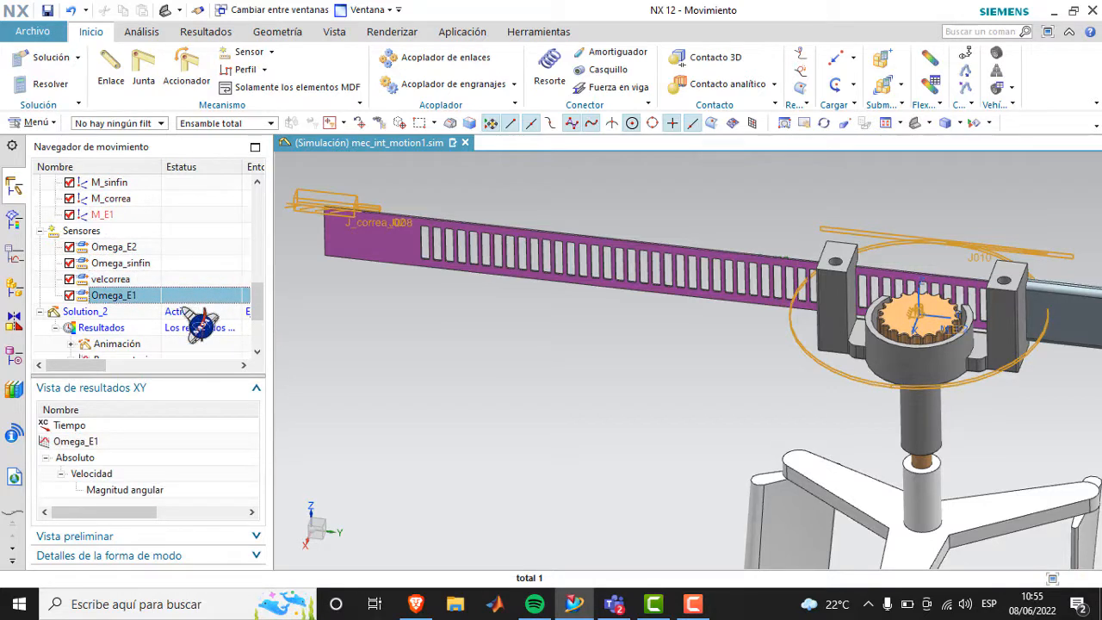
Step: Check the Solution_2 results and the plotting options for the Omega_E1 sensor's angular velocity magnitude
scroll(219, 296, down, 3)
scroll(171, 248, up, 2)
scroll(95, 277, down, 2)
right_click(105, 186)
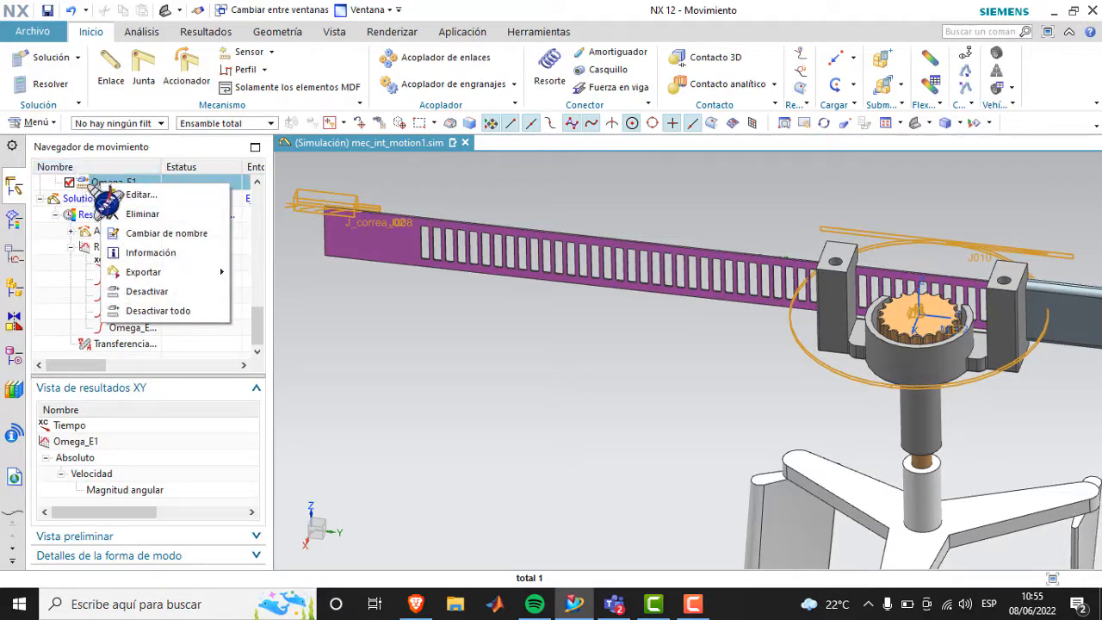
click(117, 233)
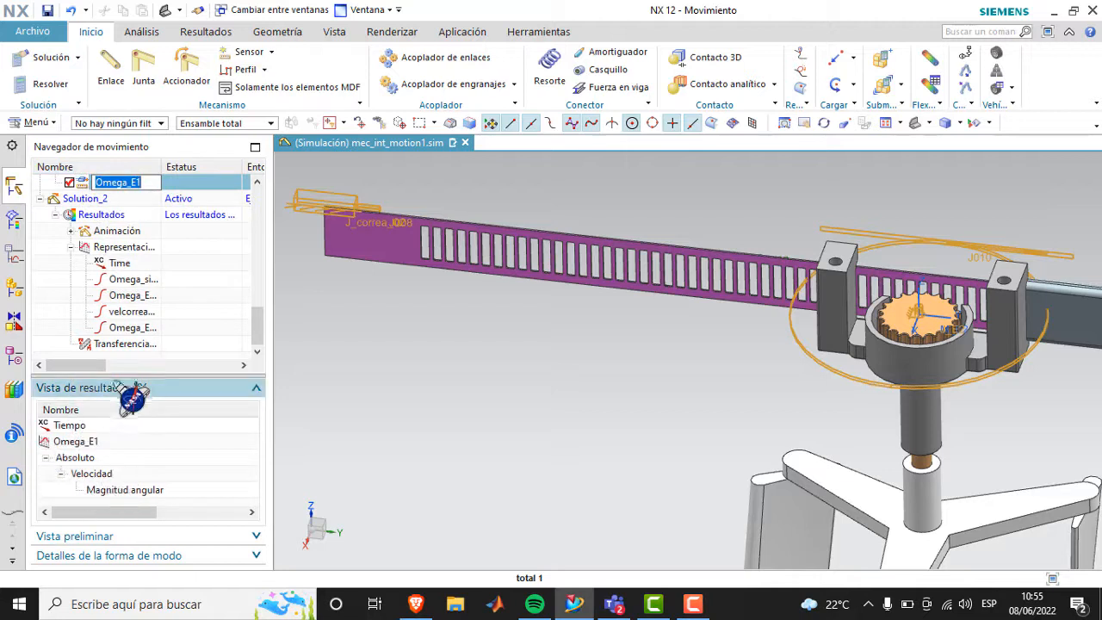
right_click(123, 491)
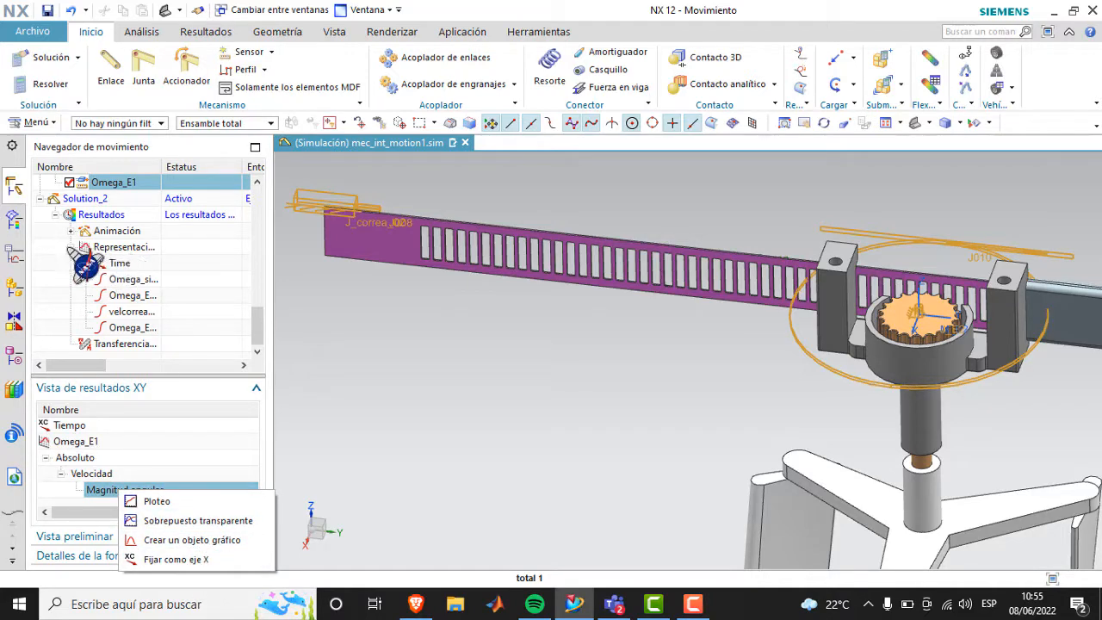
scroll(86, 267, up, 3)
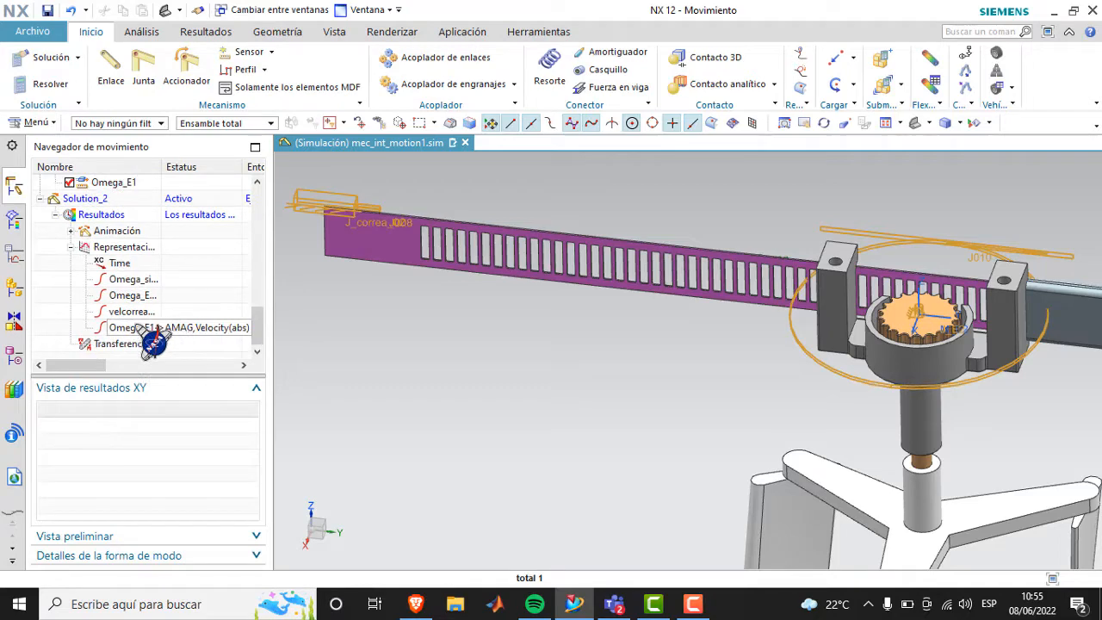
Step: Show the Omega_sinfin, Omega_E2 and Omega_E1 angular velocity graph beside the model and examine the Engranaje2 rotor from above
scroll(428, 263, down, 7)
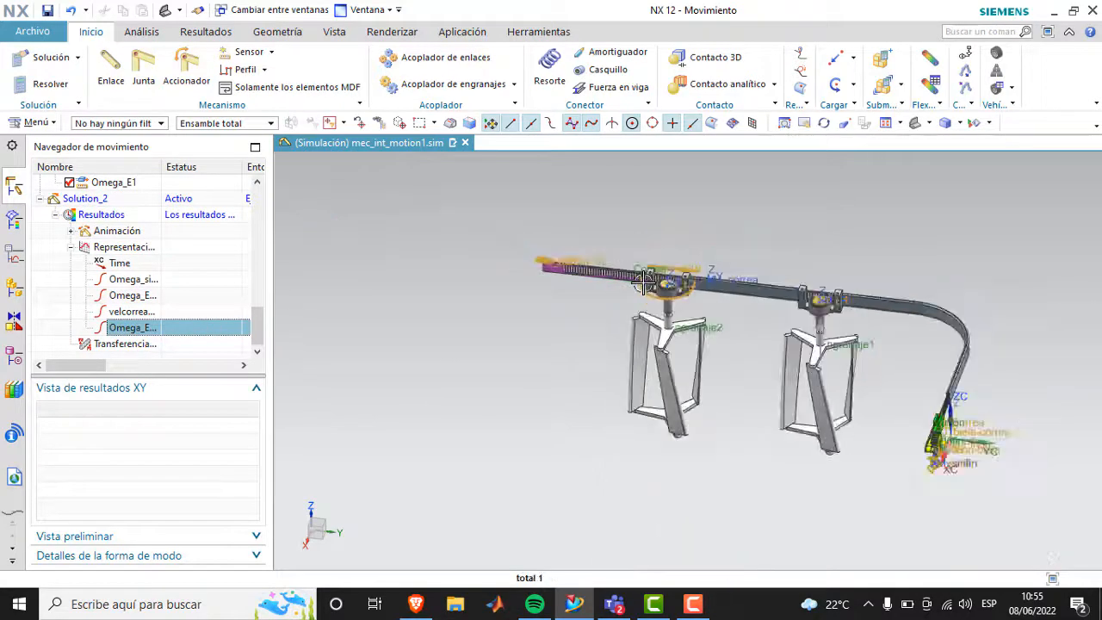
scroll(644, 280, up, 3)
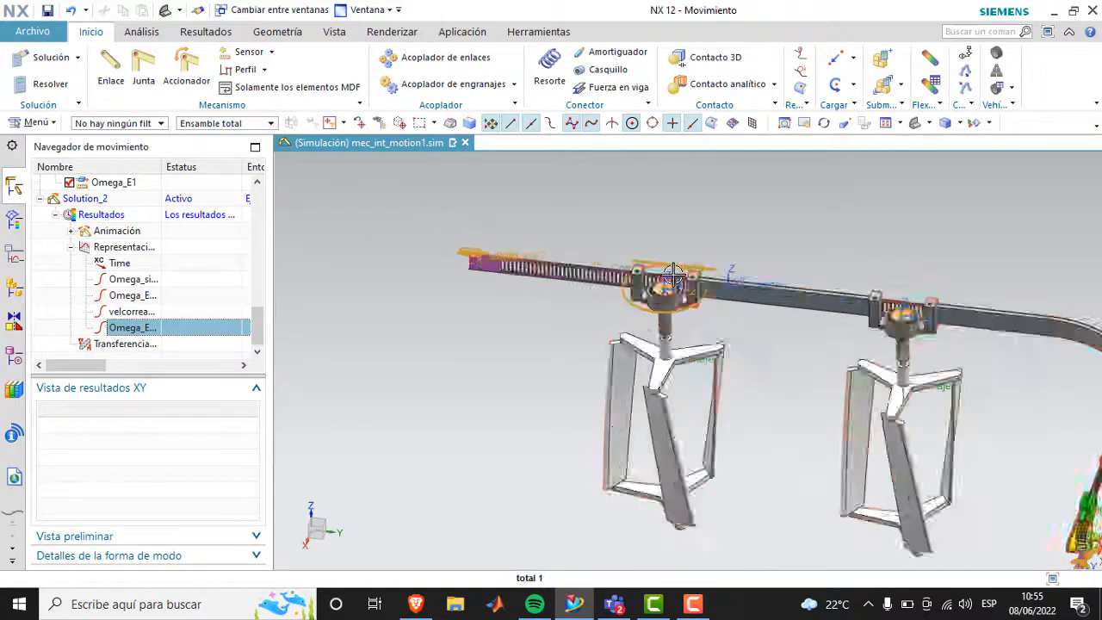
click(804, 122)
drag(778, 243, 691, 234)
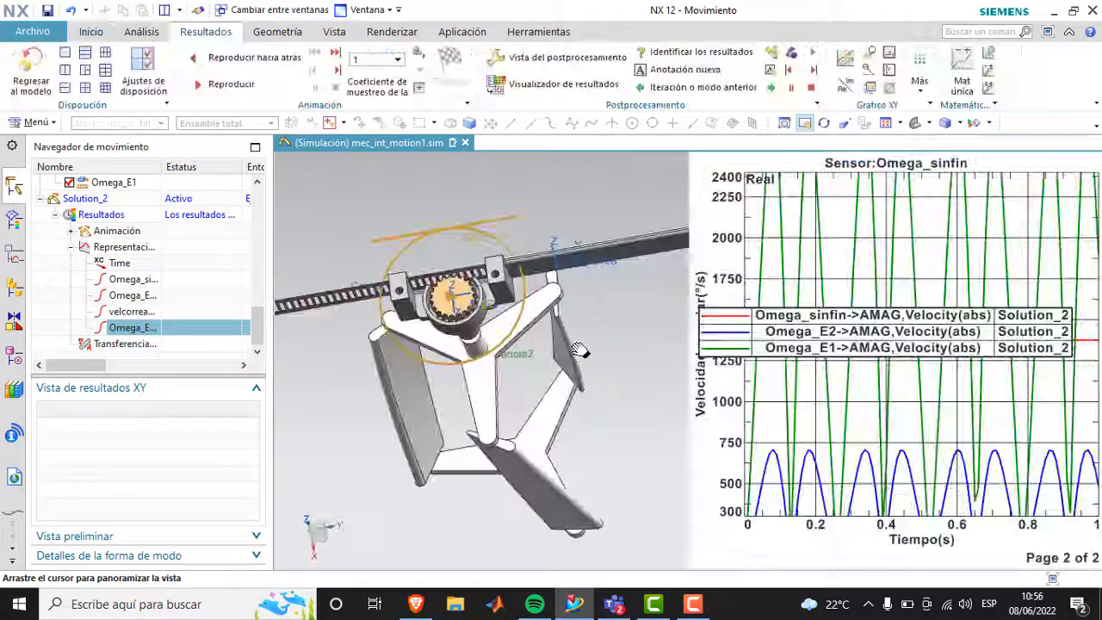
drag(585, 354, 566, 298)
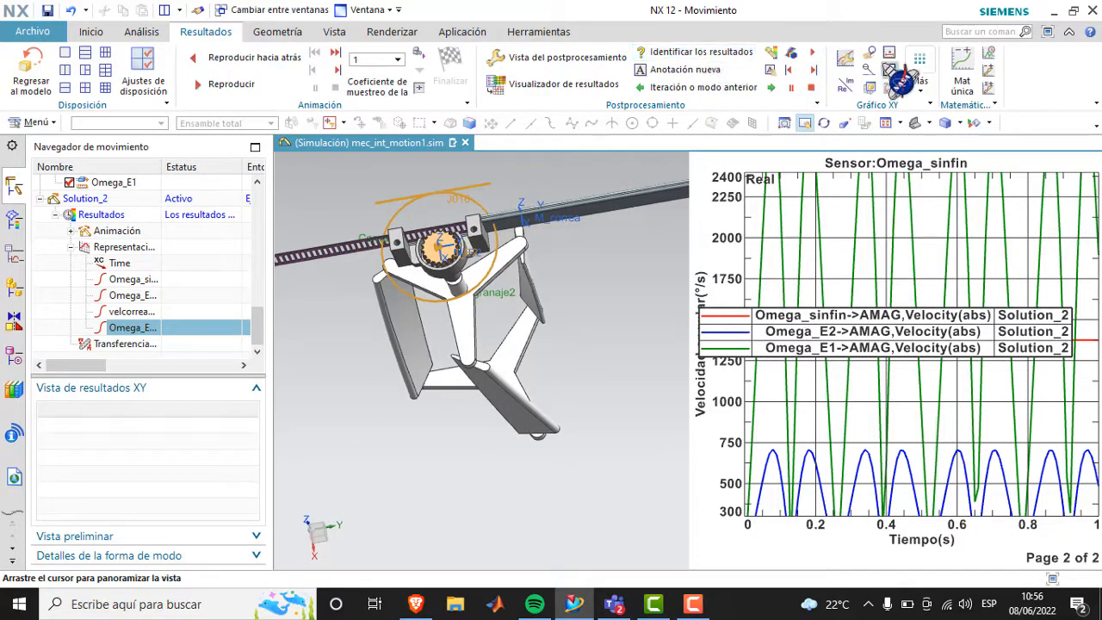
Step: Edit the angular velocity graph and move its legend down, clear of the Omega_sinfin curve
click(847, 60)
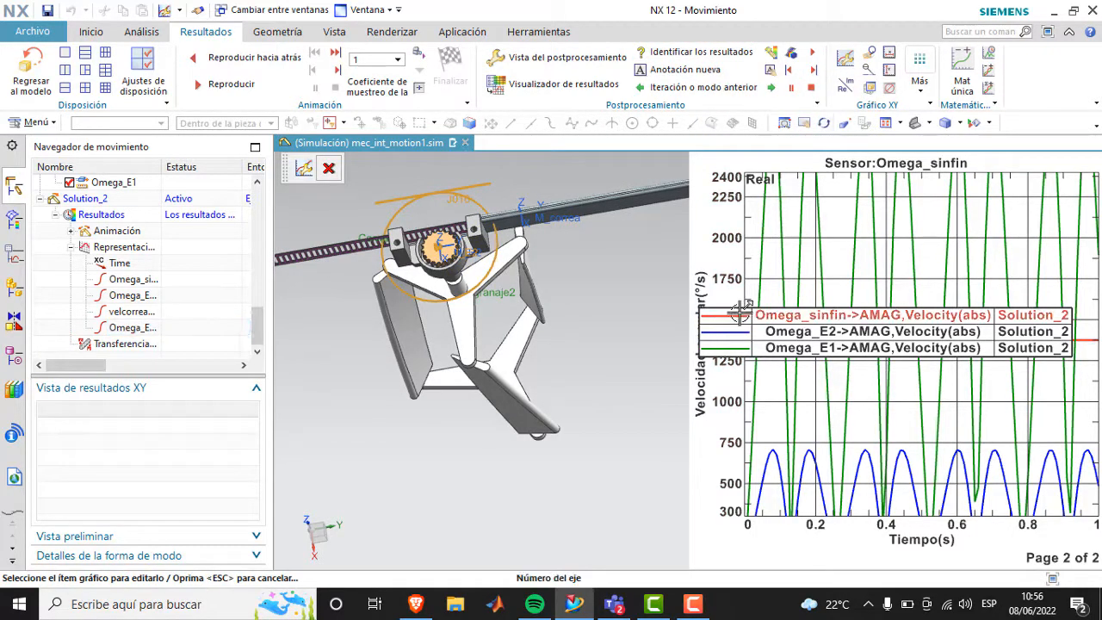
drag(739, 308, 763, 382)
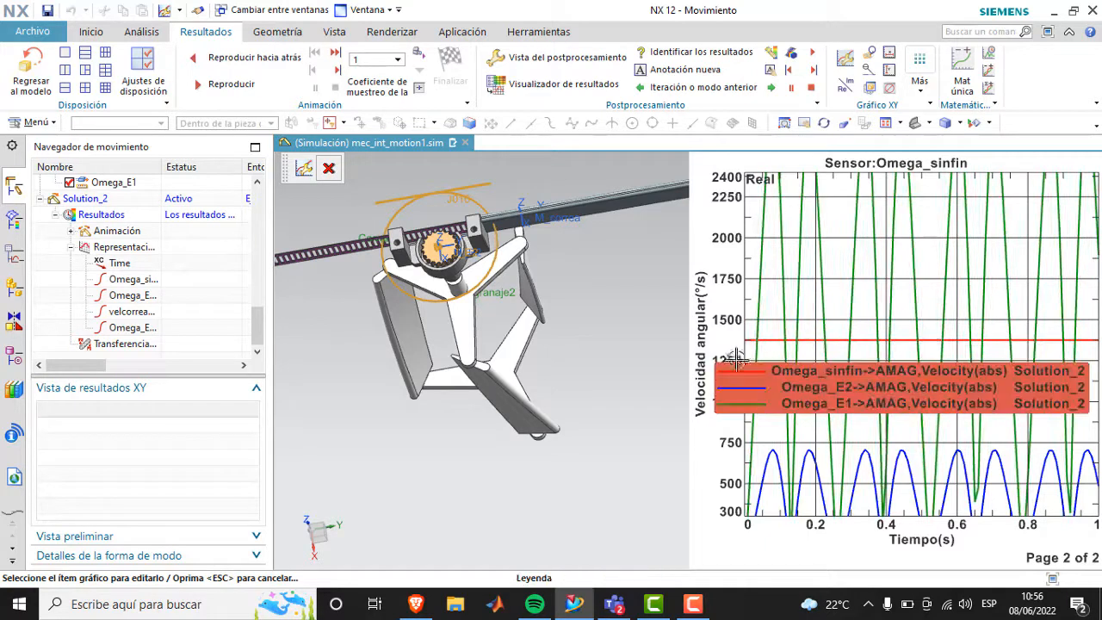
Step: Move the graph's legend down over the time axis and highlight the Omega_sinfin and Omega_E1 curves
drag(728, 371, 730, 516)
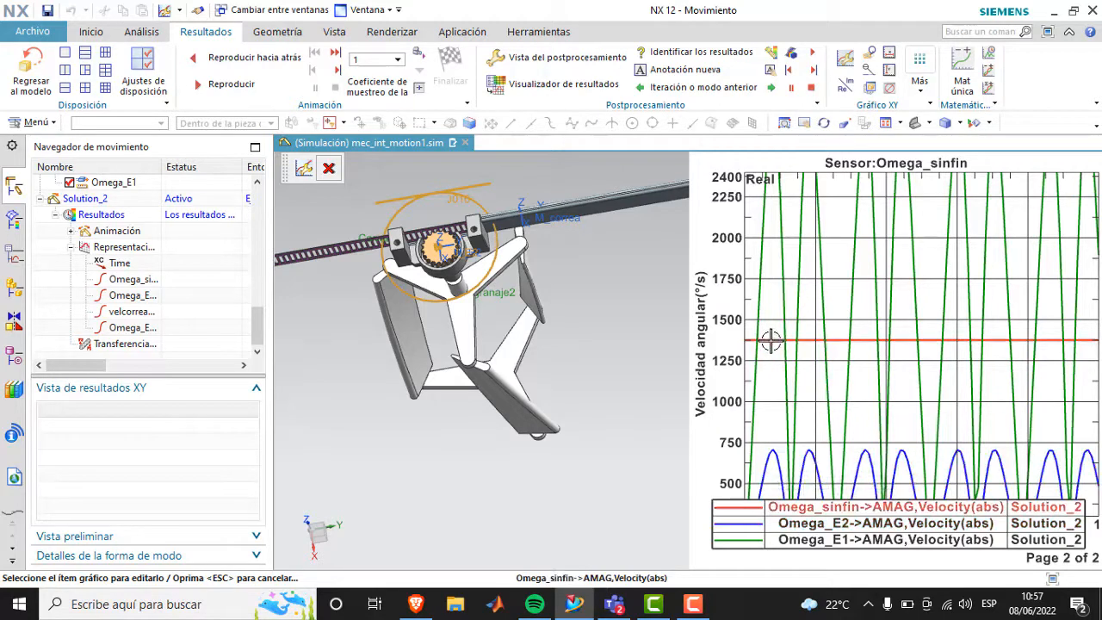
click(775, 450)
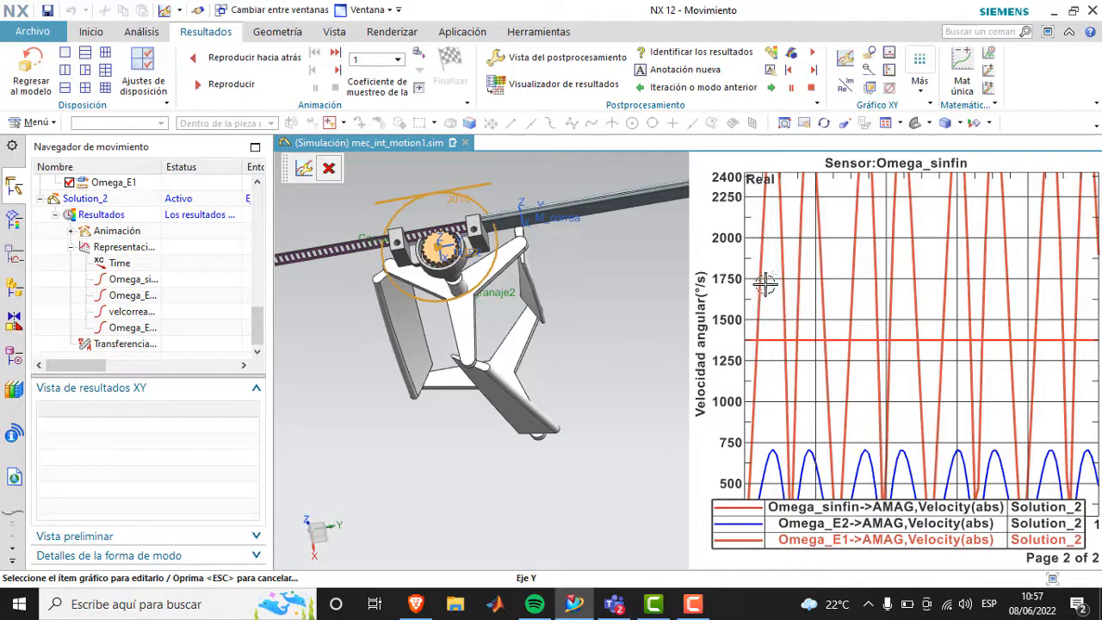
click(763, 254)
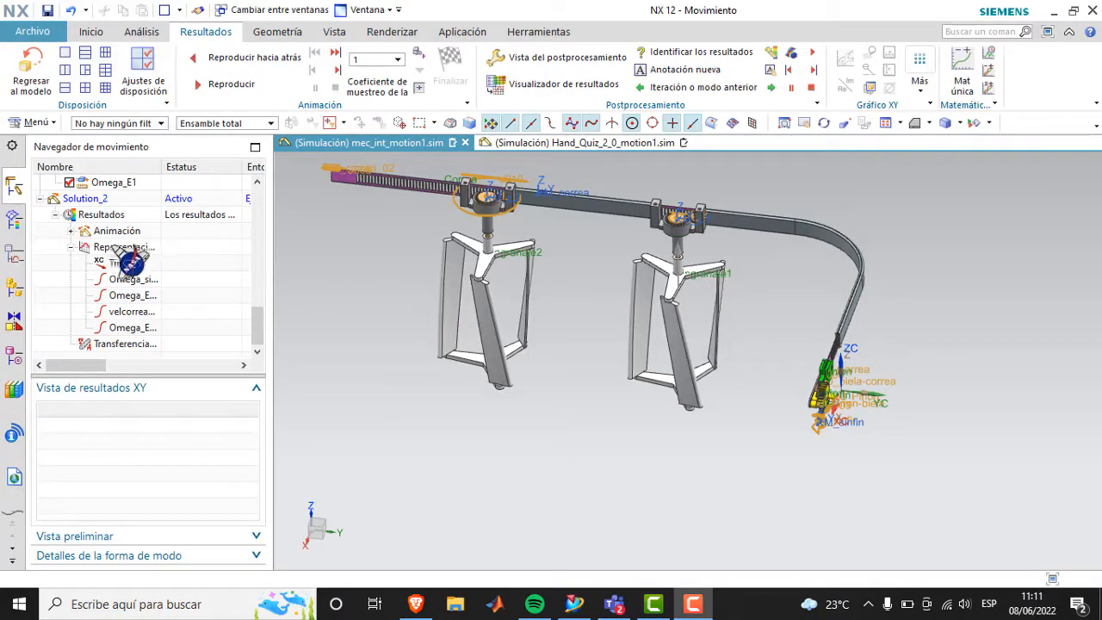
Step: Play the mec_int_motion1 belt mechanism's animation with the C_motor link shown
scroll(197, 327, up, 2)
scroll(196, 327, up, 5)
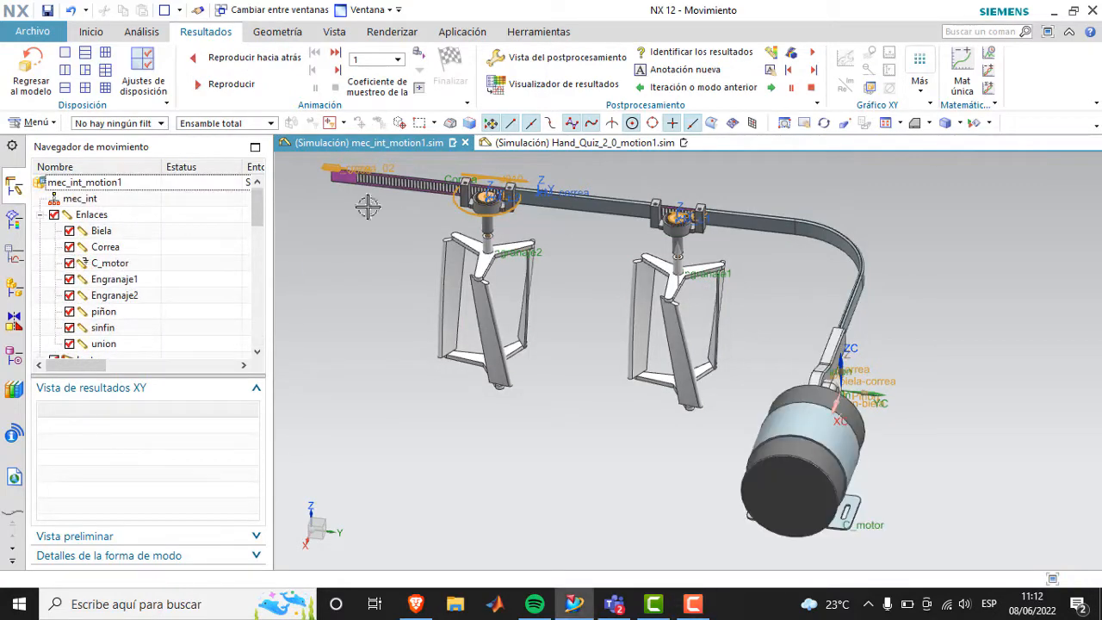
click(228, 85)
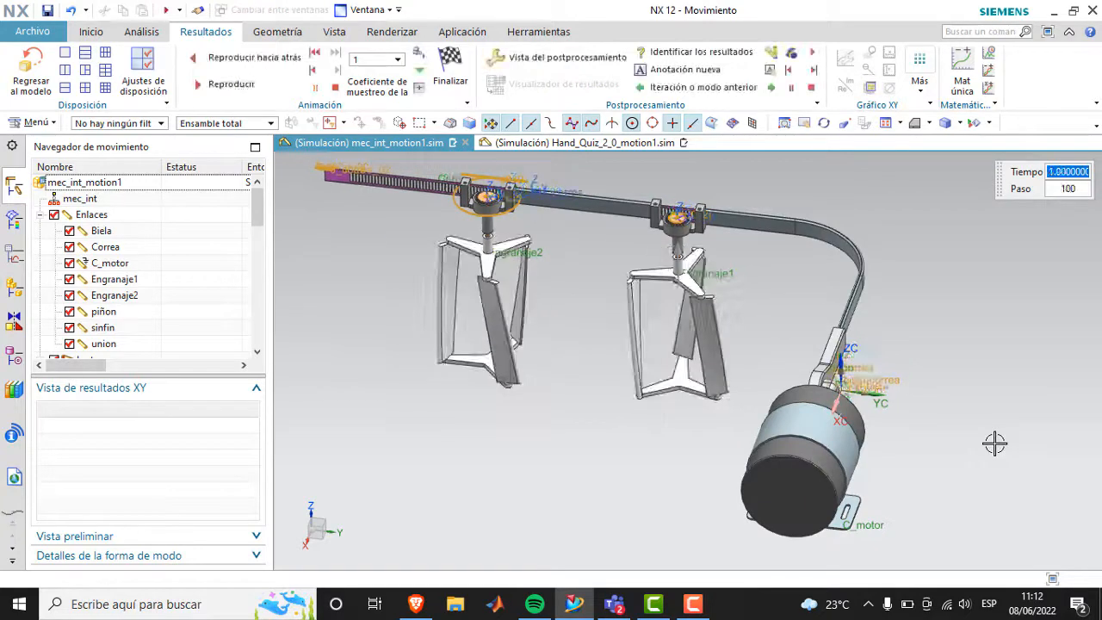
Step: Hide the C_motor link and replay the animation from the side where the worm and pinion gears are exposed
click(70, 262)
middle_drag(967, 433, 831, 412)
middle_drag(762, 389, 520, 327)
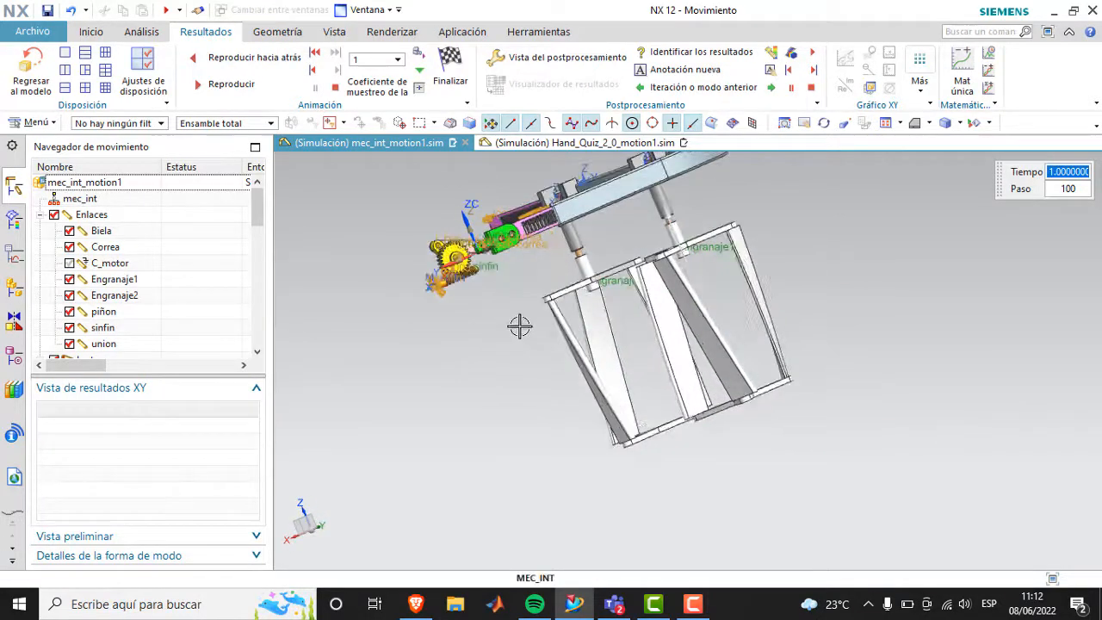
click(225, 84)
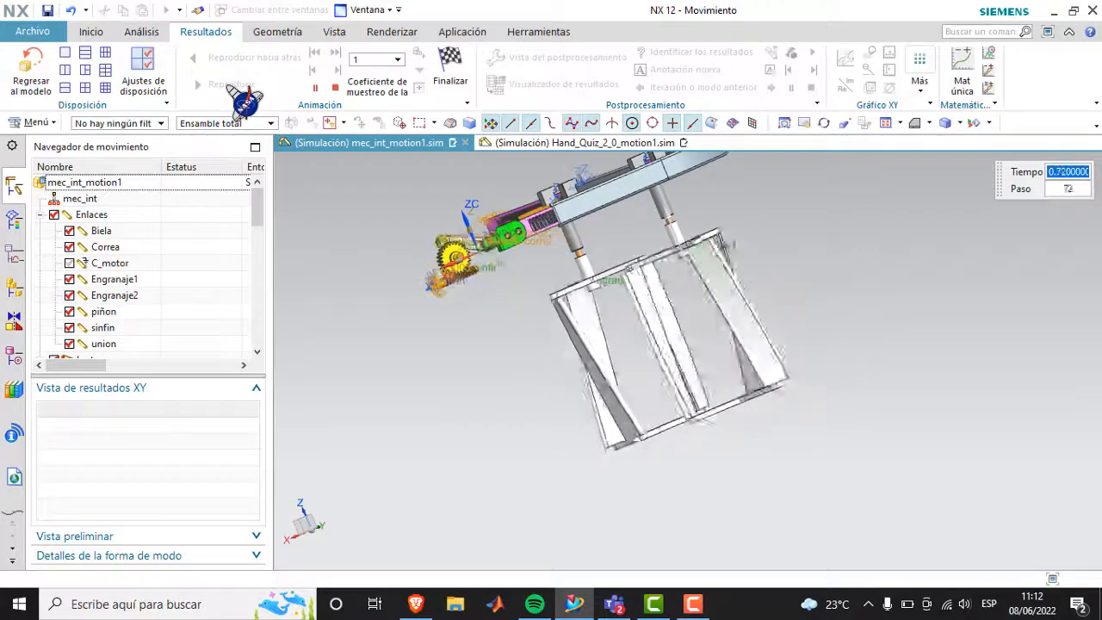
middle_drag(409, 285, 456, 293)
click(226, 85)
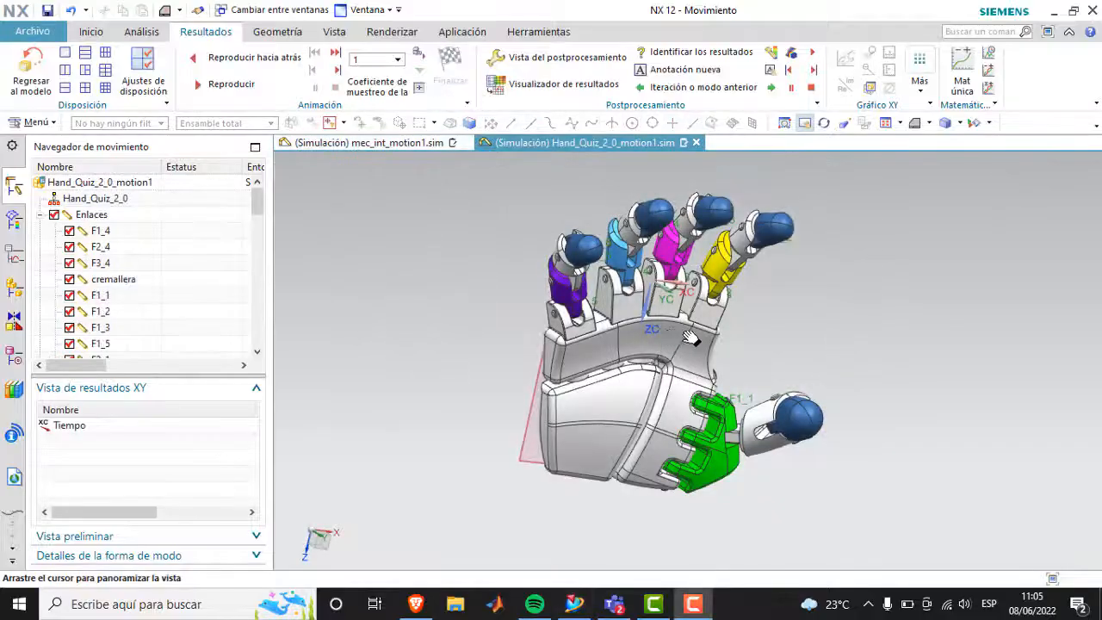
Step: Review the links of the Hand_Quiz_2_0_motion1 simulation from F1_4 down to piñon
click(801, 126)
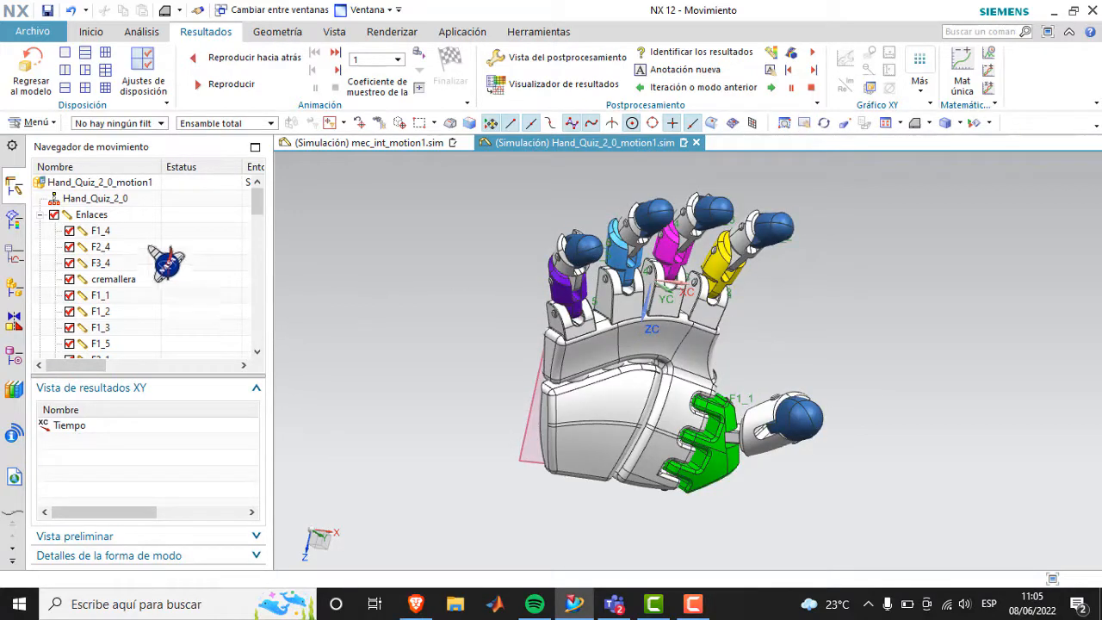
scroll(116, 259, down, 4)
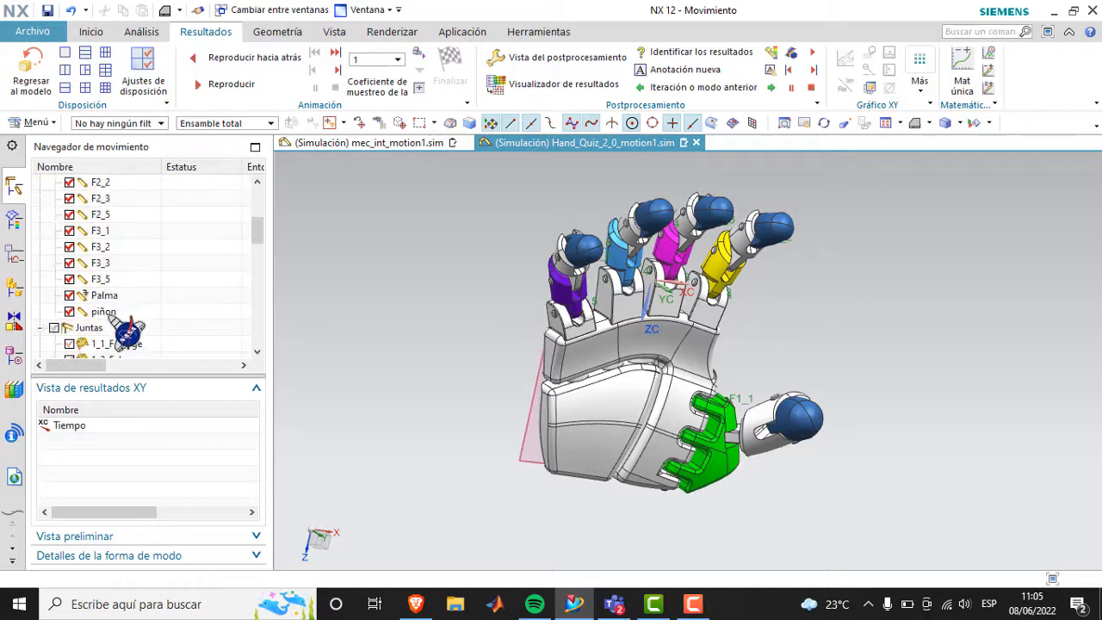
scroll(120, 323, up, 4)
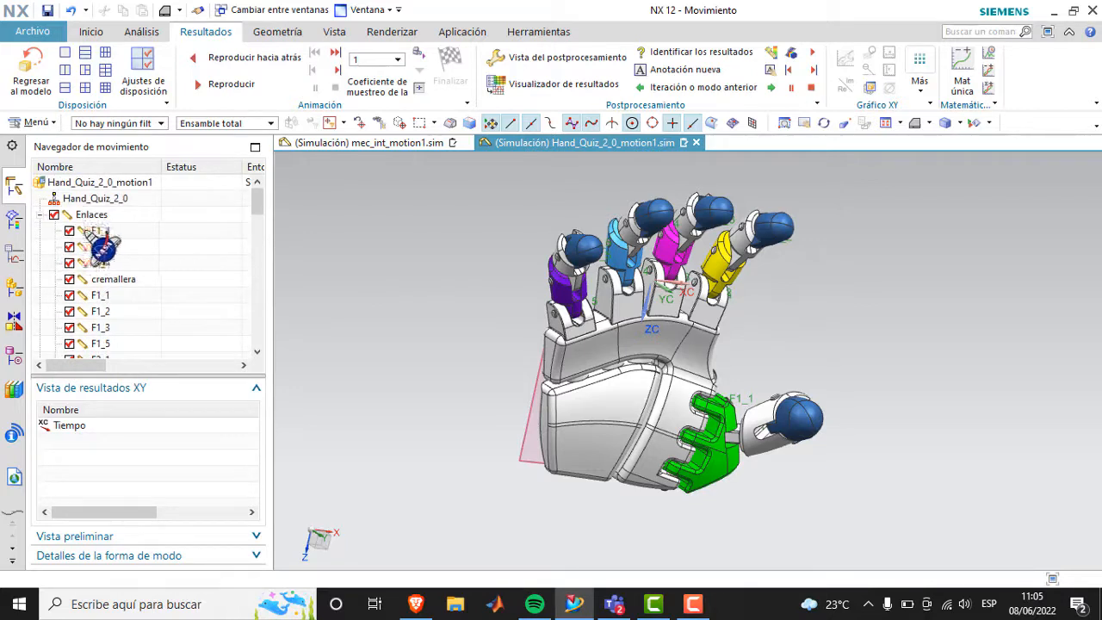
scroll(86, 254, down, 6)
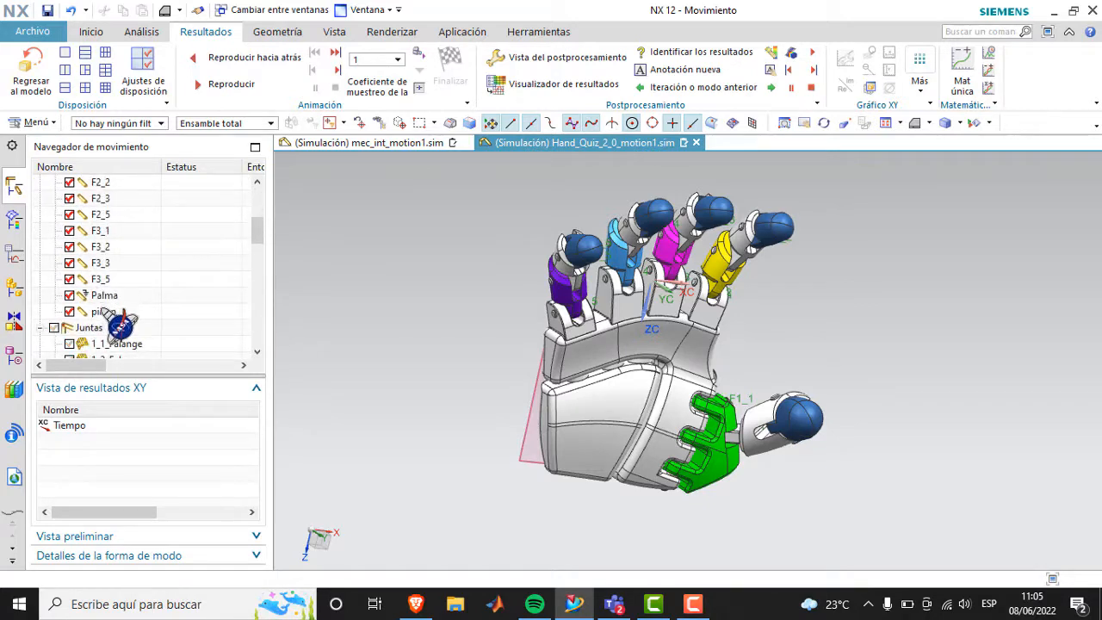
scroll(87, 317, up, 1)
Step: Hide and show the Palma link repeatedly to reveal the cremallera and piñon behind the palm
click(70, 296)
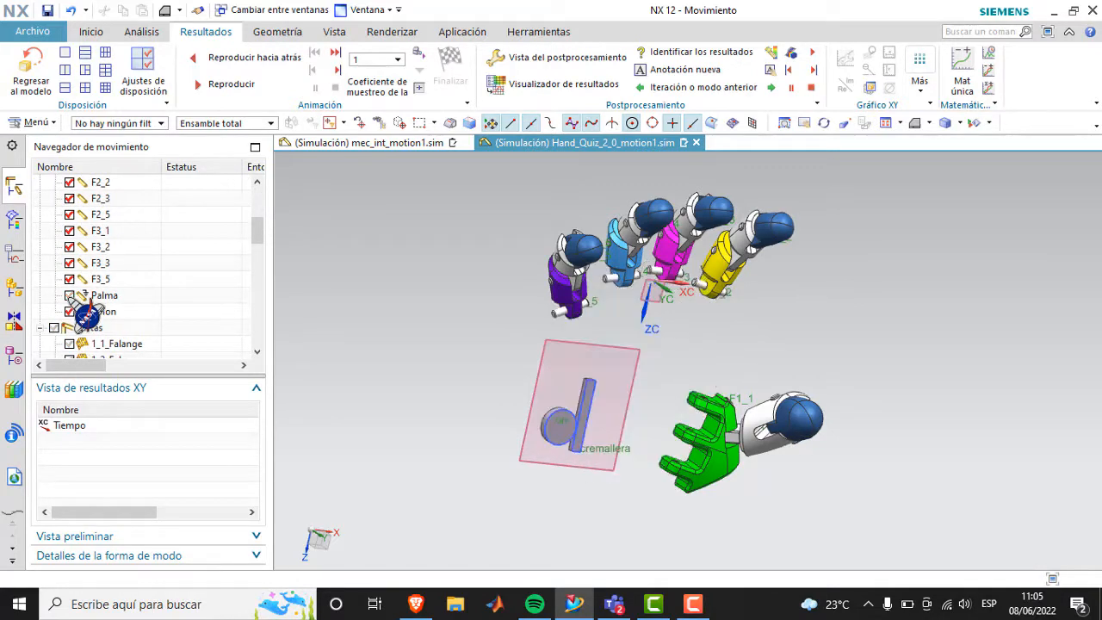
click(70, 296)
click(70, 296)
click(70, 296)
click(70, 295)
click(69, 295)
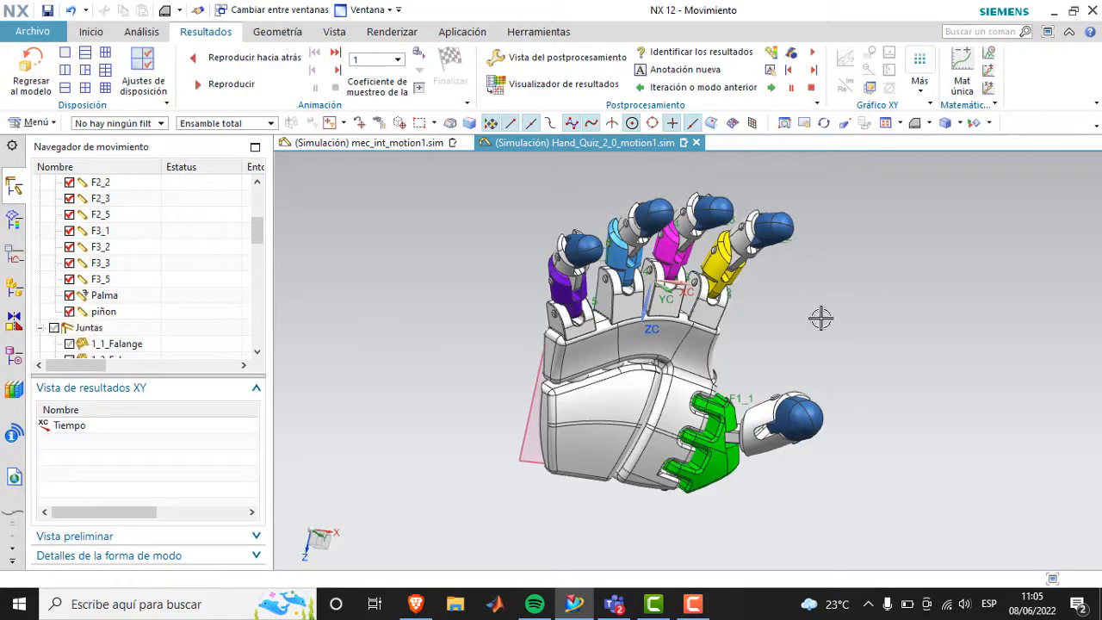
Step: Examine the cremallera and piñon on the back of the hand and locate their entries among the links
middle_drag(510, 328, 611, 370)
scroll(667, 373, up, 3)
scroll(608, 387, down, 2)
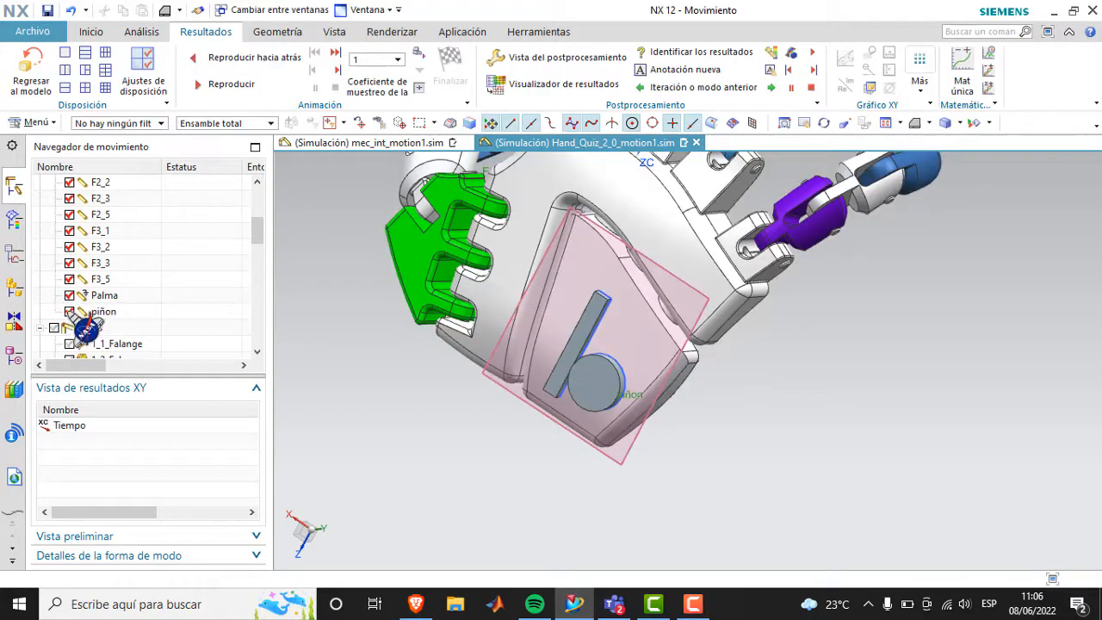
scroll(118, 307, up, 3)
scroll(117, 307, up, 1)
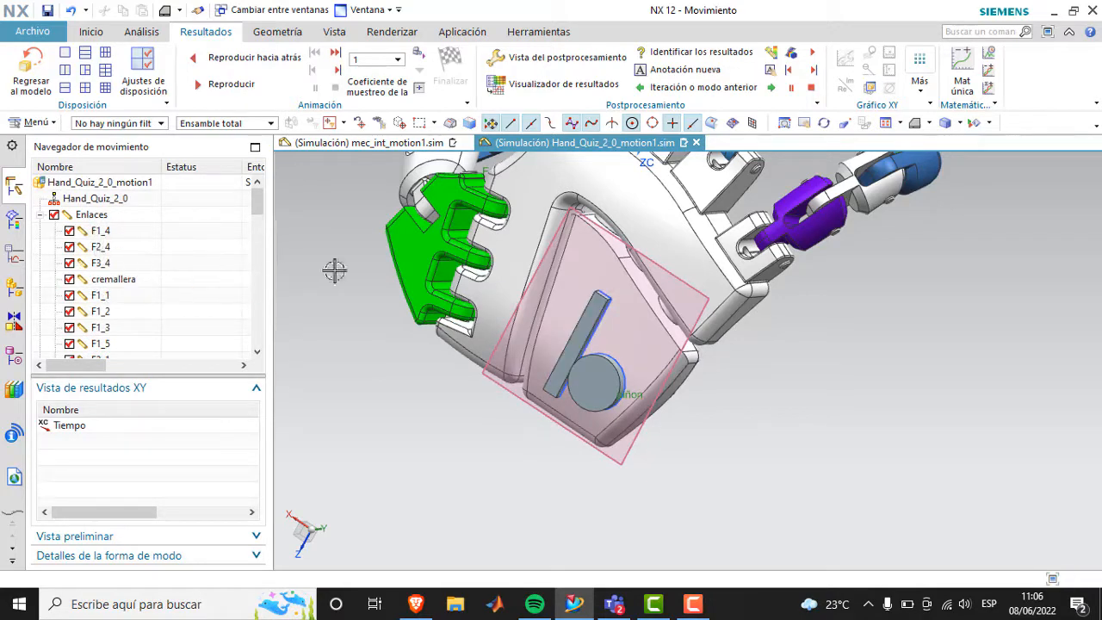
scroll(795, 288, down, 2)
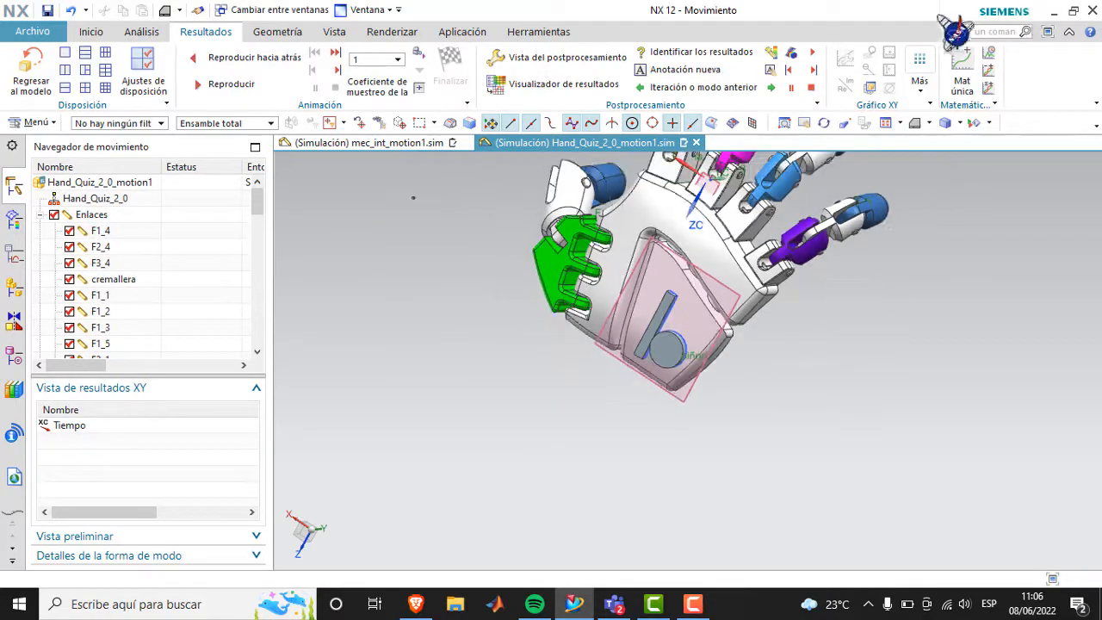
click(804, 122)
drag(850, 304, 704, 374)
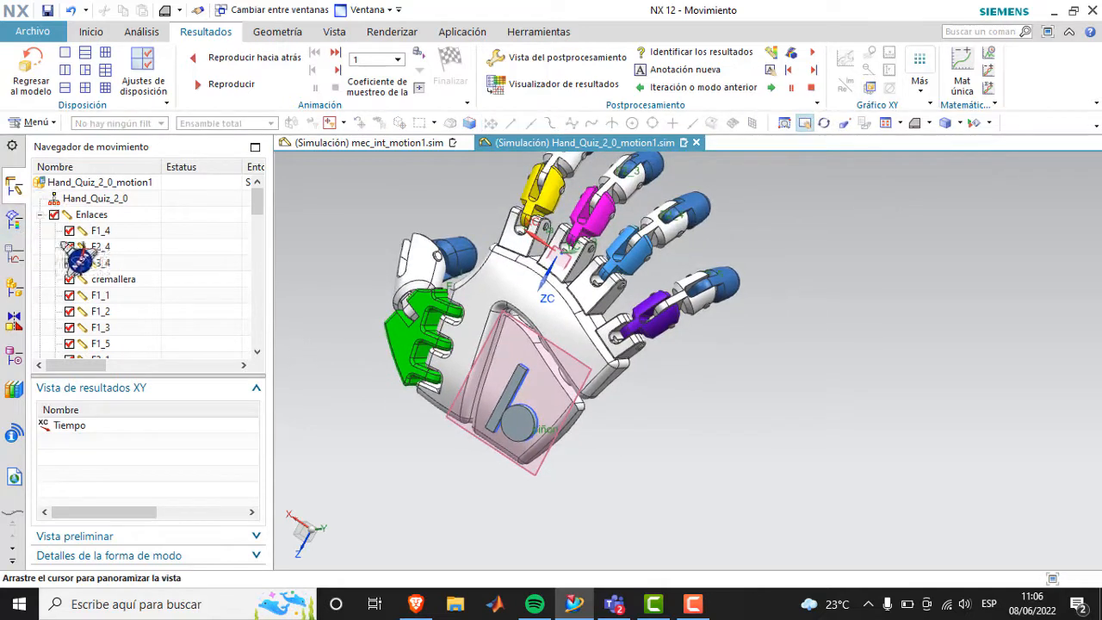
Step: Hide the little finger's links F1_5, F2_5 and F3_5 one after another
scroll(89, 254, down, 5)
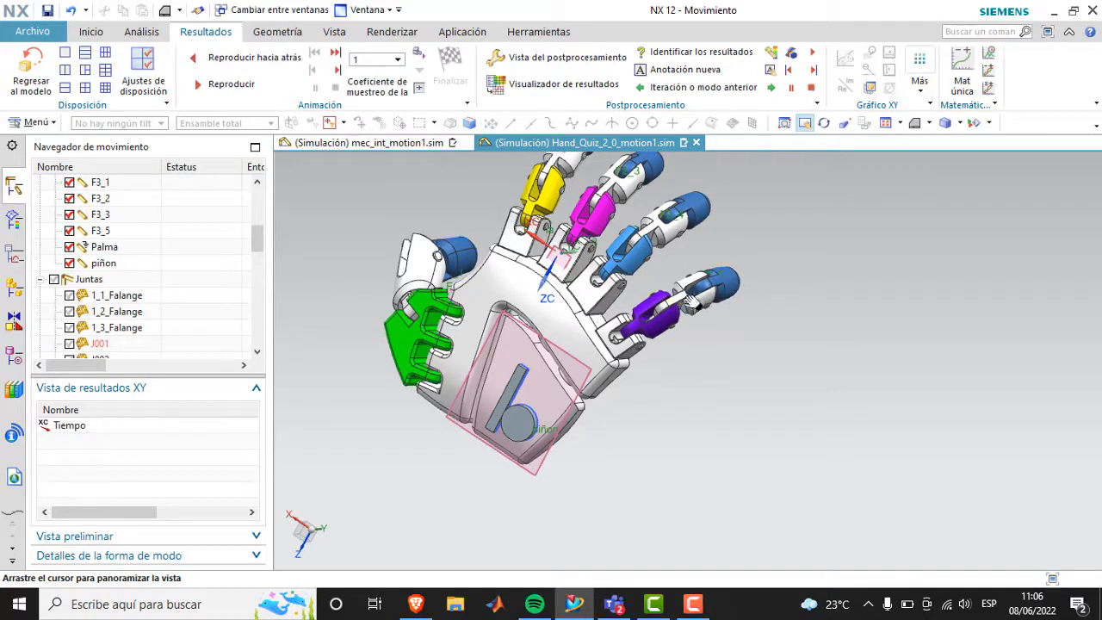
scroll(130, 291, up, 2)
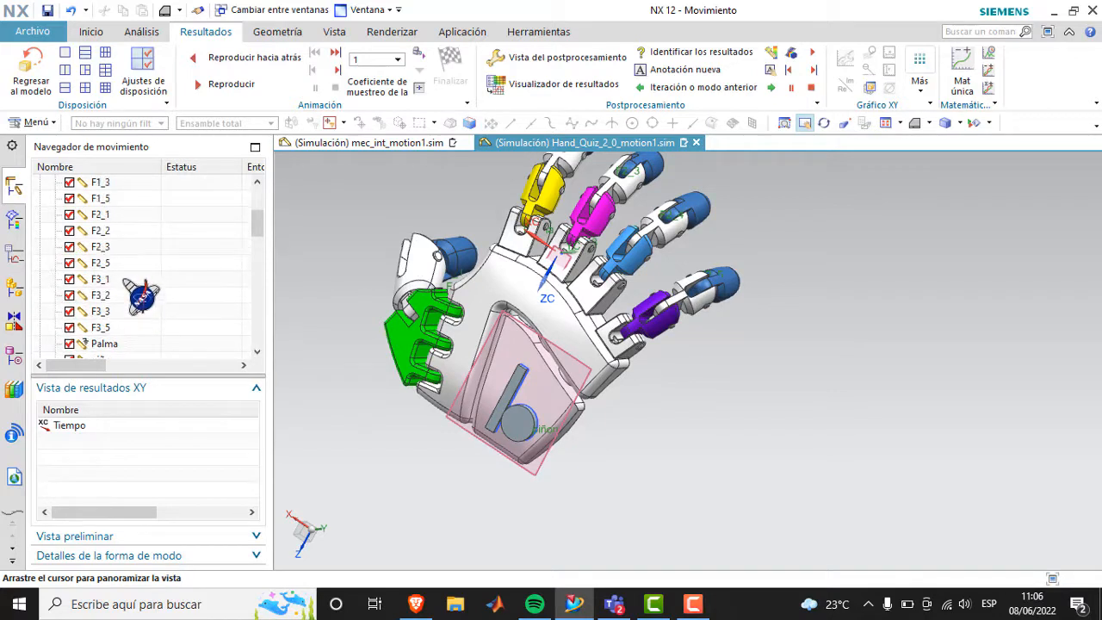
scroll(143, 313, up, 2)
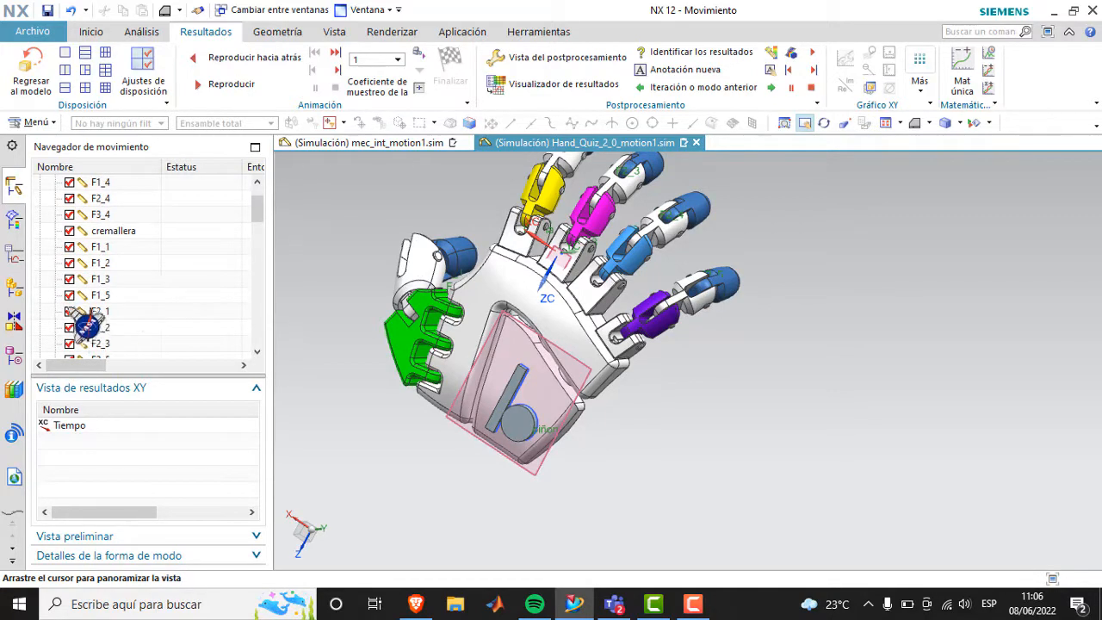
scroll(168, 303, down, 3)
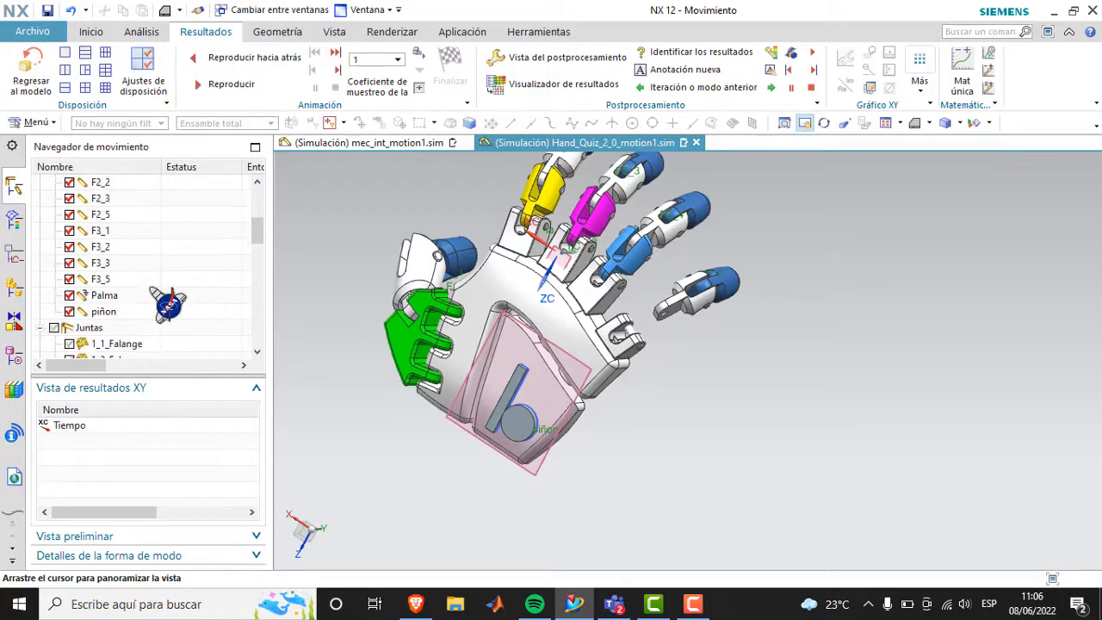
scroll(168, 310, up, 4)
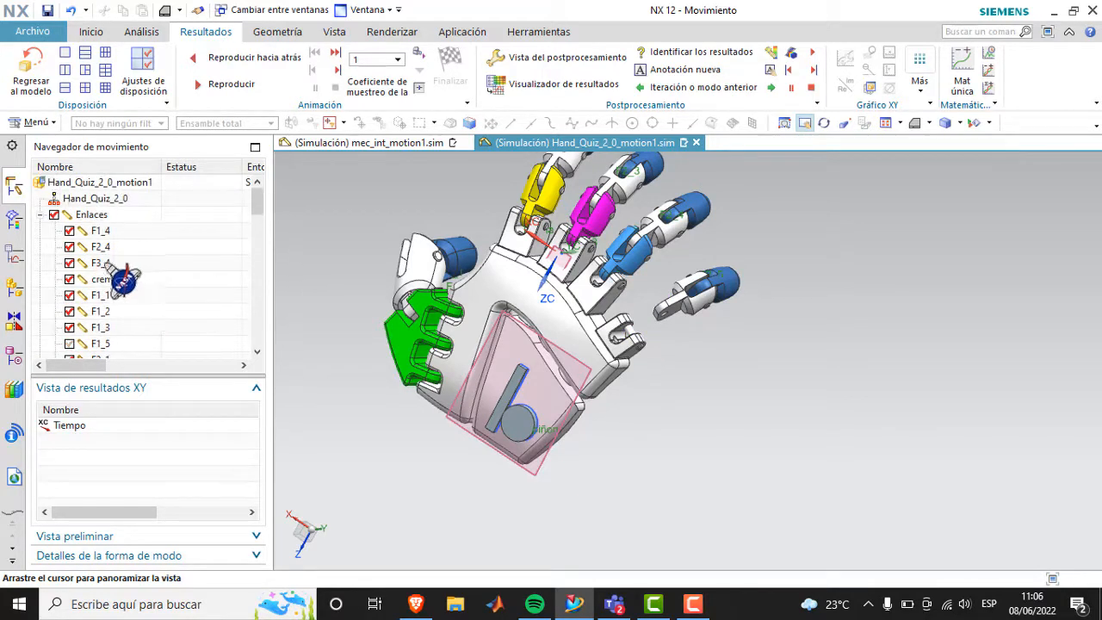
scroll(141, 317, down, 2)
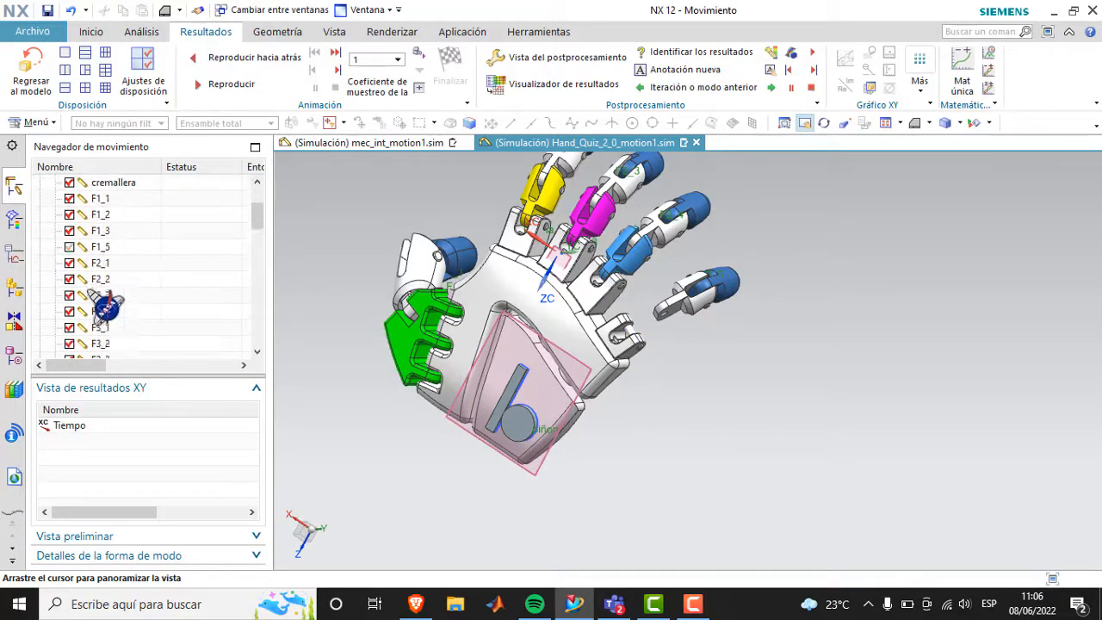
scroll(138, 316, down, 1)
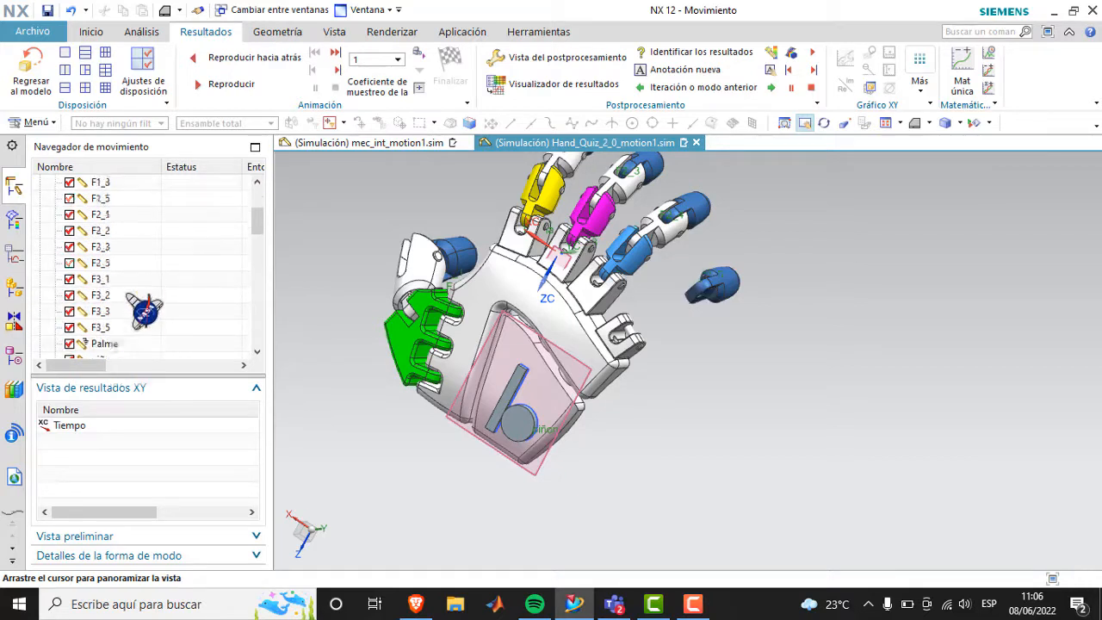
click(70, 327)
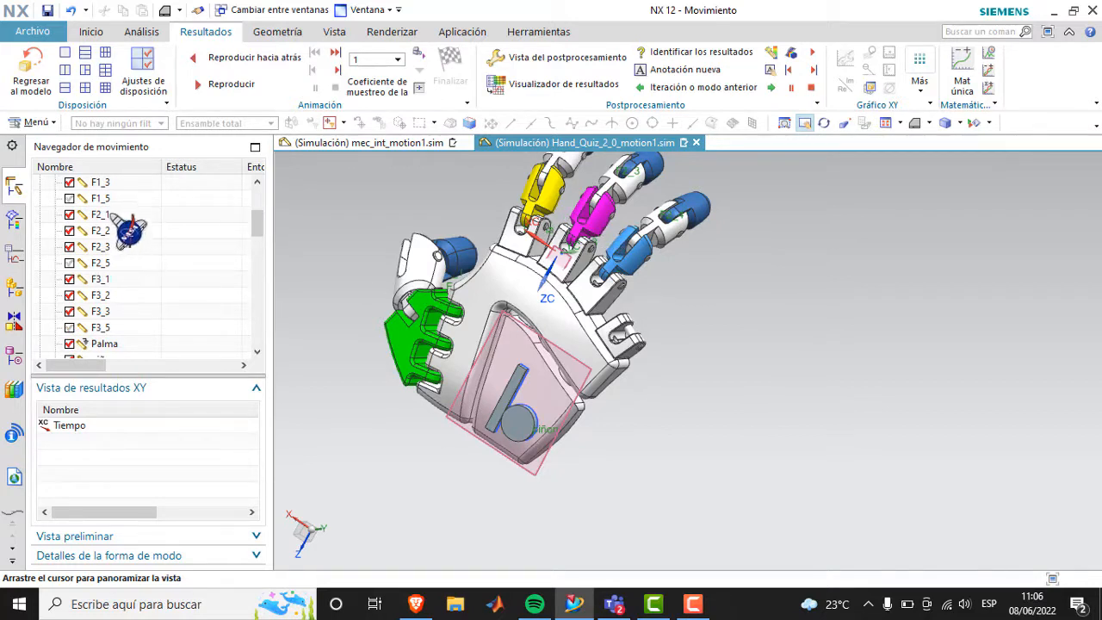
Step: Show the little finger's links F3_5, F2_5 and F1_5 again
scroll(143, 303, down, 1)
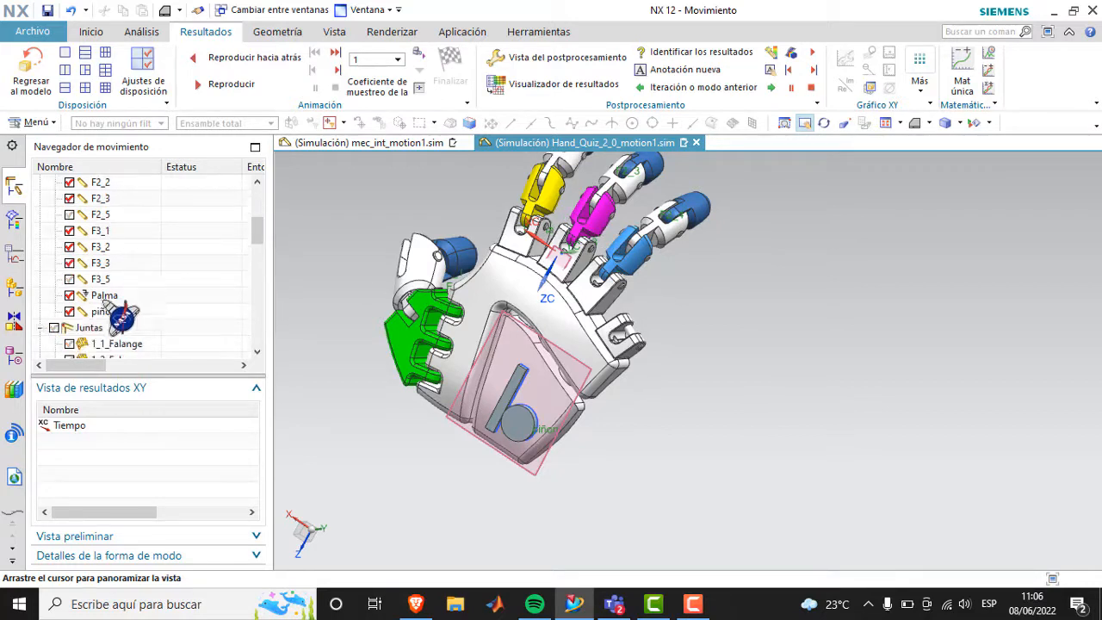
scroll(89, 295, up, 3)
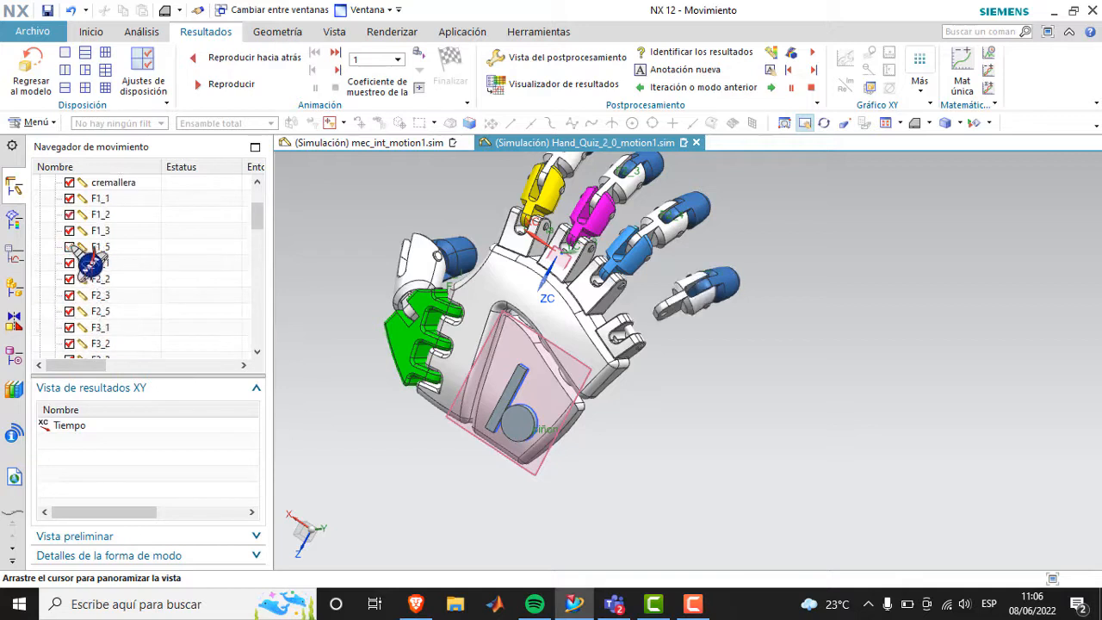
scroll(105, 290, up, 1)
scroll(108, 287, down, 6)
Step: Review the hand's joints from 1_1_Falange to Motor, select the J004 coupler and view the hand from the side
scroll(116, 282, up, 1)
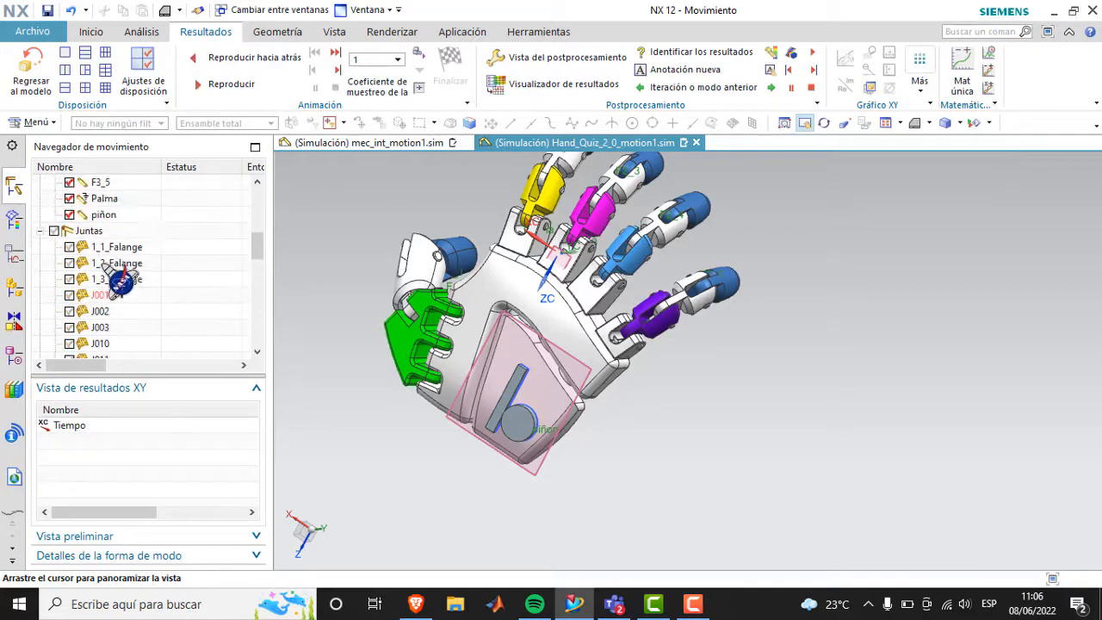
scroll(115, 278, down, 2)
scroll(116, 278, up, 1)
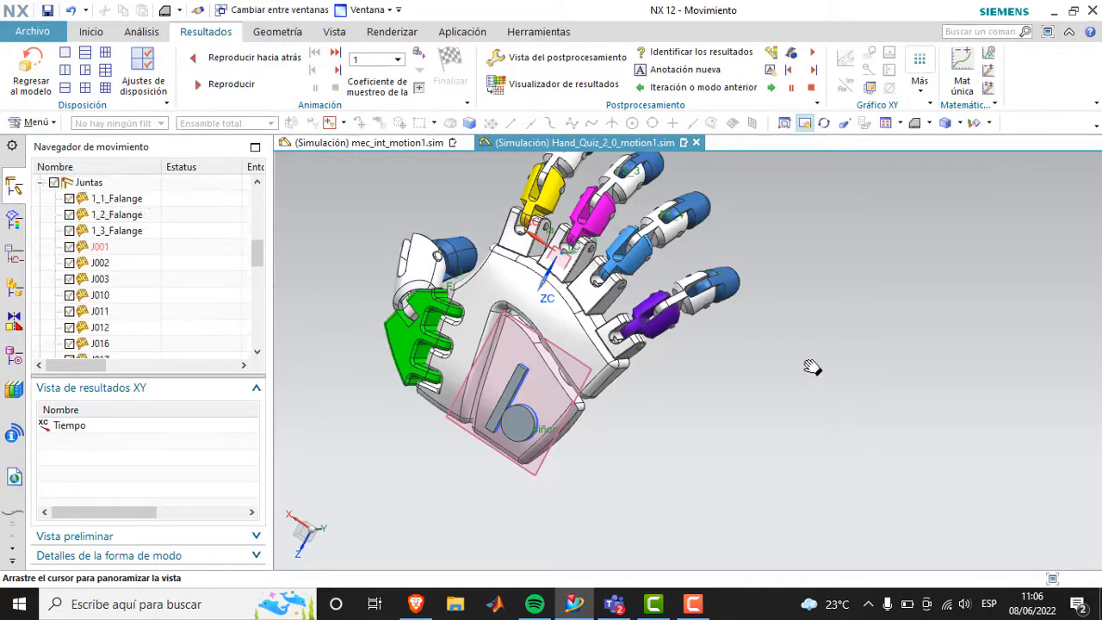
drag(814, 365, 893, 425)
click(824, 122)
drag(849, 330, 783, 240)
click(805, 122)
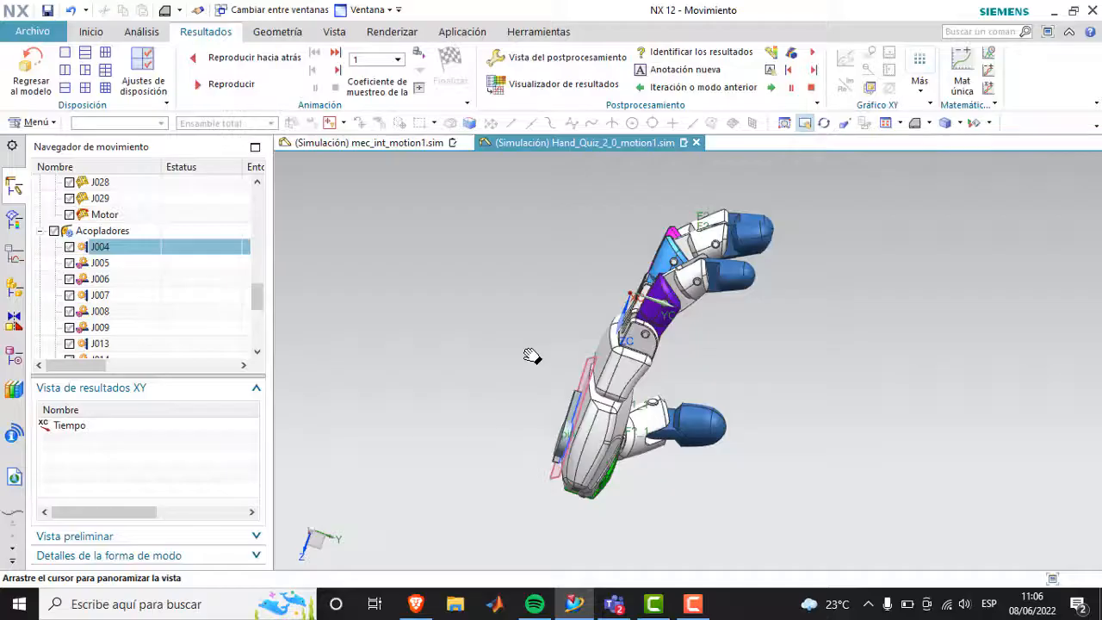
Step: Examine the rack and pinion on the back of the palm and check the lists of couplers and joints
shift+middle_drag(542, 357, 569, 358)
shift+middle_drag(759, 383, 771, 405)
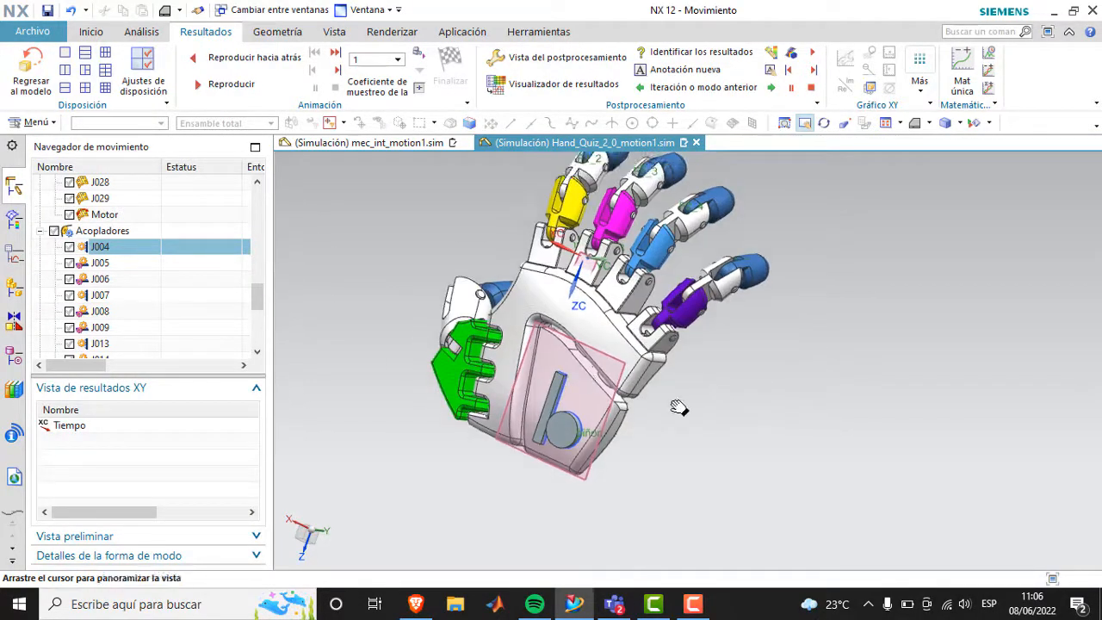
scroll(679, 408, up, 2)
scroll(169, 303, down, 2)
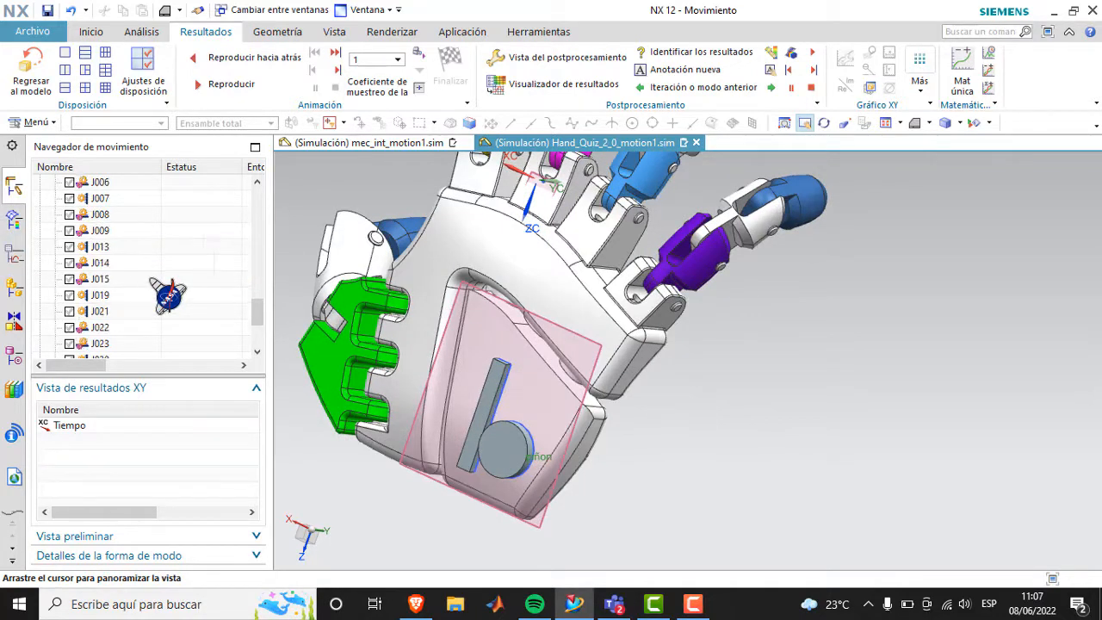
scroll(170, 297, up, 4)
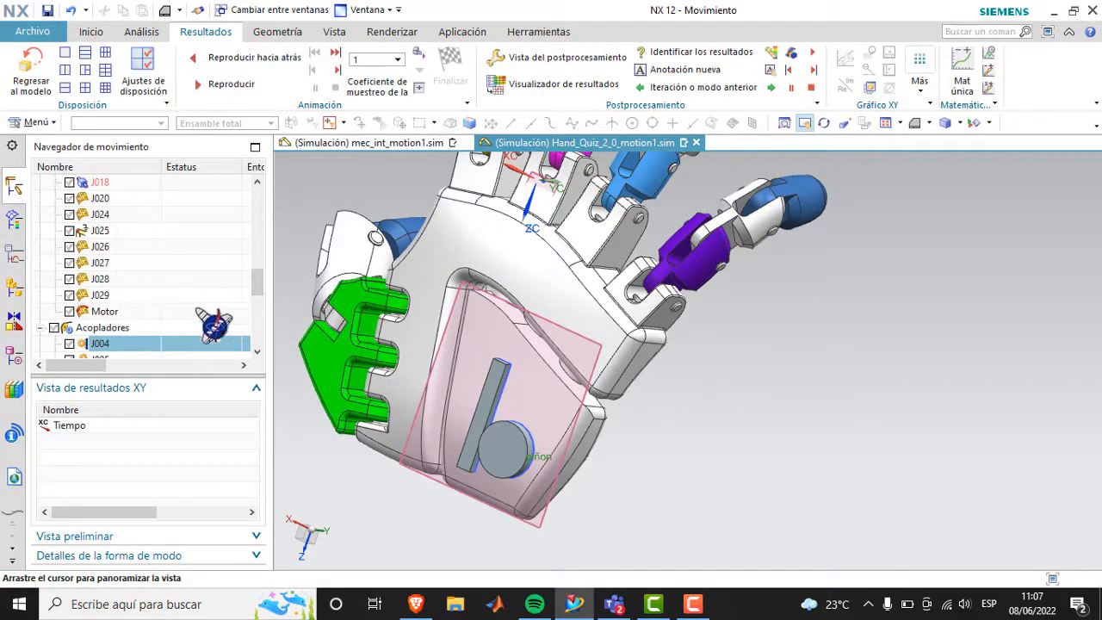
scroll(120, 267, up, 2)
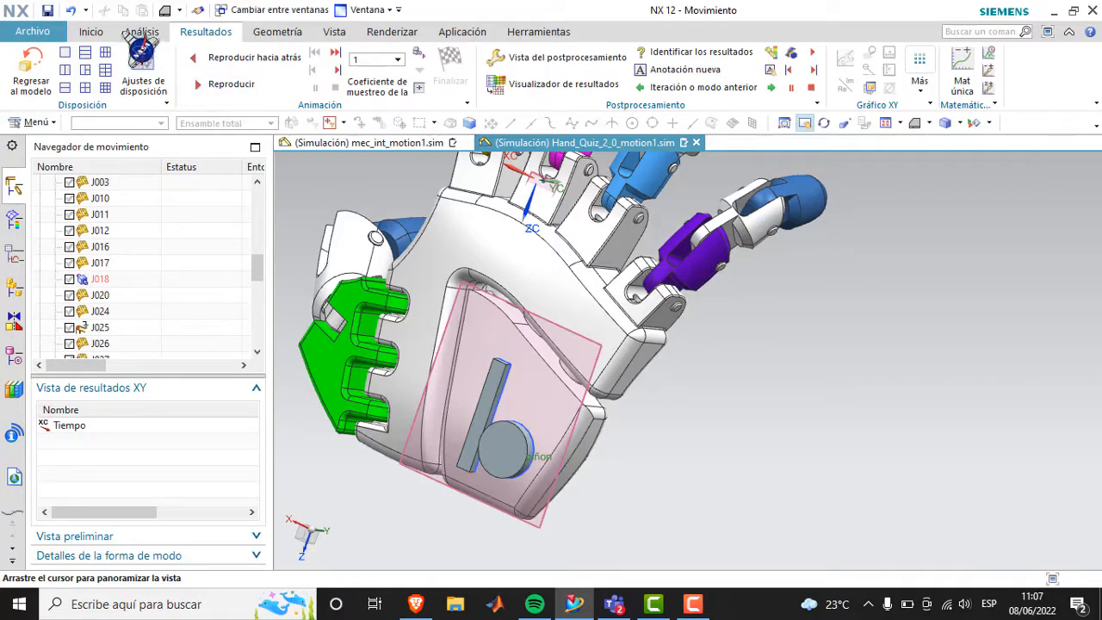
Step: Review the hand's joint list from 1_1_Falange downwards and select the rack's slider joint J018
scroll(155, 69, up, 2)
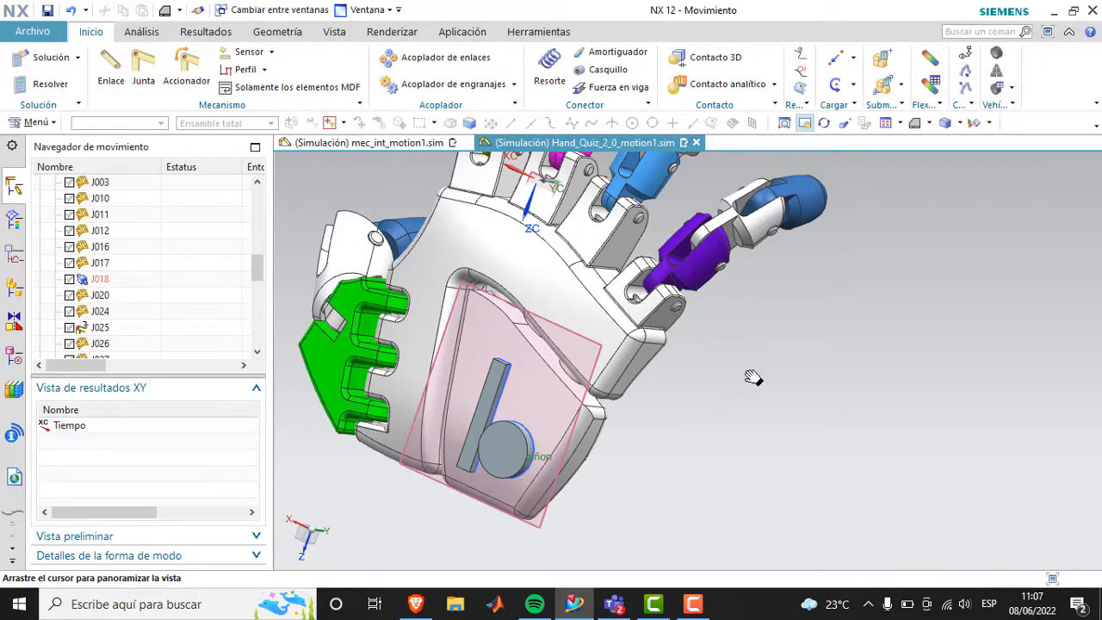
scroll(190, 272, down, 3)
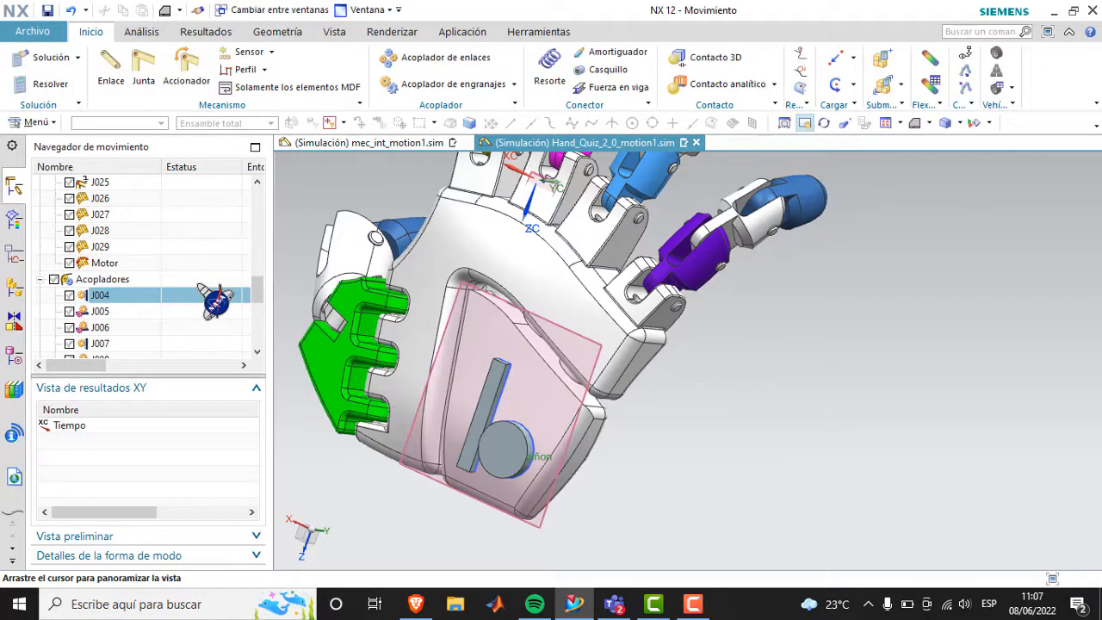
scroll(255, 290, up, 7)
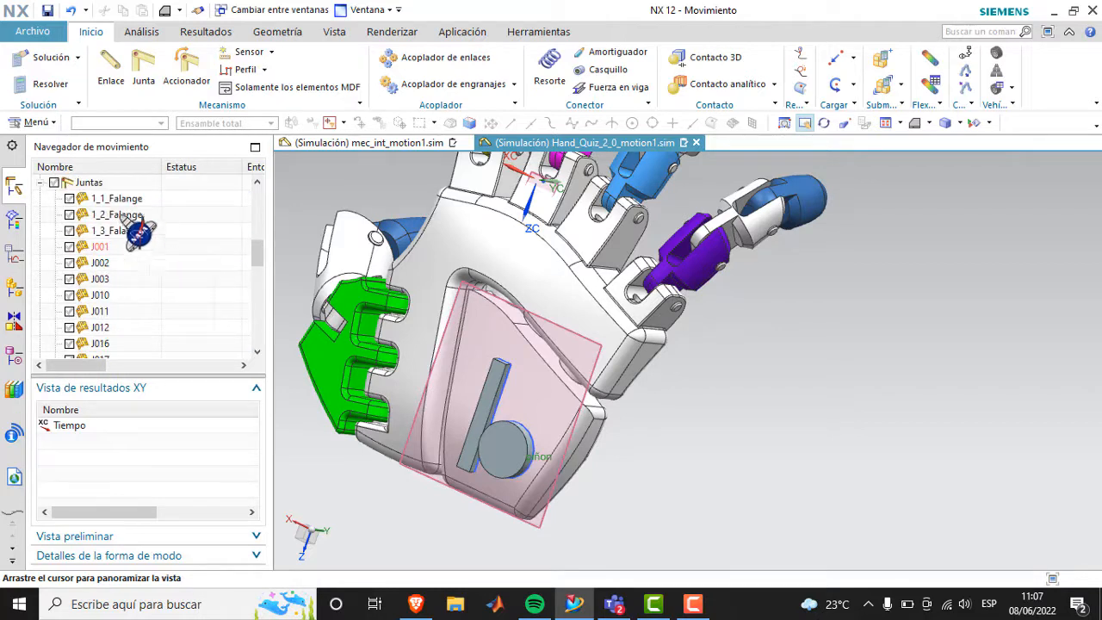
scroll(130, 237, down, 2)
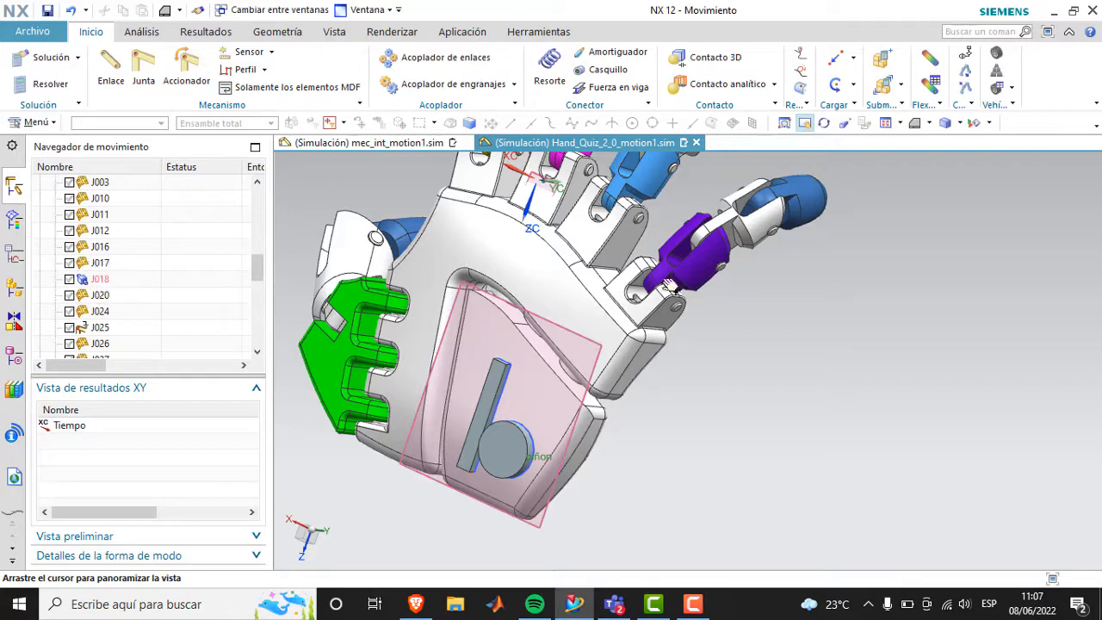
drag(782, 318, 830, 380)
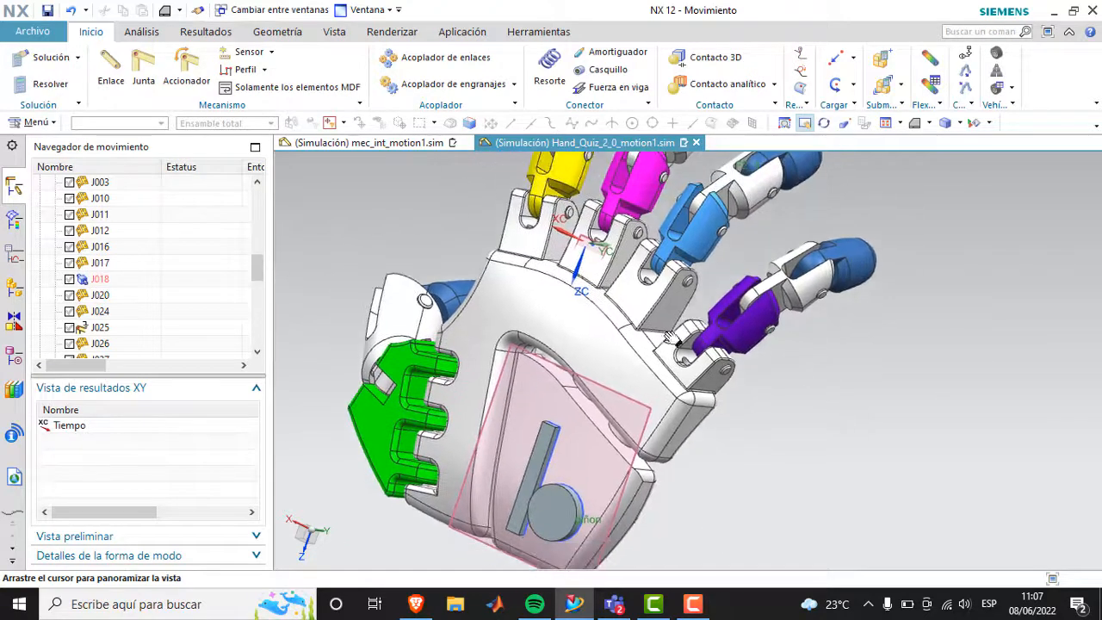
scroll(68, 232, down, 1)
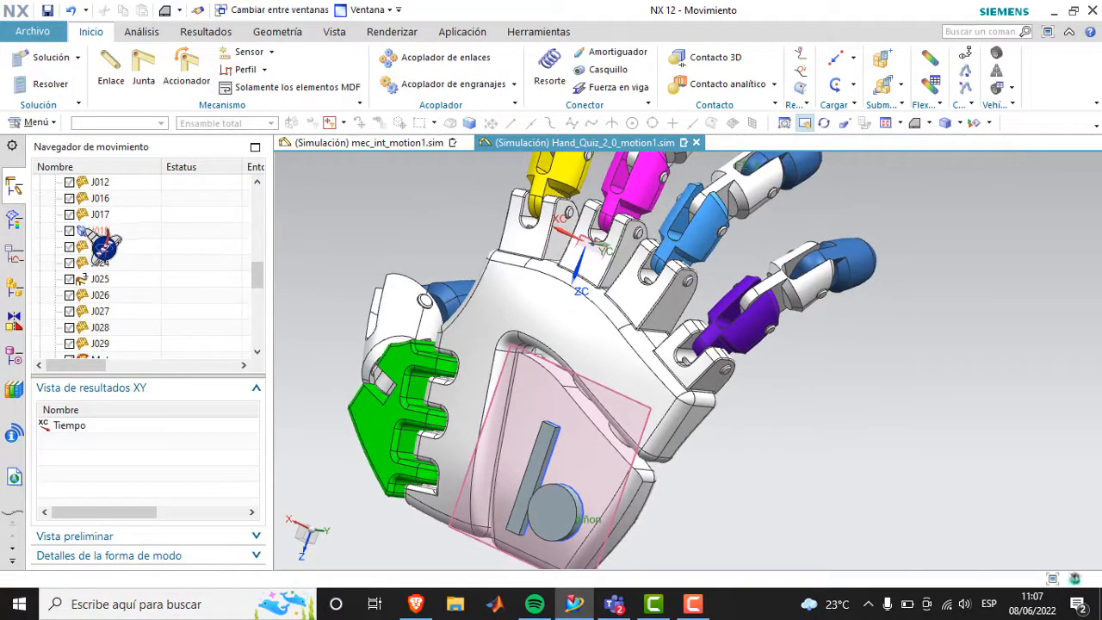
click(94, 231)
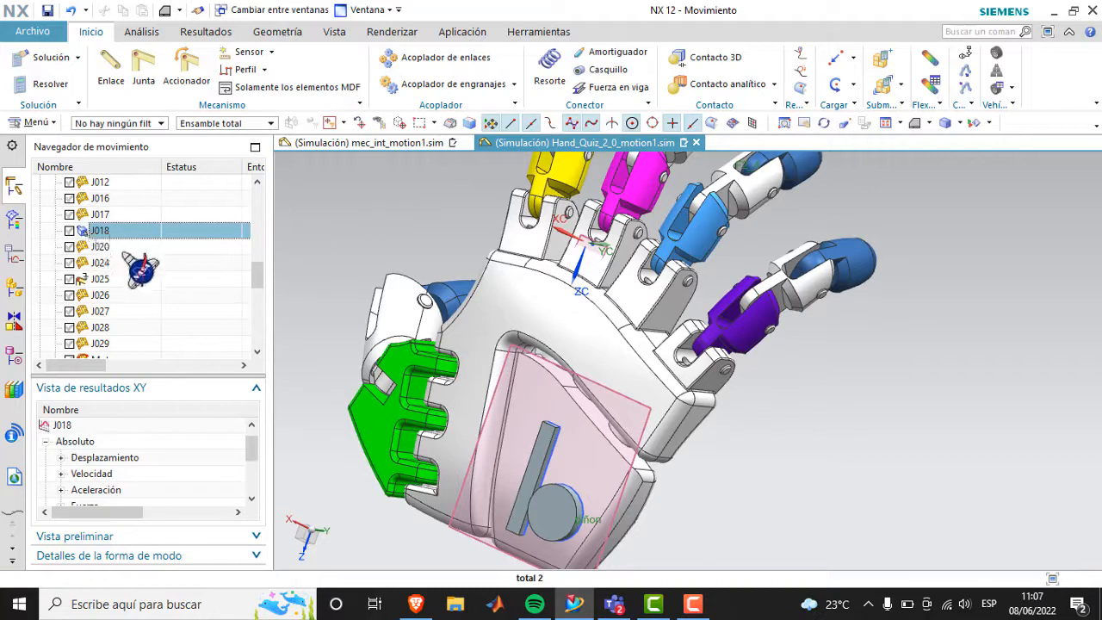
scroll(134, 258, down, 2)
scroll(142, 267, up, 3)
scroll(142, 272, up, 1)
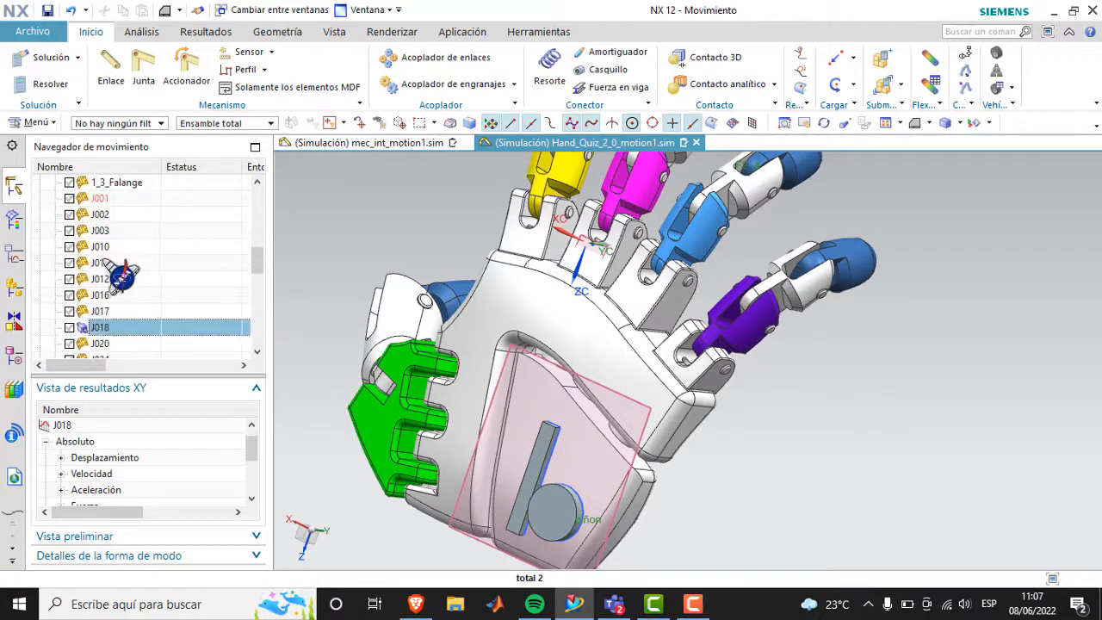
scroll(117, 258, down, 2)
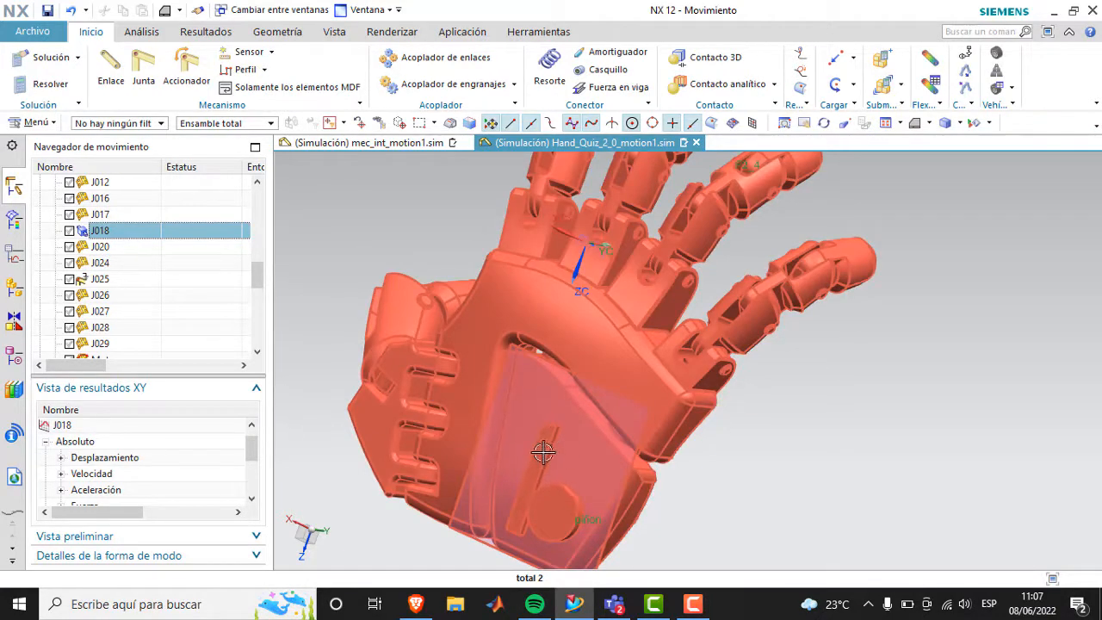
scroll(141, 306, down, 1)
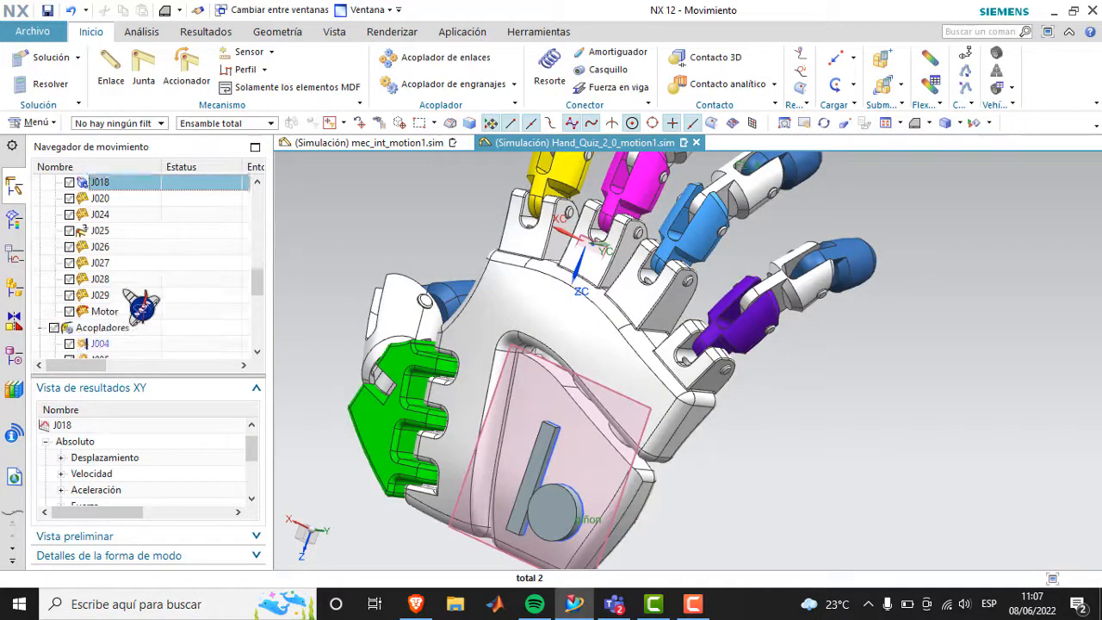
Step: Select the Motor joint and briefly show its symbol on the pinion before hiding it again
scroll(140, 305, down, 2)
click(104, 214)
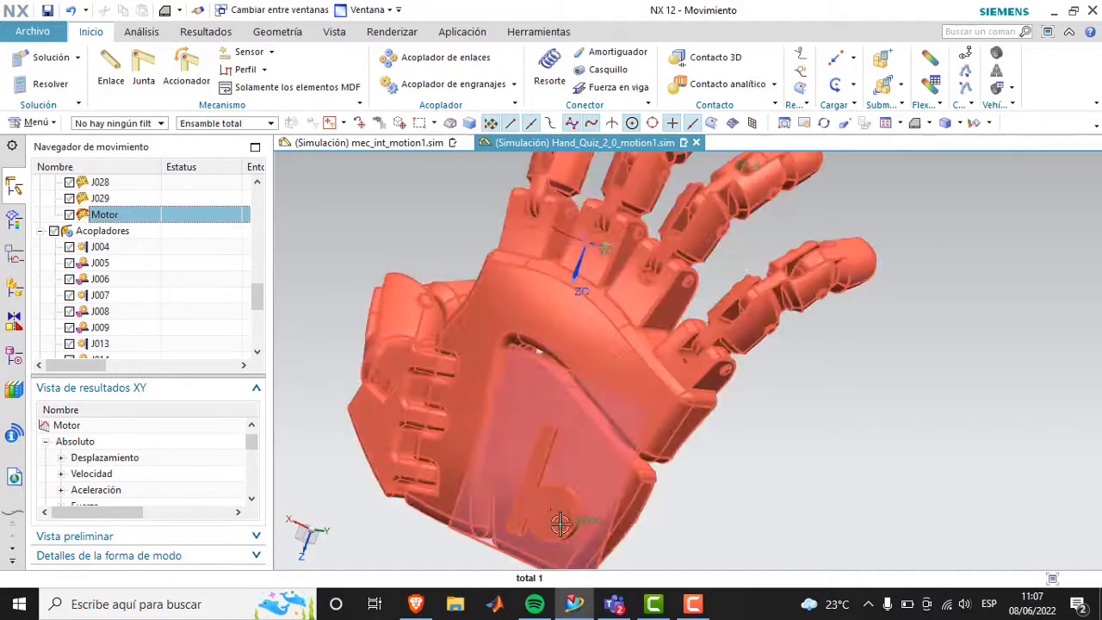
click(69, 214)
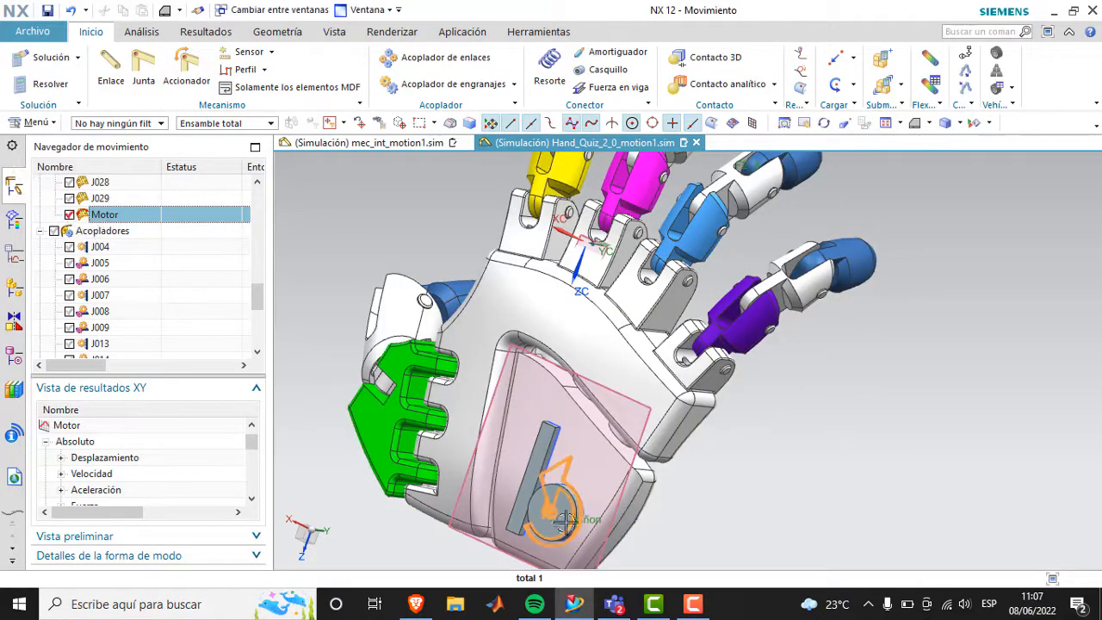
click(69, 216)
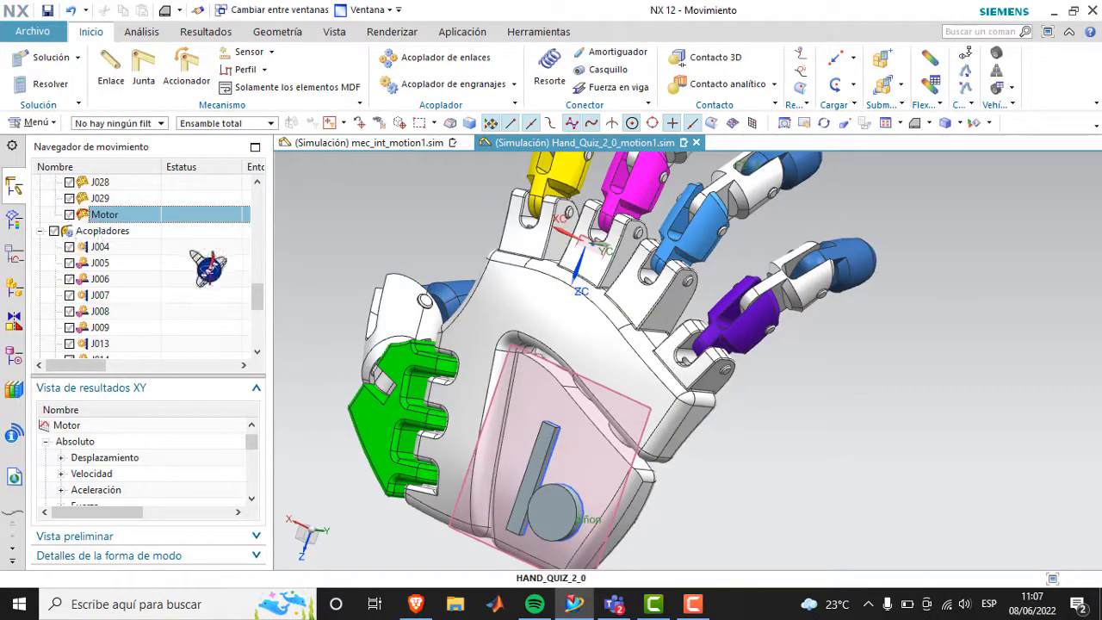
Step: Check the list of couplers and show the symbols of all of them on the hand
scroll(114, 223, down, 3)
scroll(118, 252, up, 2)
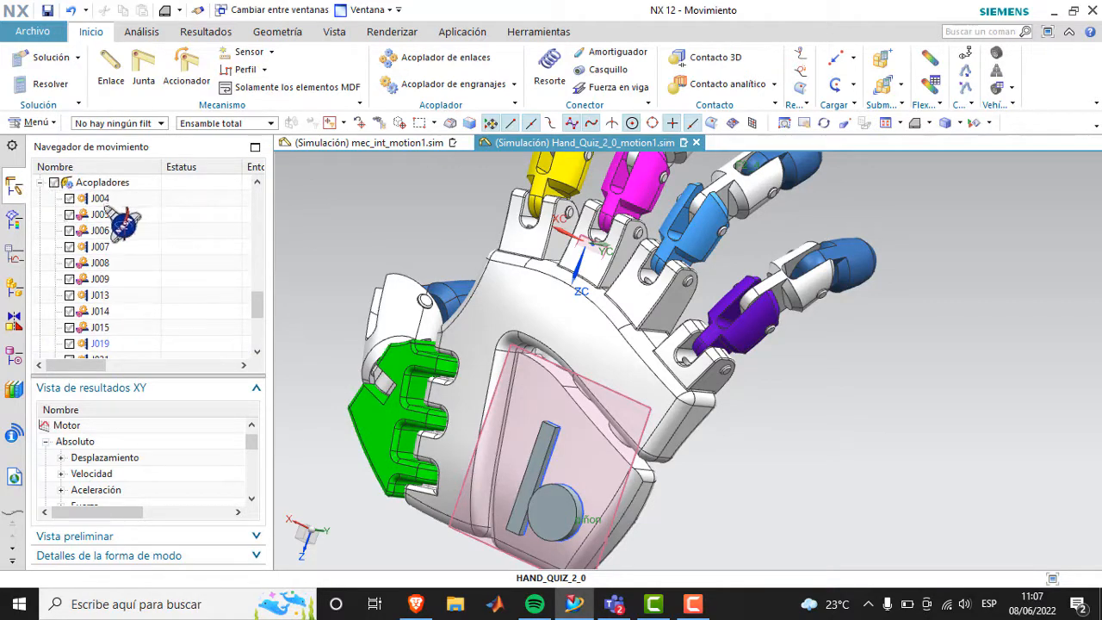
middle_drag(818, 405, 779, 262)
click(805, 123)
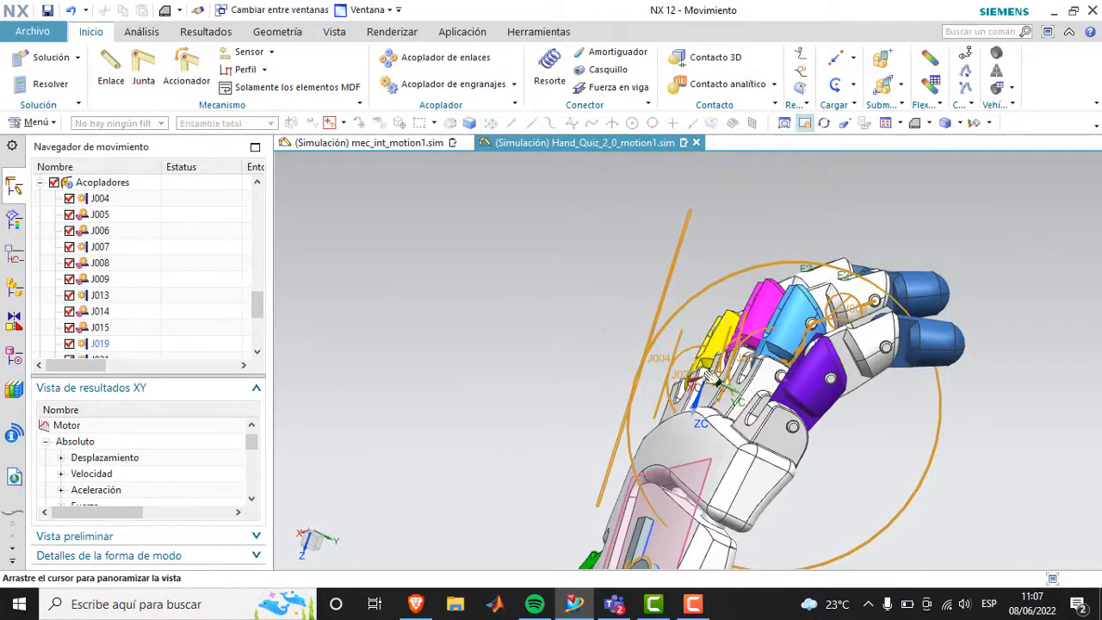
drag(712, 441, 710, 238)
drag(852, 370, 702, 423)
scroll(731, 382, down, 2)
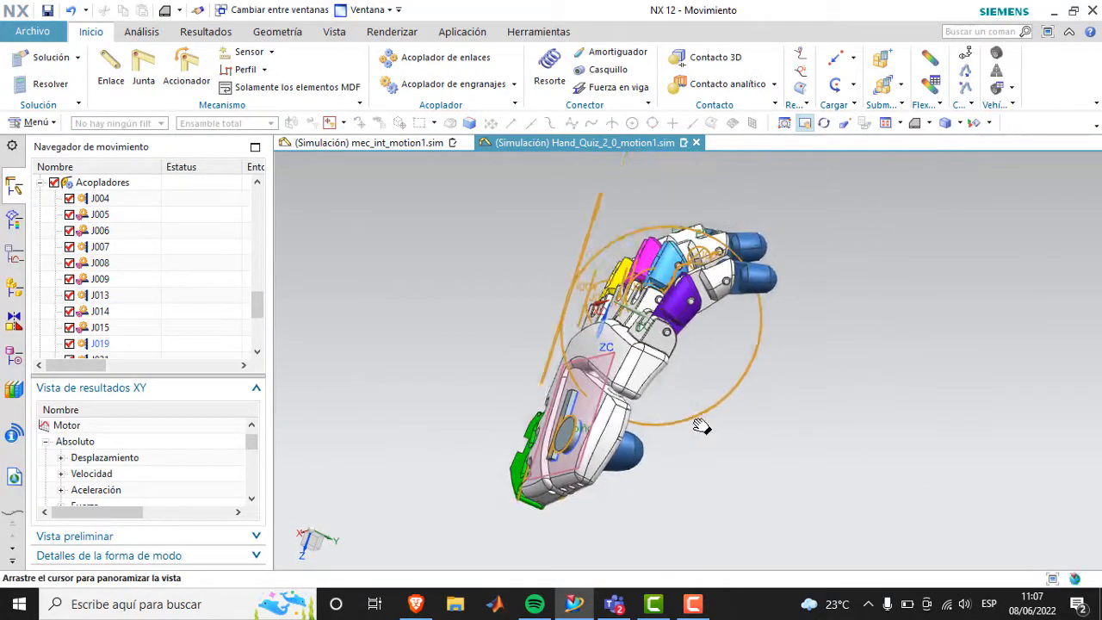
scroll(702, 423, up, 1)
key(Escape)
click(805, 124)
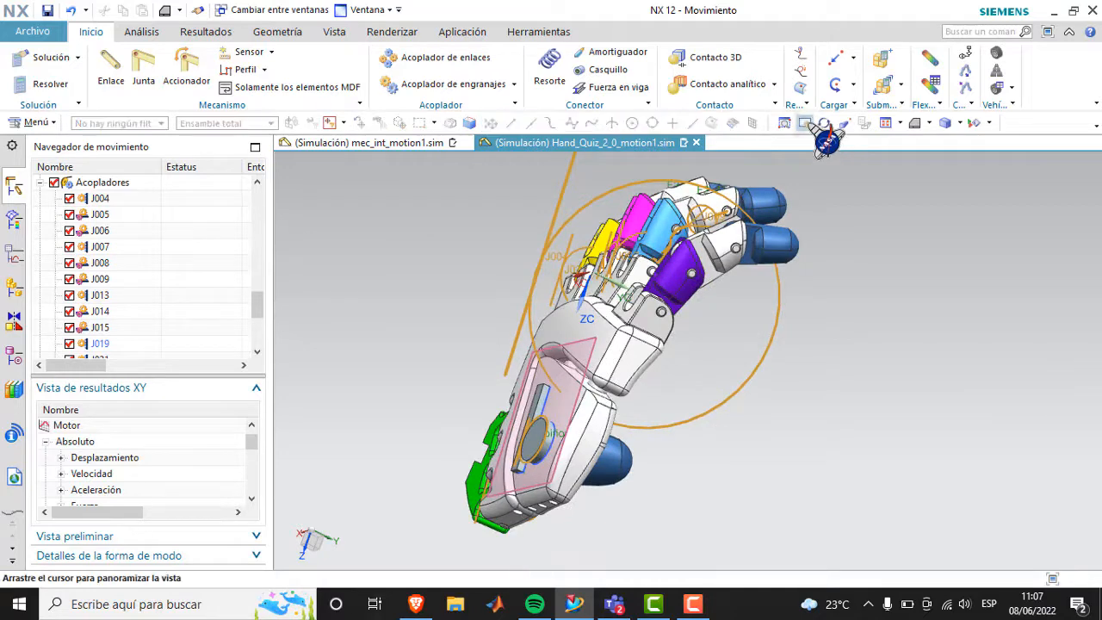
Step: Open the J004 rack and pinion coupler, review its two joints, contact point and ratio, and accept it
click(78, 198)
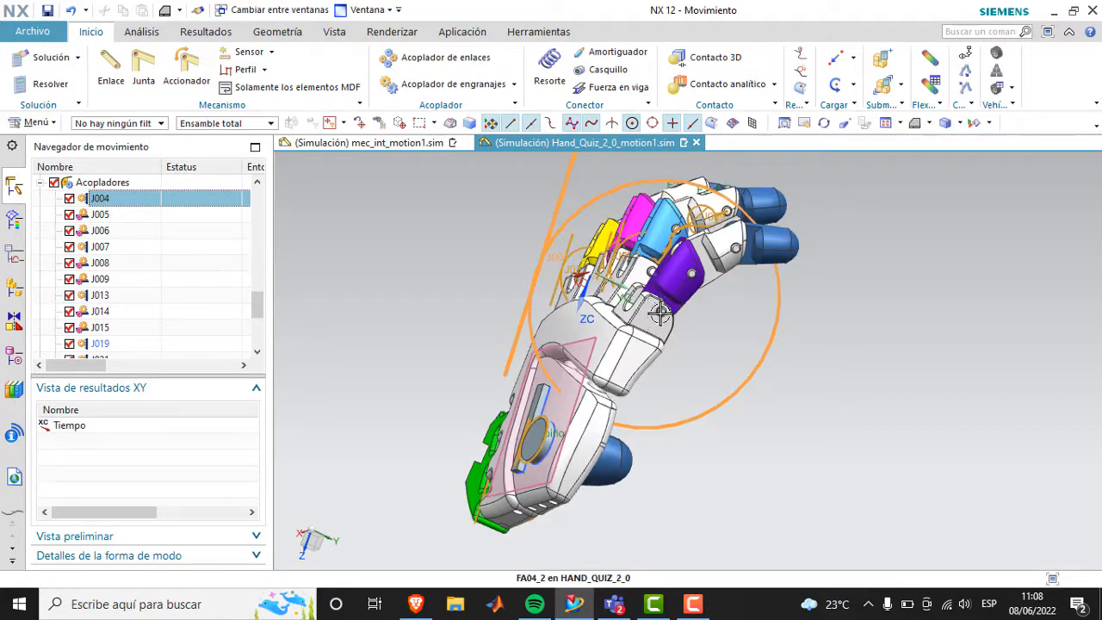
double_click(100, 199)
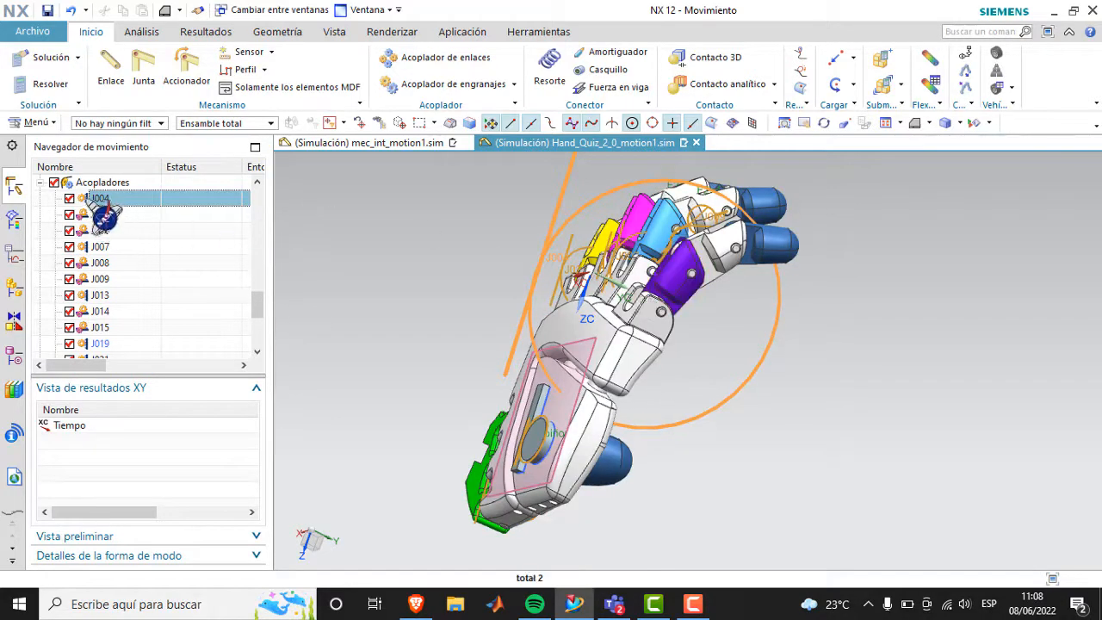
drag(365, 40, 277, 86)
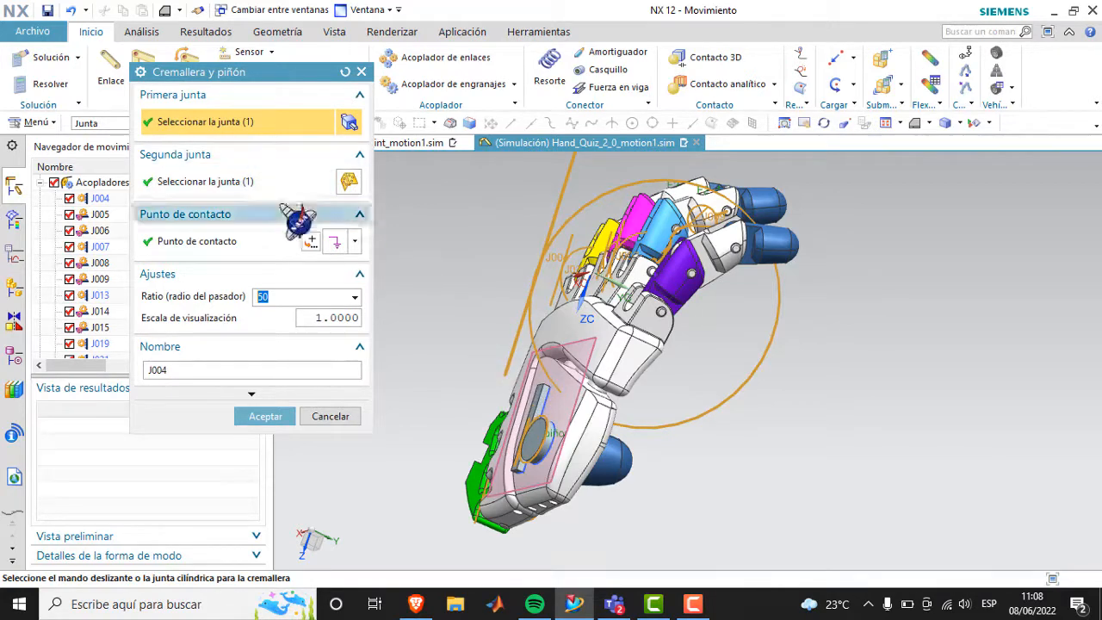
click(259, 188)
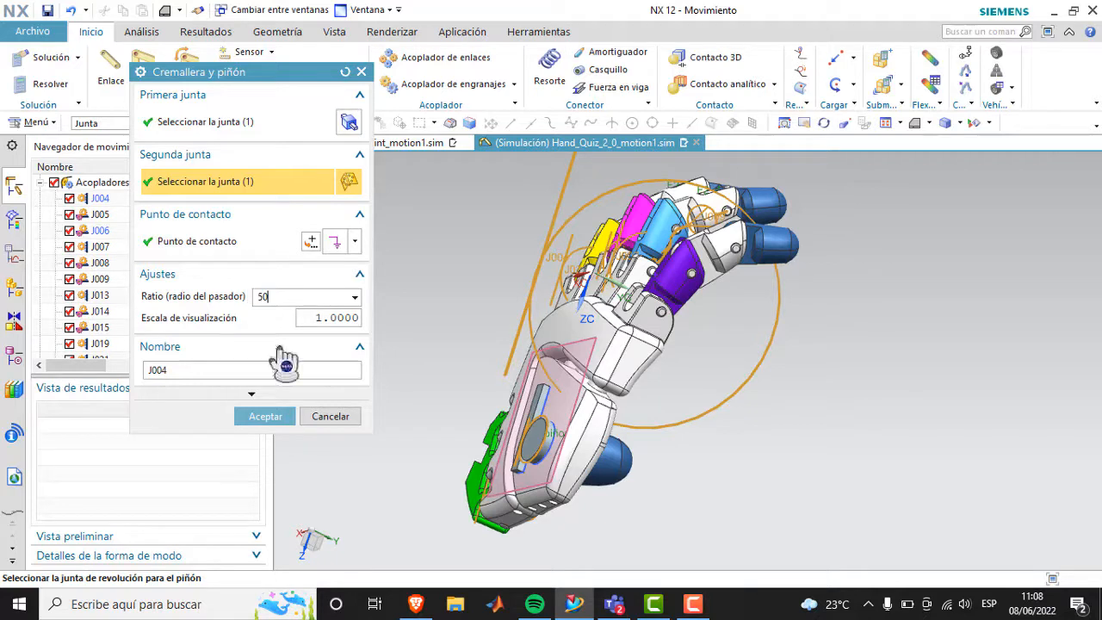
click(266, 416)
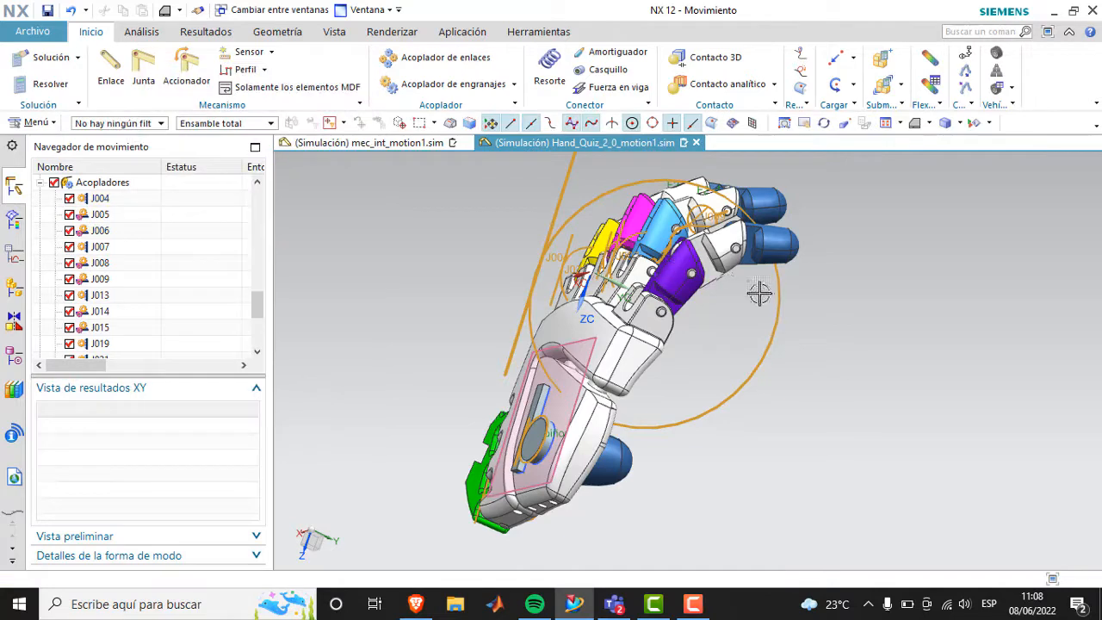
Step: Open the two-joint coupler J005, examine its first and second joints with their scales, and close it
middle_drag(742, 318, 731, 315)
click(806, 123)
drag(826, 258, 844, 301)
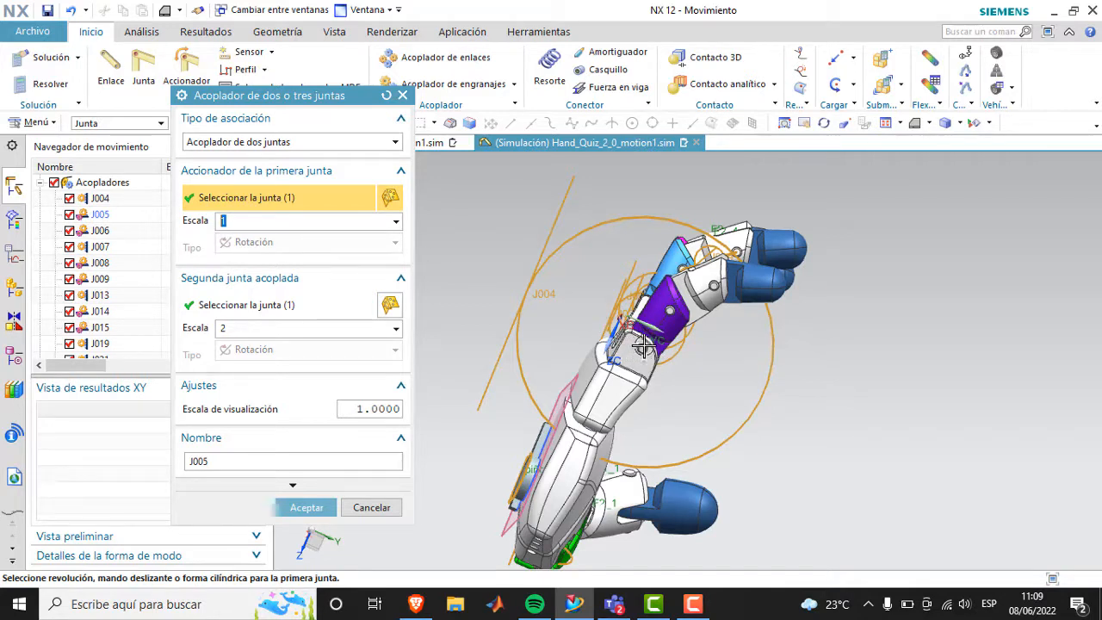
click(239, 304)
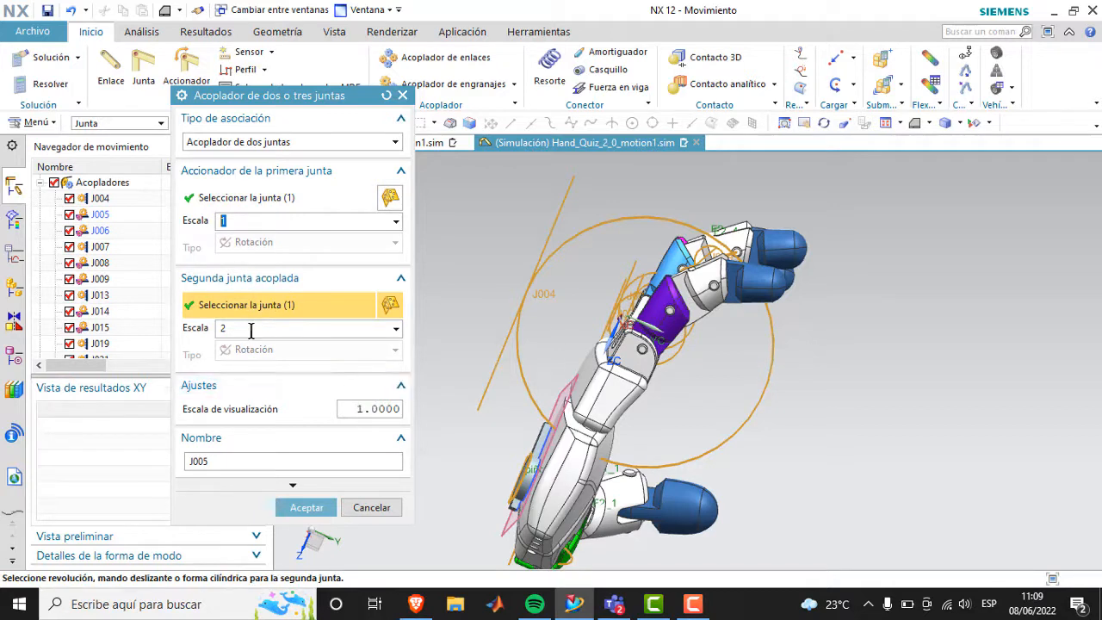
click(403, 96)
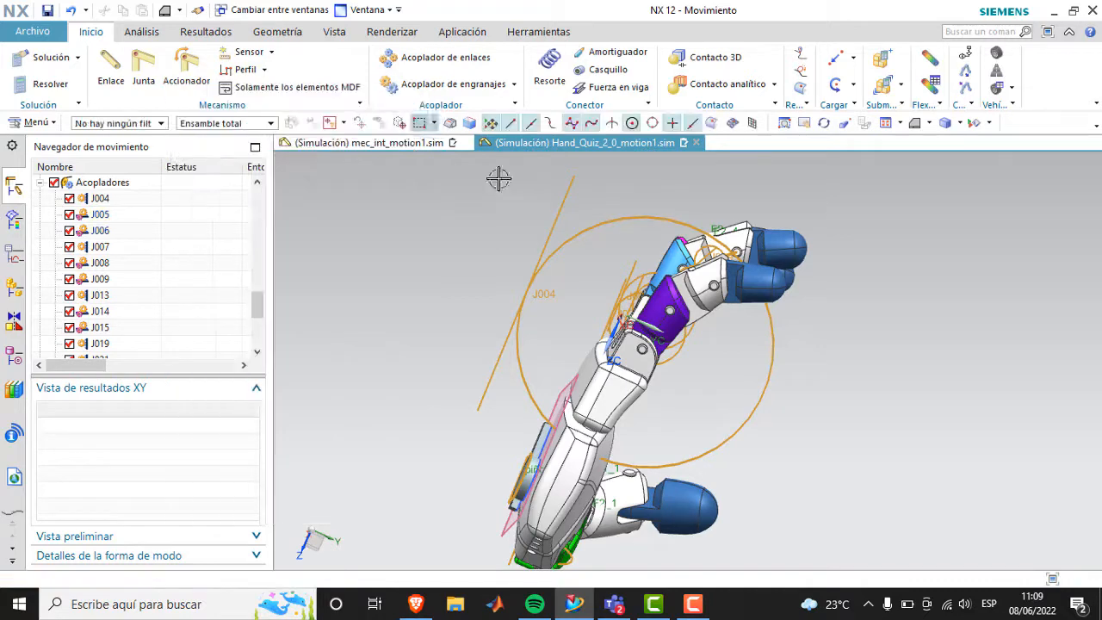
Step: Open the two-joint coupler J006, check its coupled joints and scales, and accept it
middle_drag(862, 277, 844, 300)
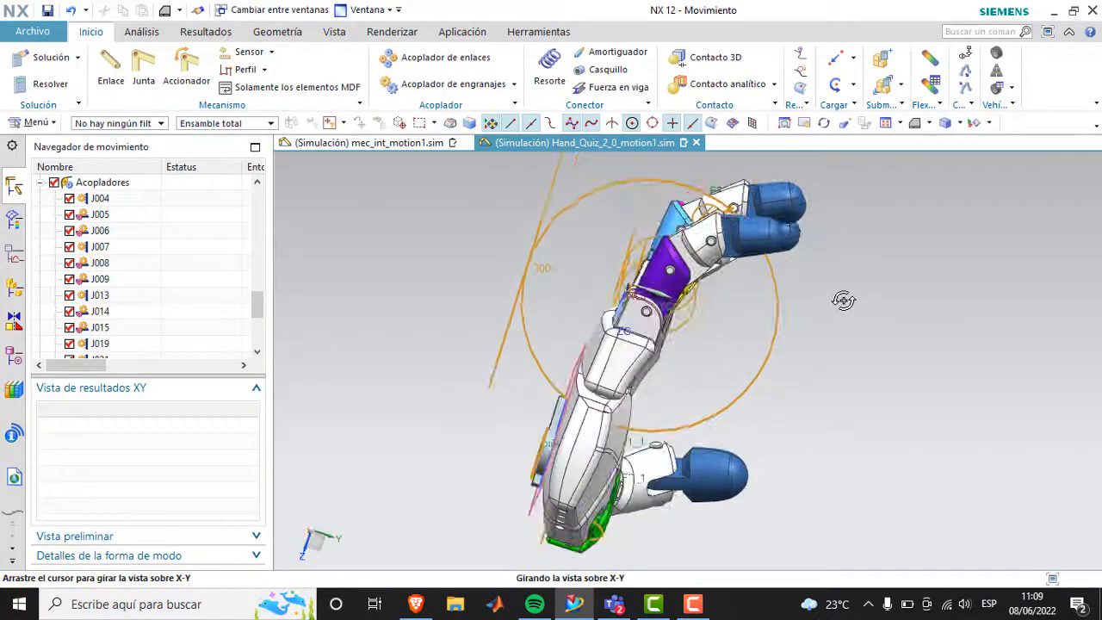
double_click(100, 231)
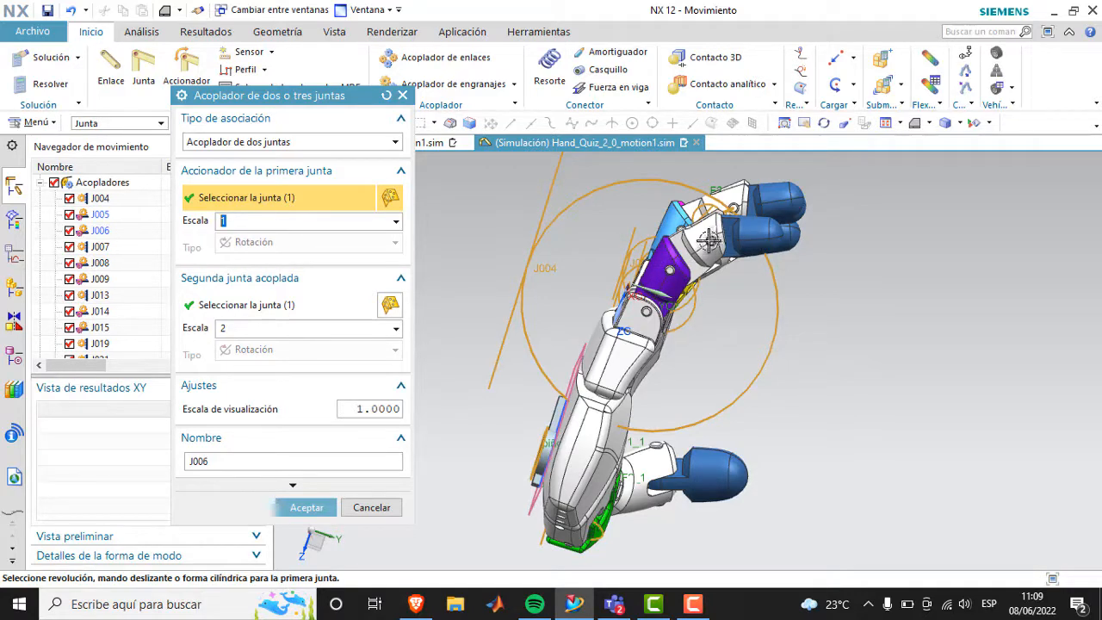
click(303, 507)
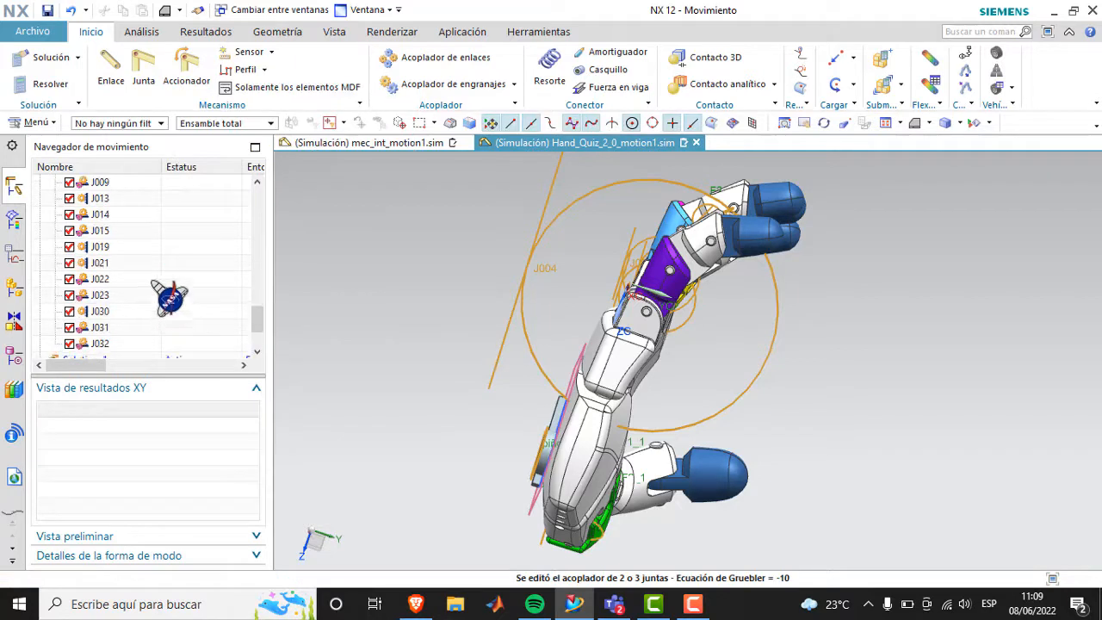
Step: Highlight the couplers J004, J005, J006, J007, J008, J009, J013, J014 and J015 one after another
scroll(110, 226, up, 3)
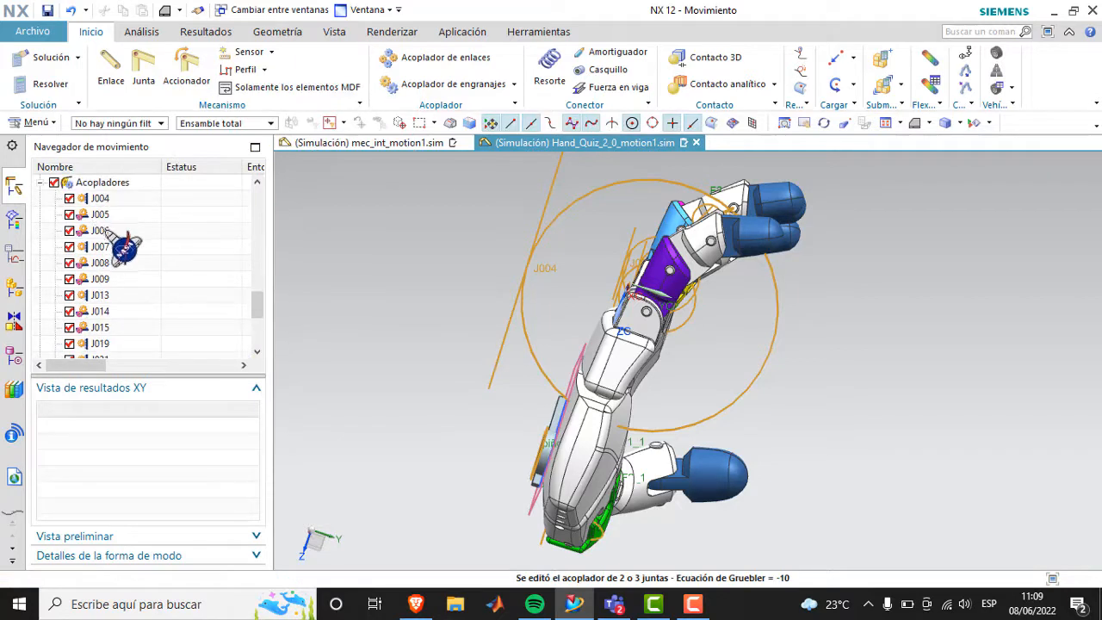
click(91, 200)
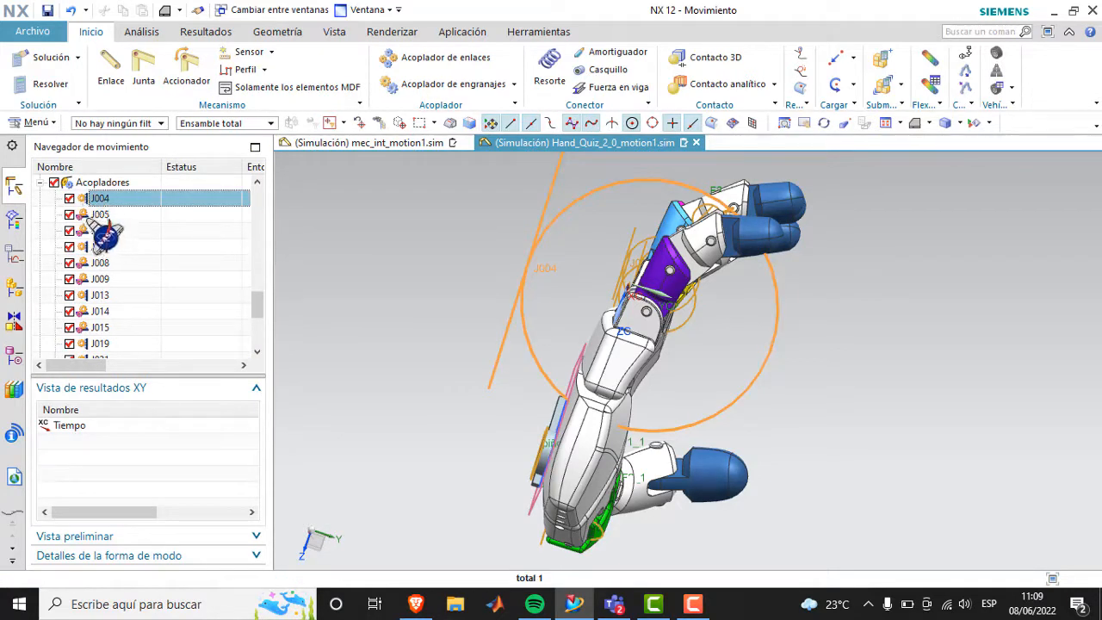
click(95, 215)
click(95, 231)
click(95, 247)
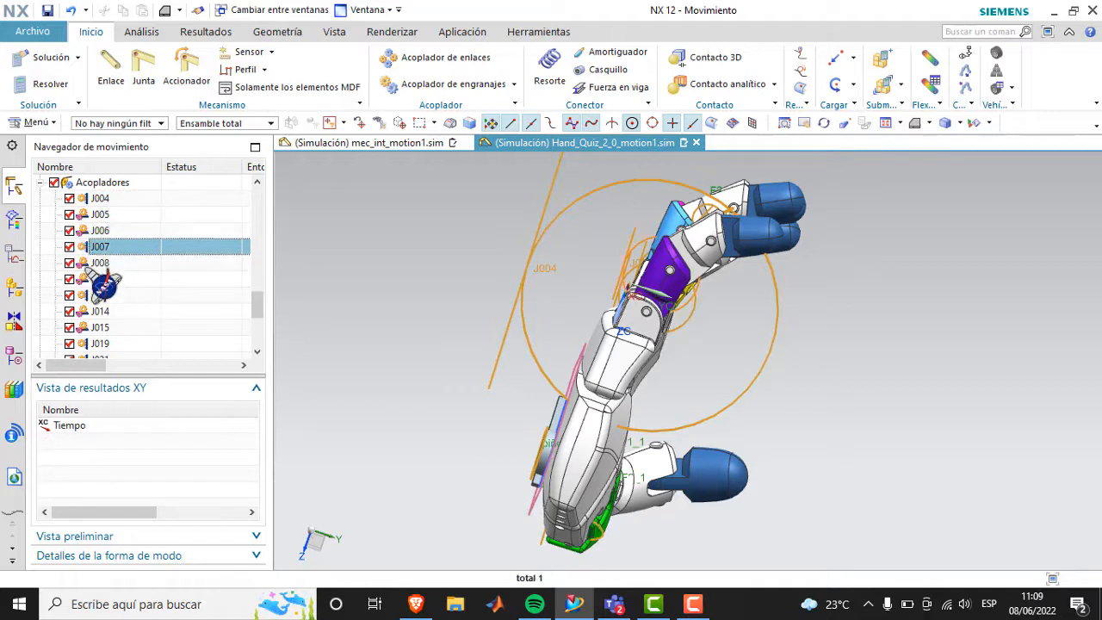
click(88, 265)
click(89, 278)
scroll(89, 276, down, 1)
click(90, 249)
click(91, 265)
click(92, 279)
Step: Highlight the couplers J032 and J030 at the end of the list, and return to the rack and pinion couplers J004 and J007
scroll(93, 271, down, 2)
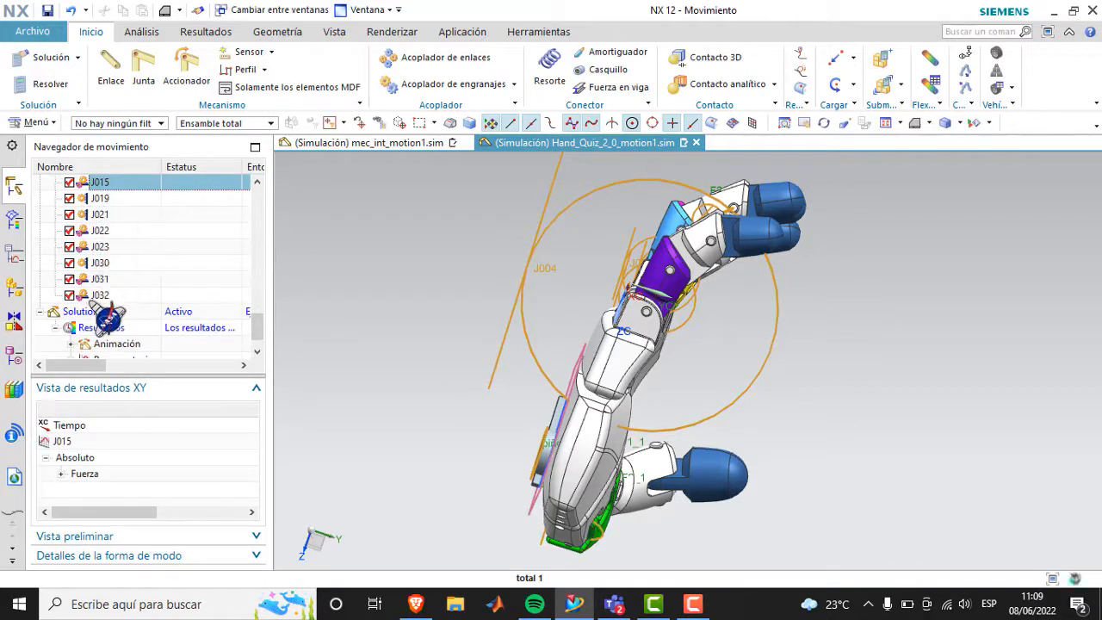
click(100, 295)
click(98, 263)
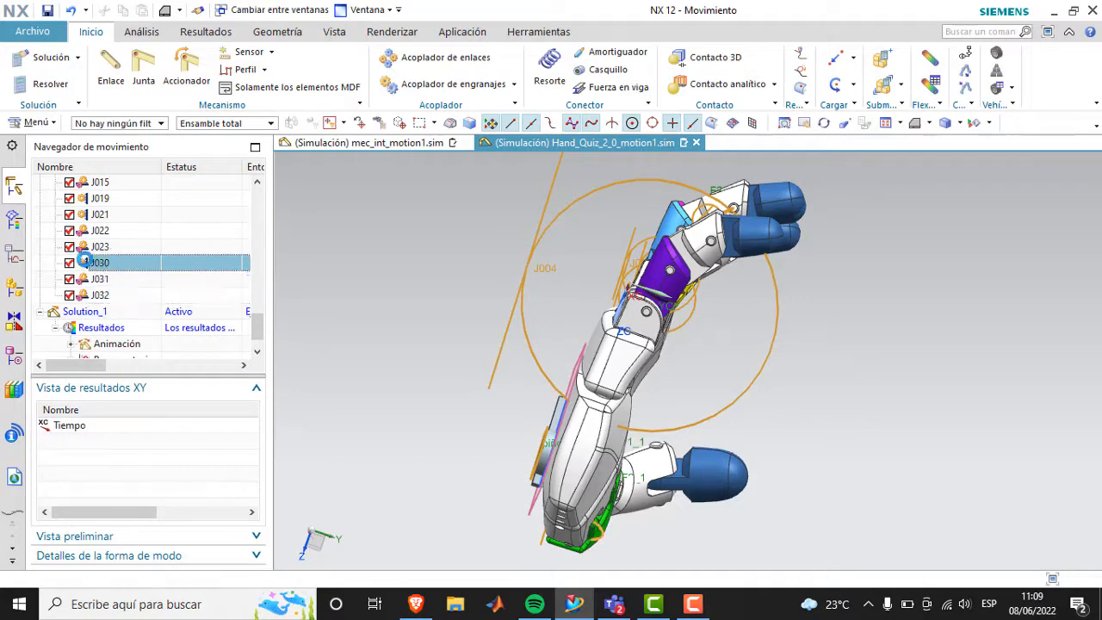
scroll(112, 293, up, 1)
scroll(104, 278, up, 2)
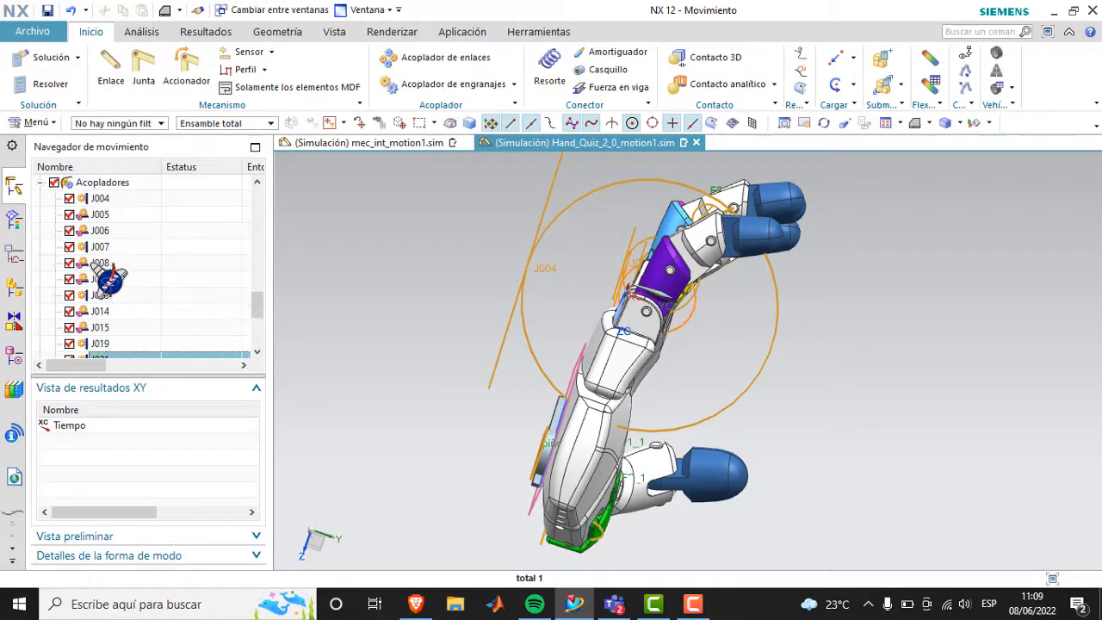
click(90, 202)
click(96, 247)
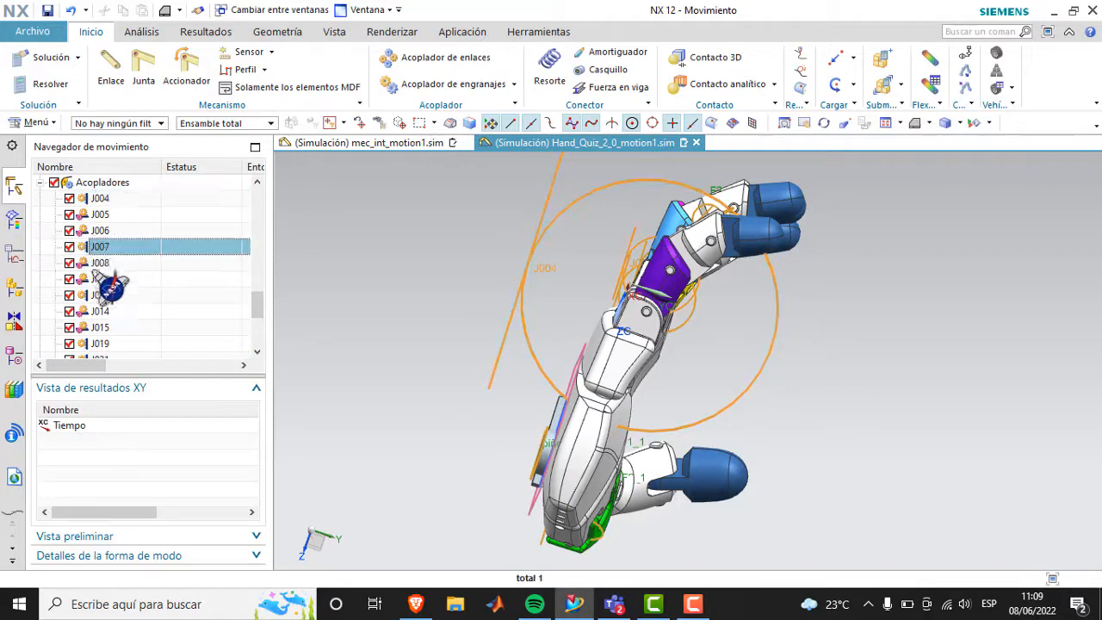
Step: Highlight the rack and pinion couplers J013 and J021, and examine the palm mechanism and the end of the motion tree
click(91, 295)
scroll(90, 302, down, 2)
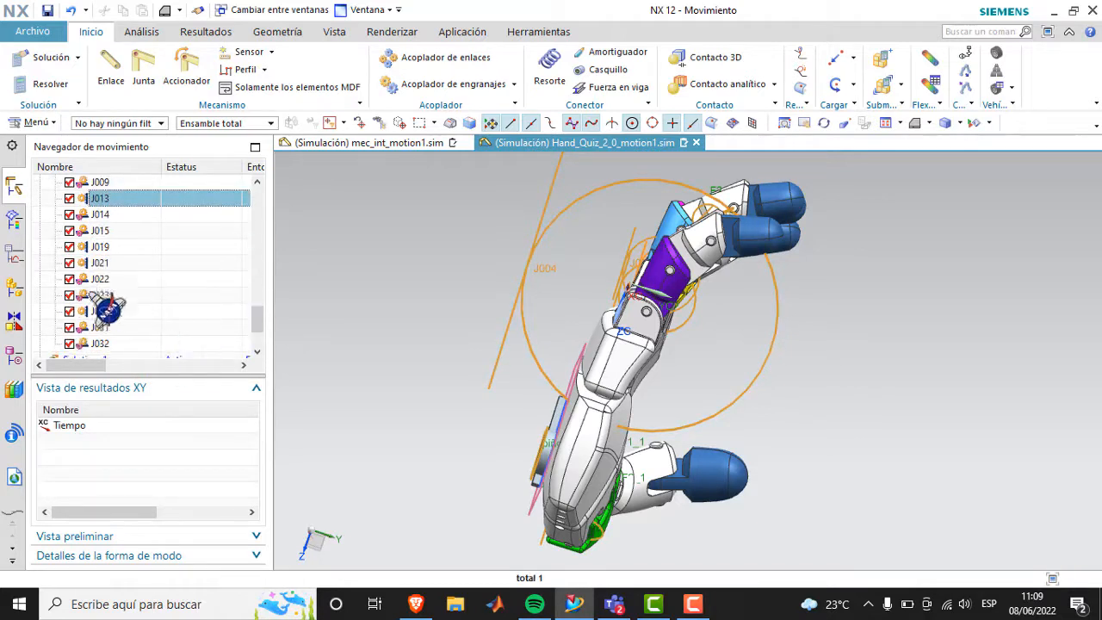
click(99, 262)
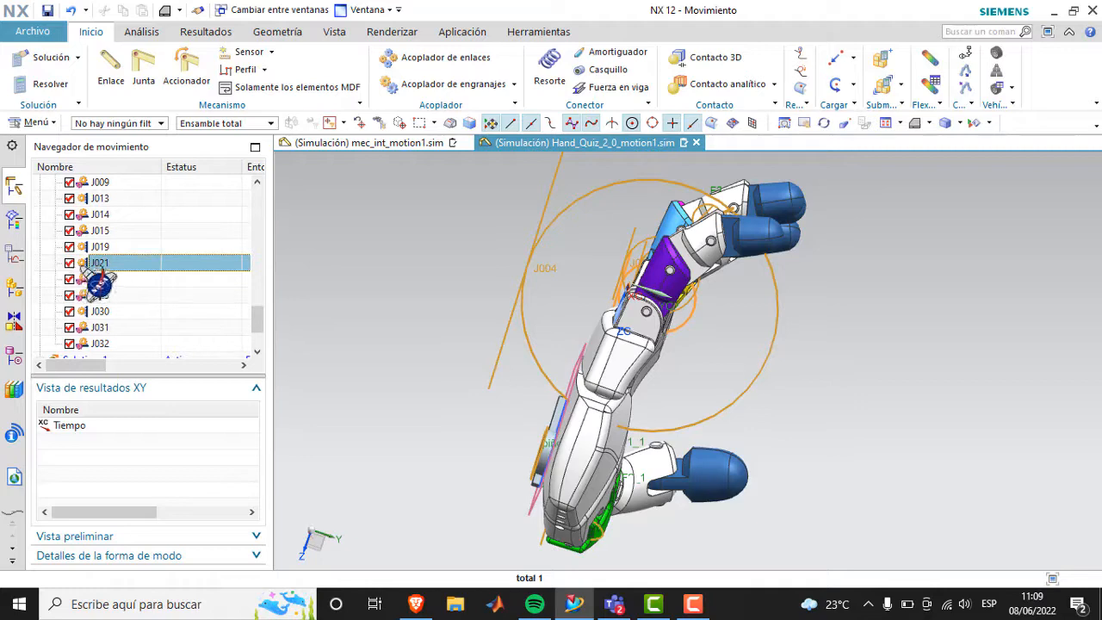
middle_drag(532, 340, 525, 415)
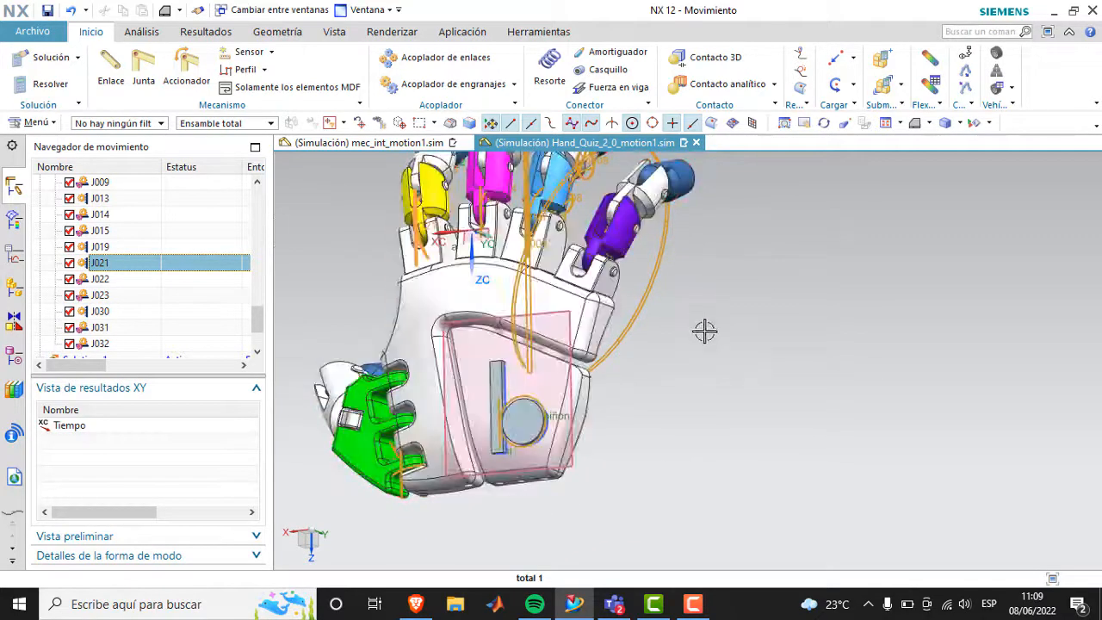
scroll(73, 289, down, 2)
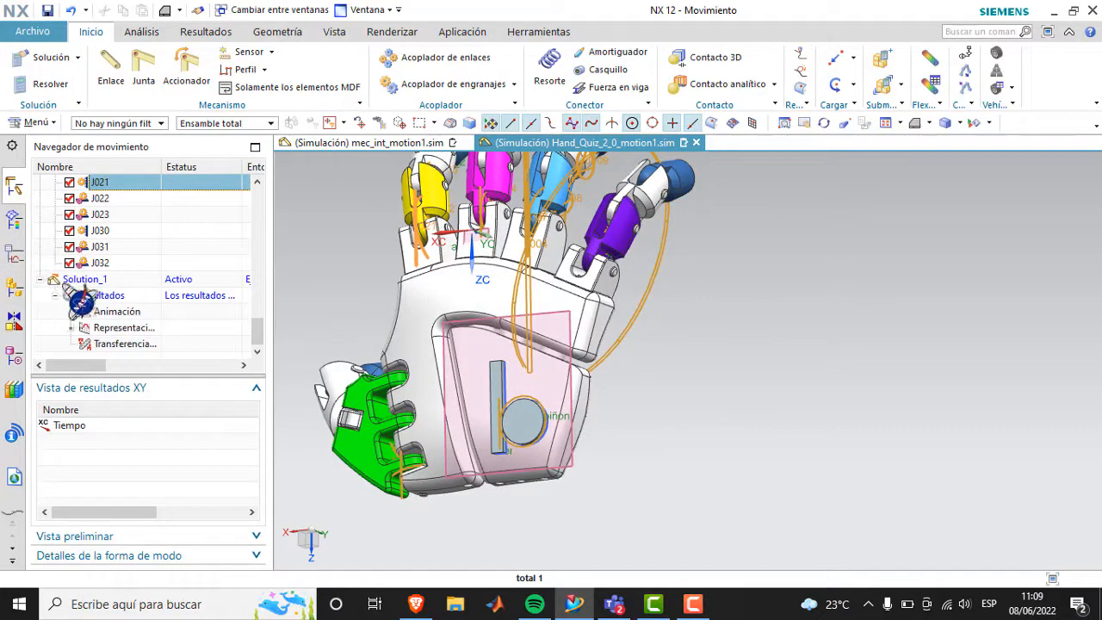
click(150, 37)
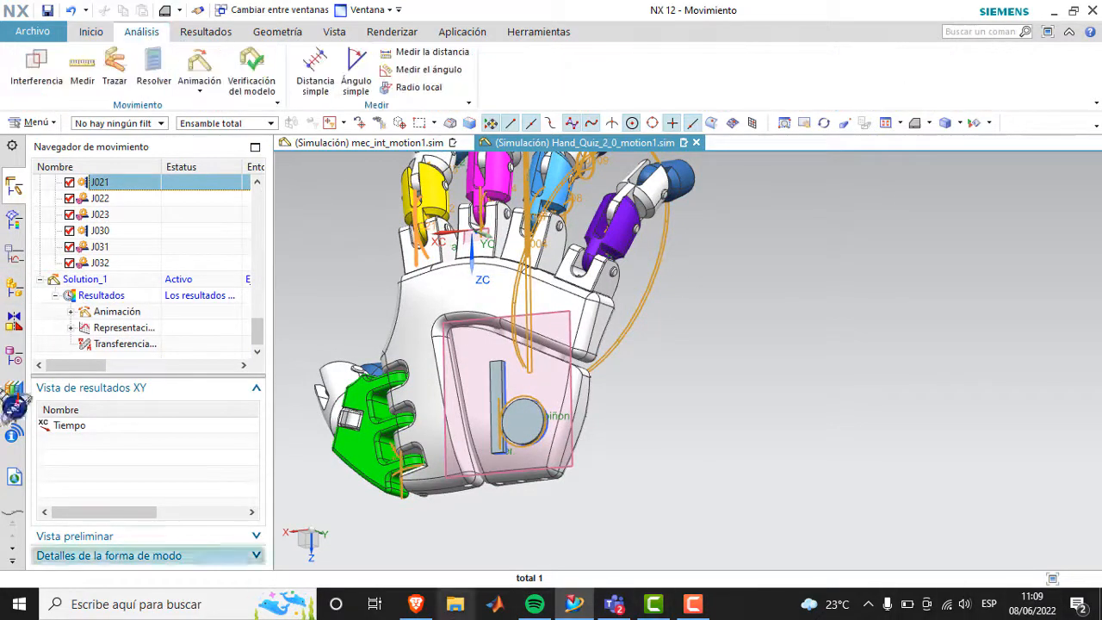
click(91, 32)
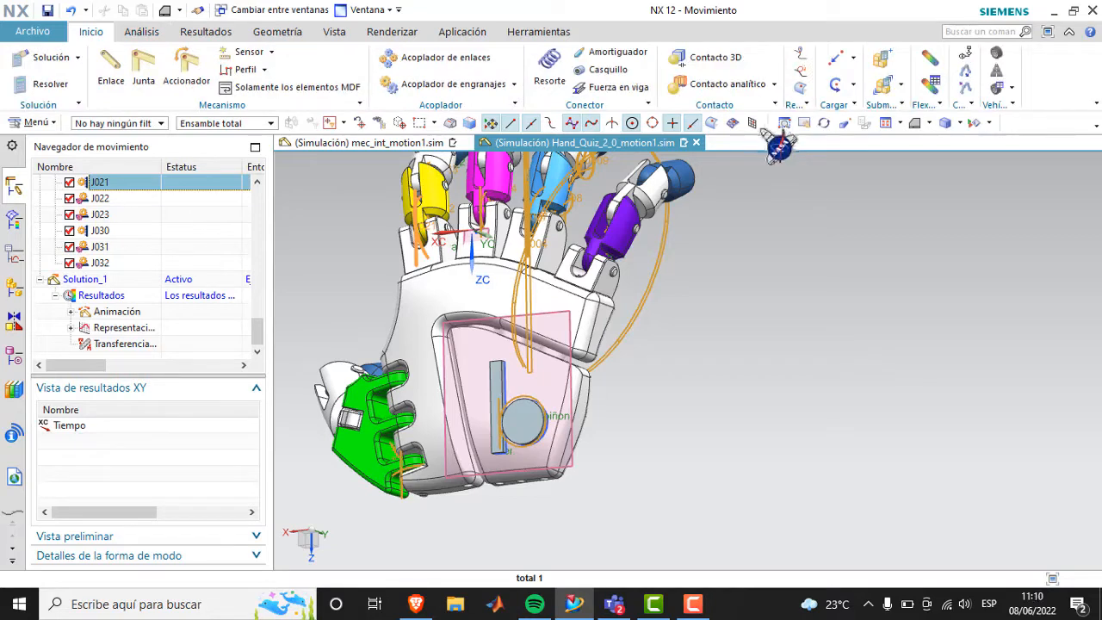
click(804, 123)
drag(818, 293, 898, 368)
click(825, 123)
drag(864, 294, 800, 297)
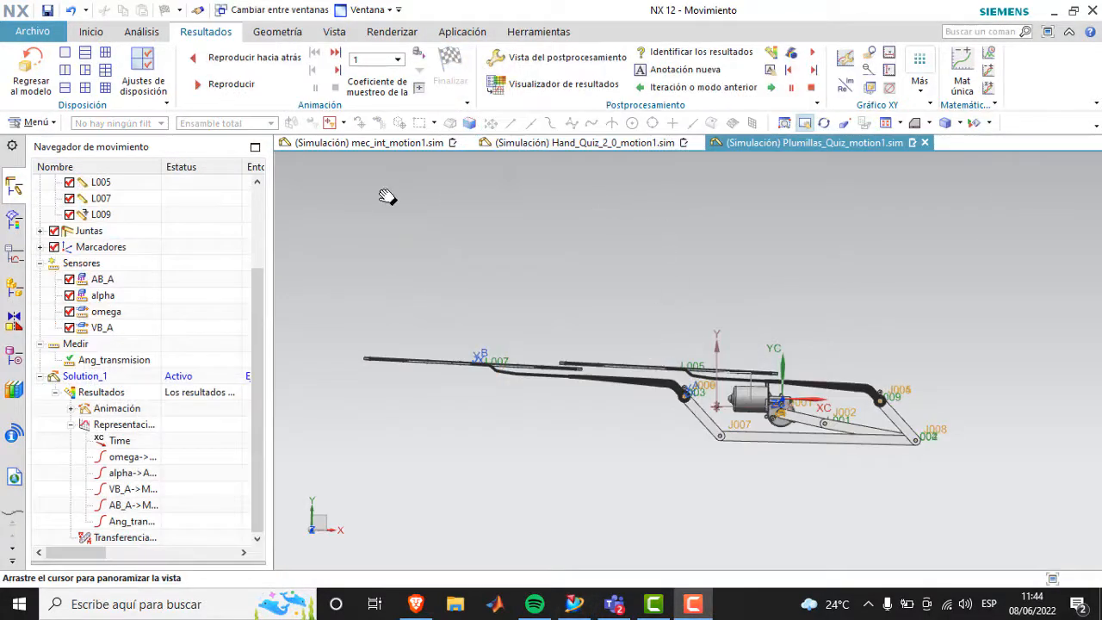
Step: Play the wiper animation in the Plumillas_Quiz_motion1 simulation, keeping both arms in view, and finish it
drag(611, 311, 597, 299)
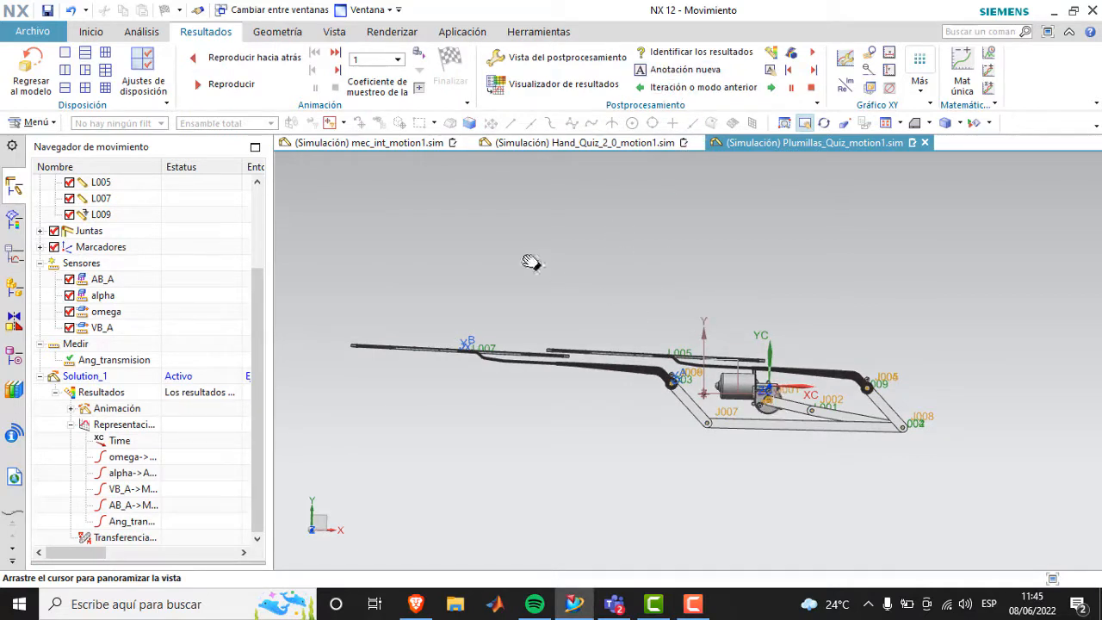
click(231, 84)
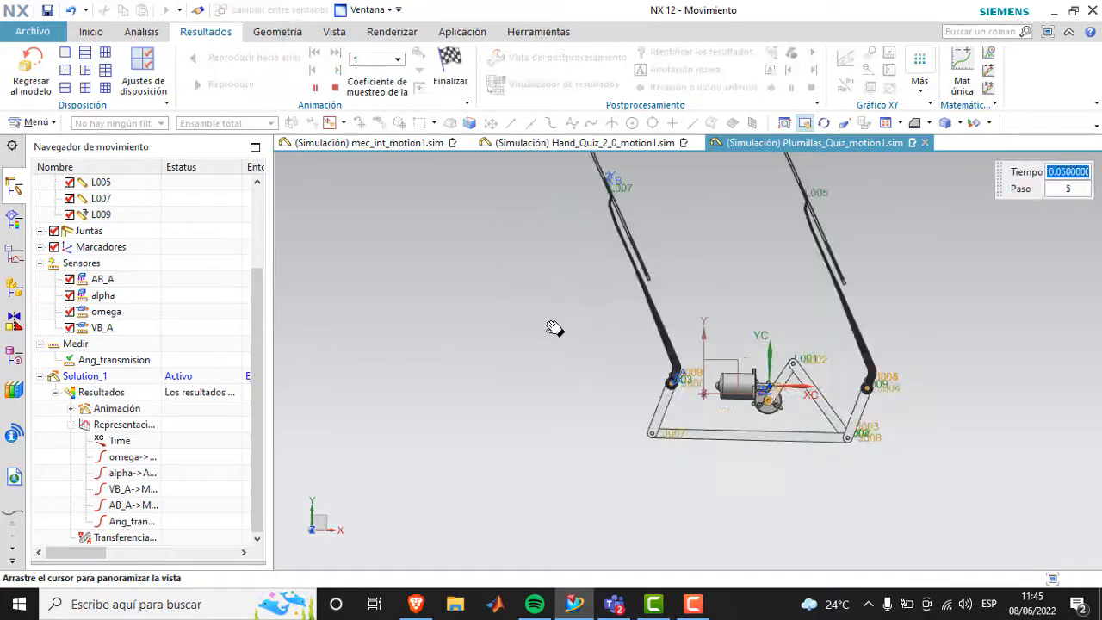
drag(661, 332, 550, 401)
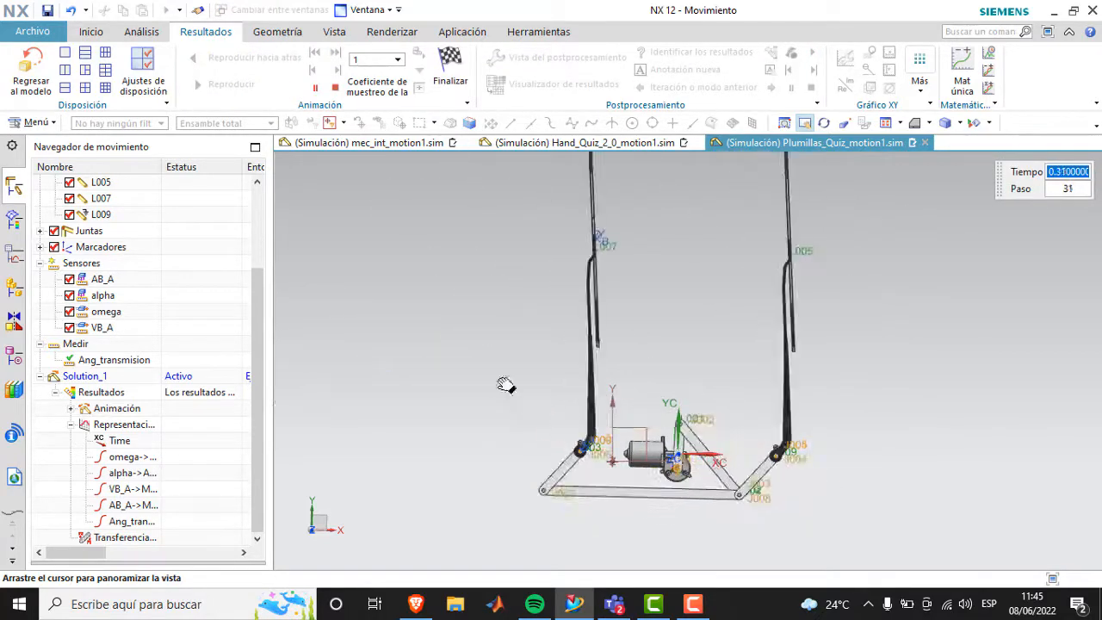
drag(502, 371, 554, 389)
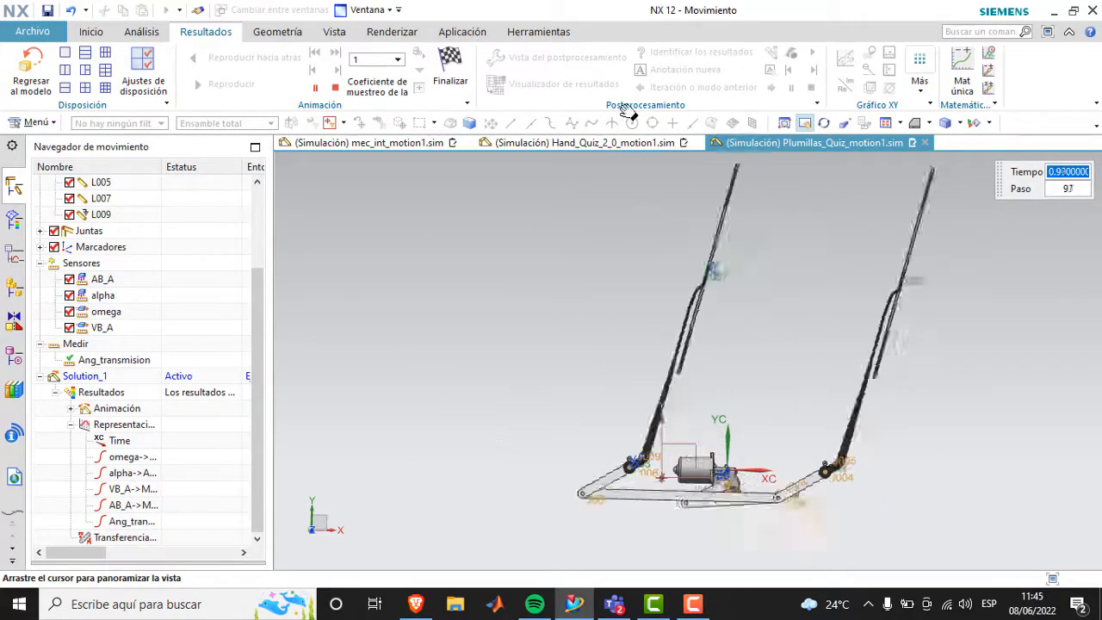
click(450, 70)
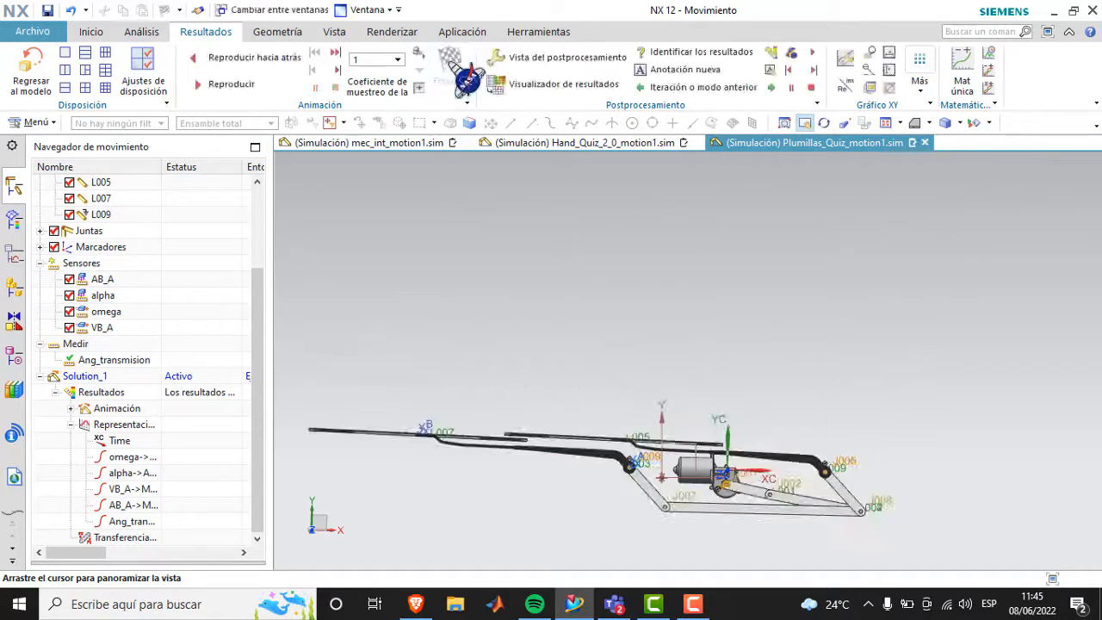
Step: Examine the wiper linkage and its list of links, hiding link L004 and showing it again to identify it
drag(674, 431, 785, 322)
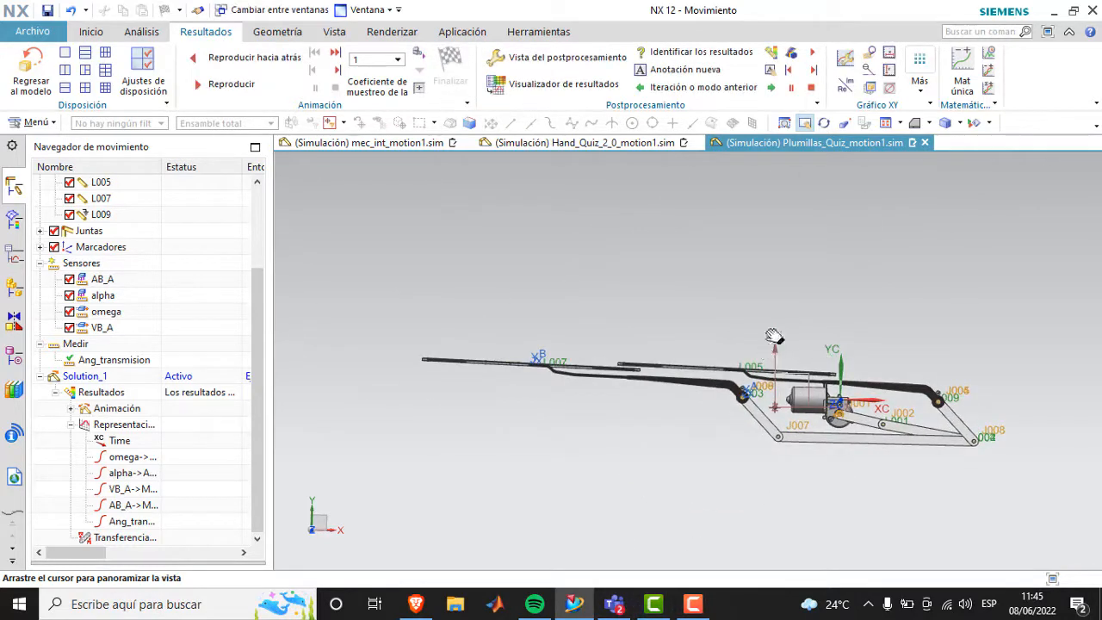
drag(685, 306, 640, 305)
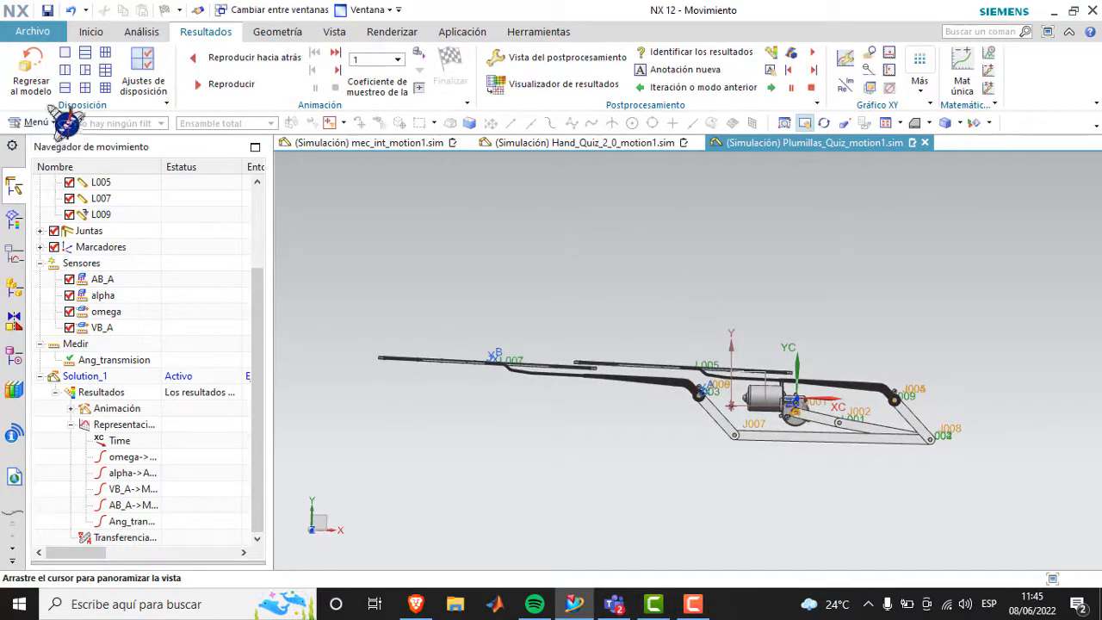
scroll(765, 338, up, 3)
drag(802, 387, 839, 290)
scroll(837, 288, down, 2)
drag(843, 442, 809, 468)
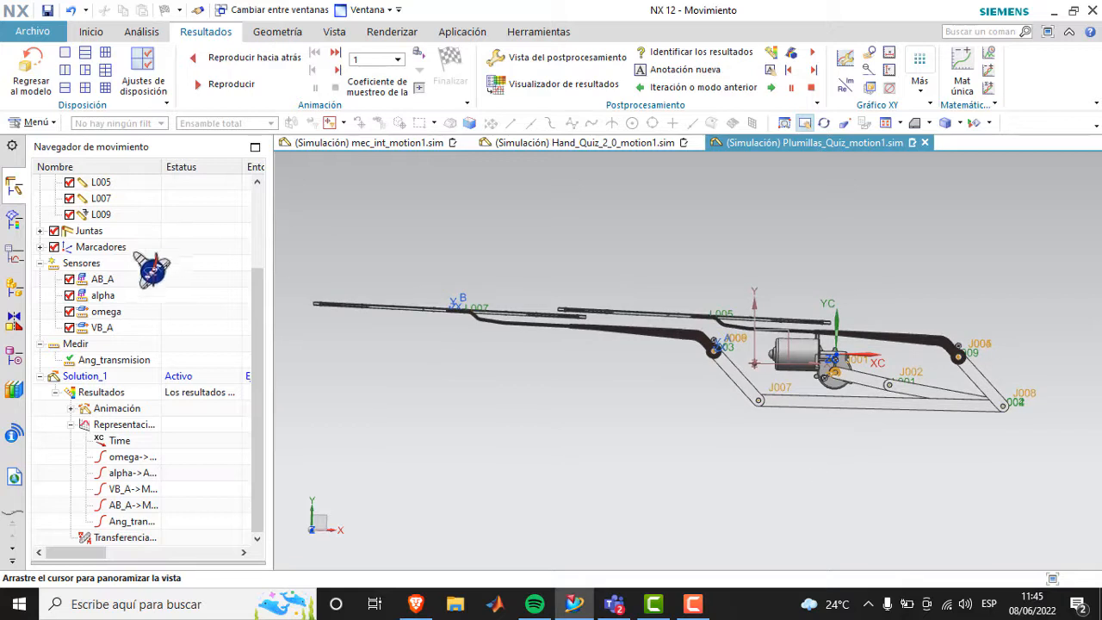
scroll(159, 263, up, 3)
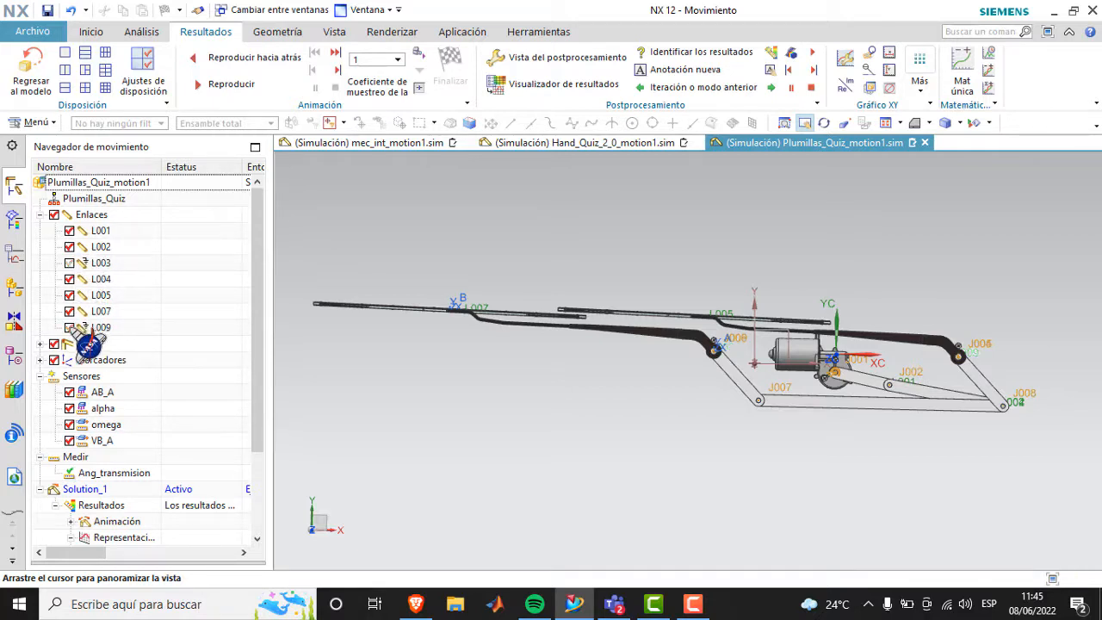
scroll(742, 360, up, 4)
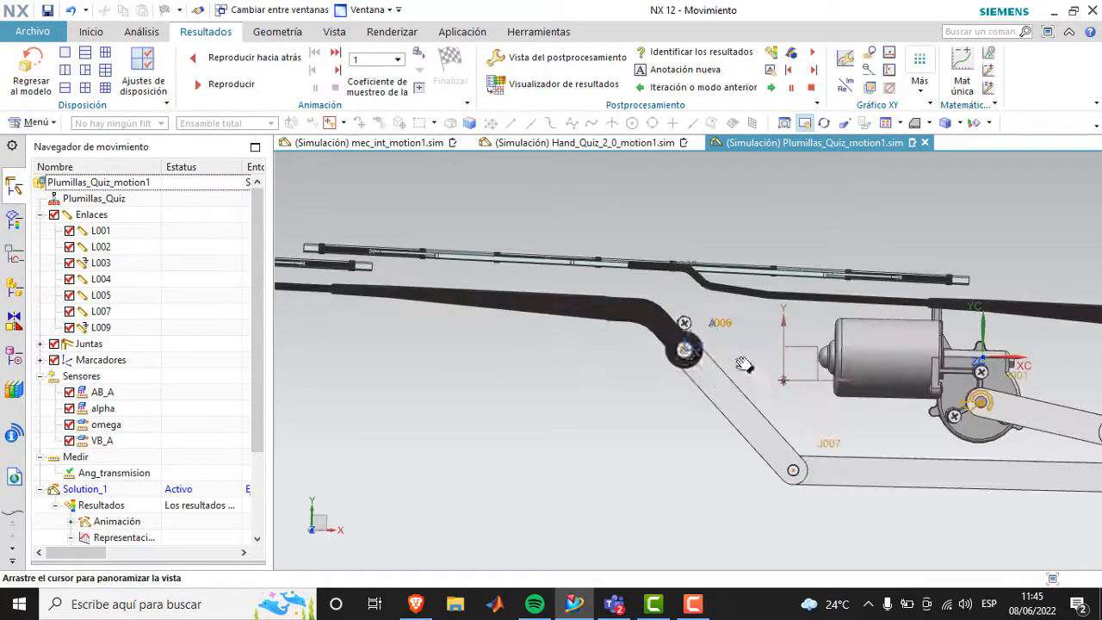
scroll(686, 353, down, 3)
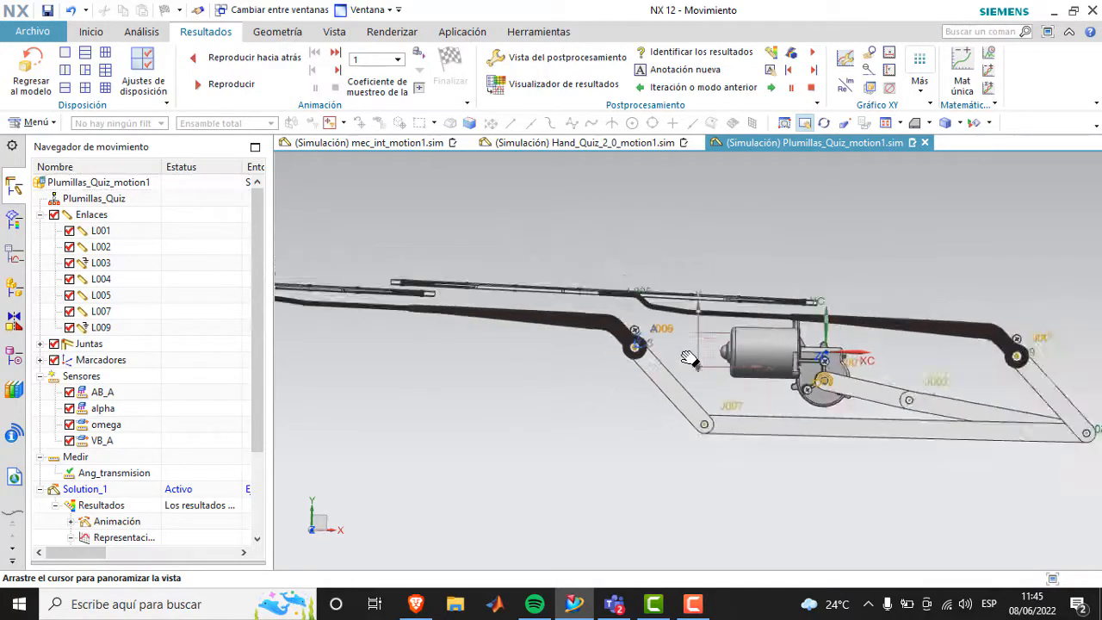
click(69, 280)
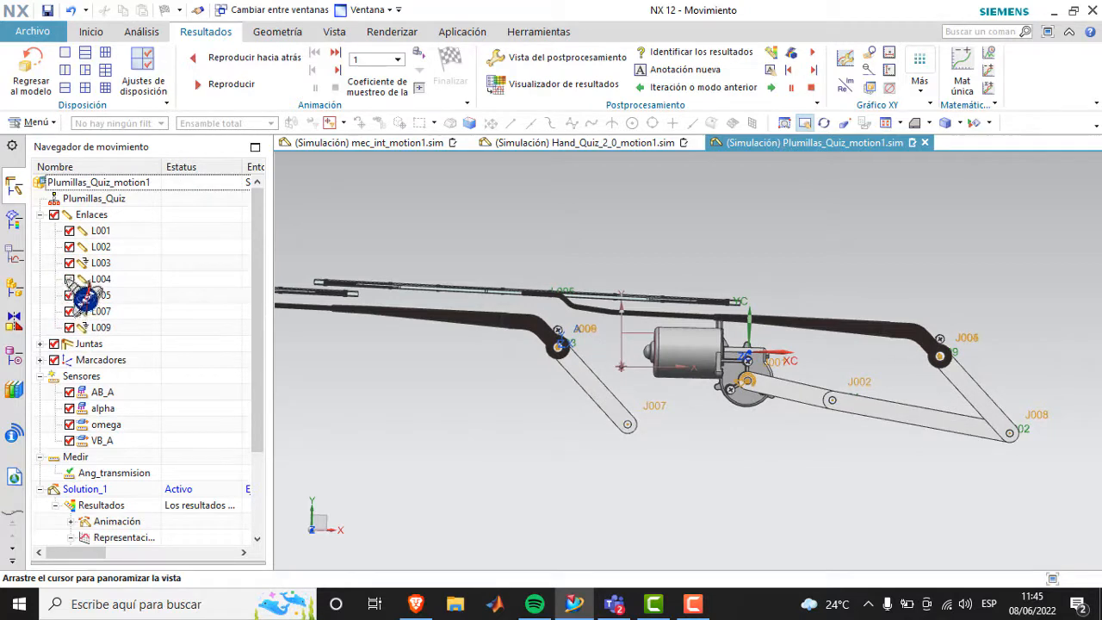
click(70, 279)
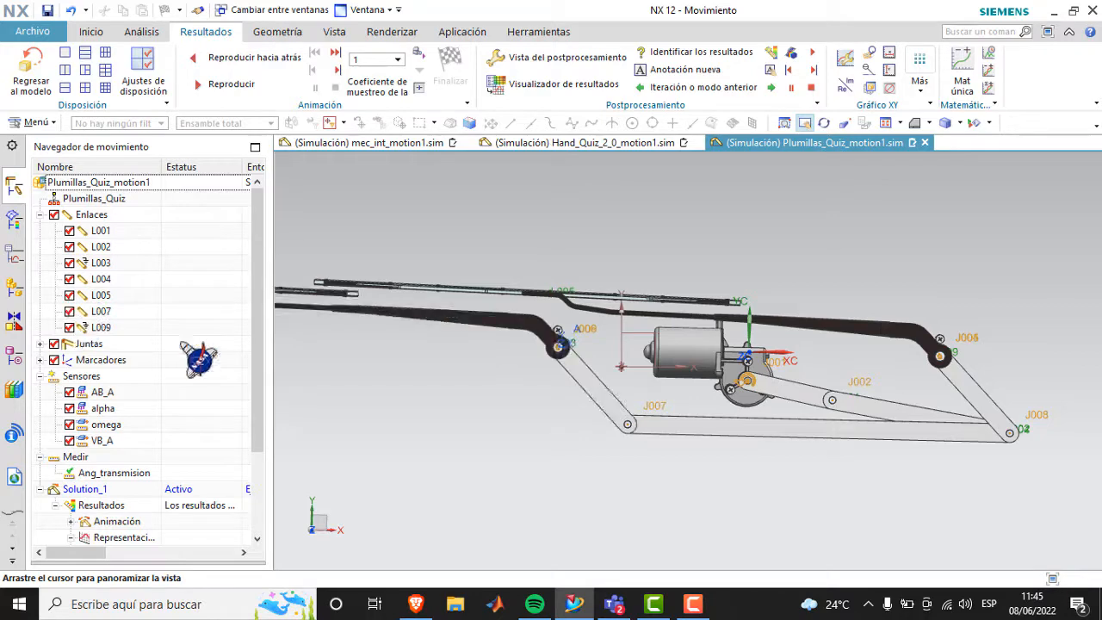
Step: Open the revolute joint J001 from the joint list, review its definition and rotation driver settings, and close it
click(41, 344)
scroll(227, 353, down, 3)
scroll(222, 350, up, 2)
click(100, 312)
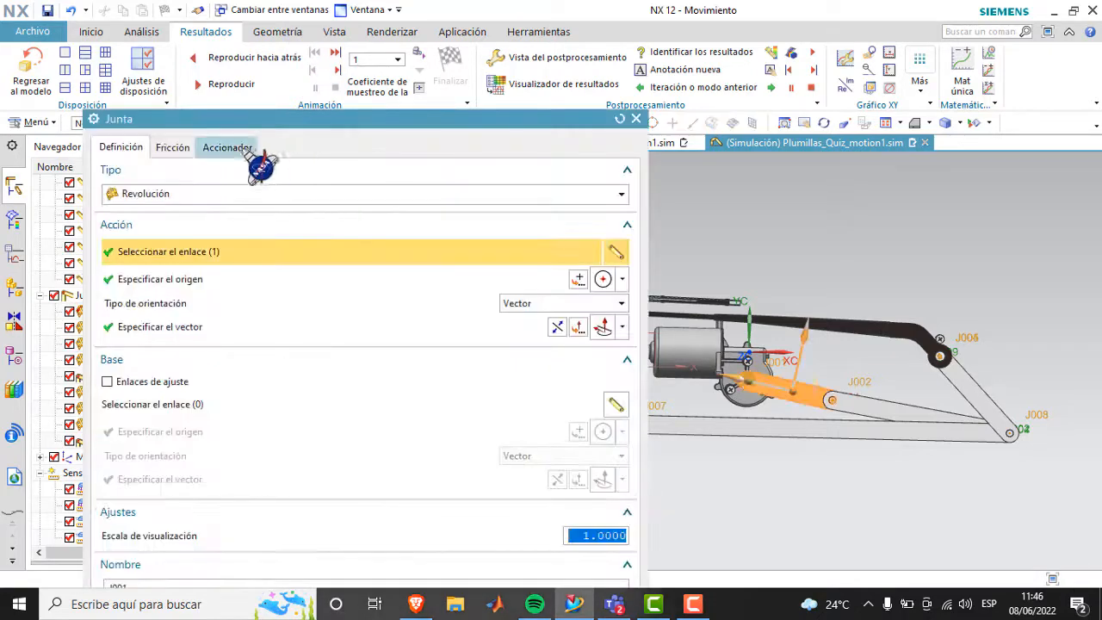
click(241, 152)
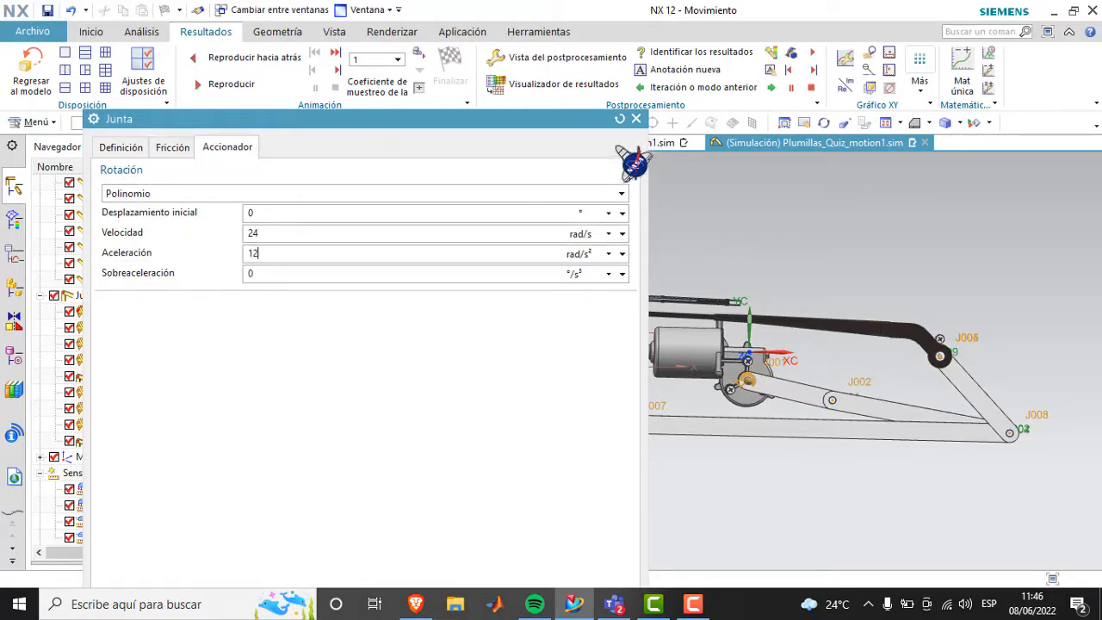
click(137, 148)
click(227, 147)
click(121, 147)
click(227, 147)
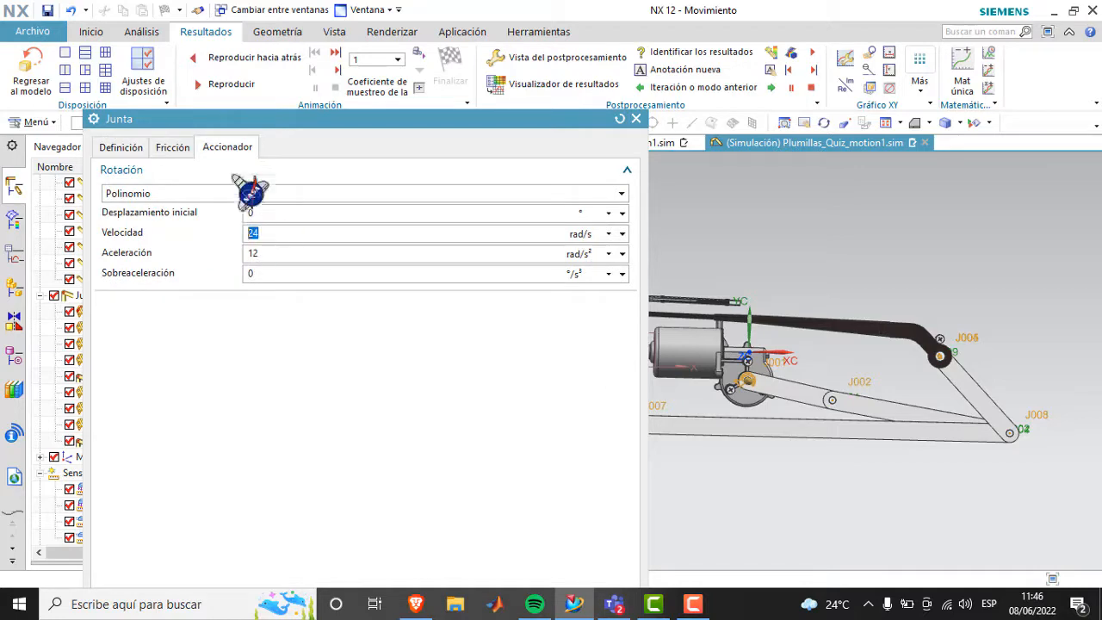
click(121, 147)
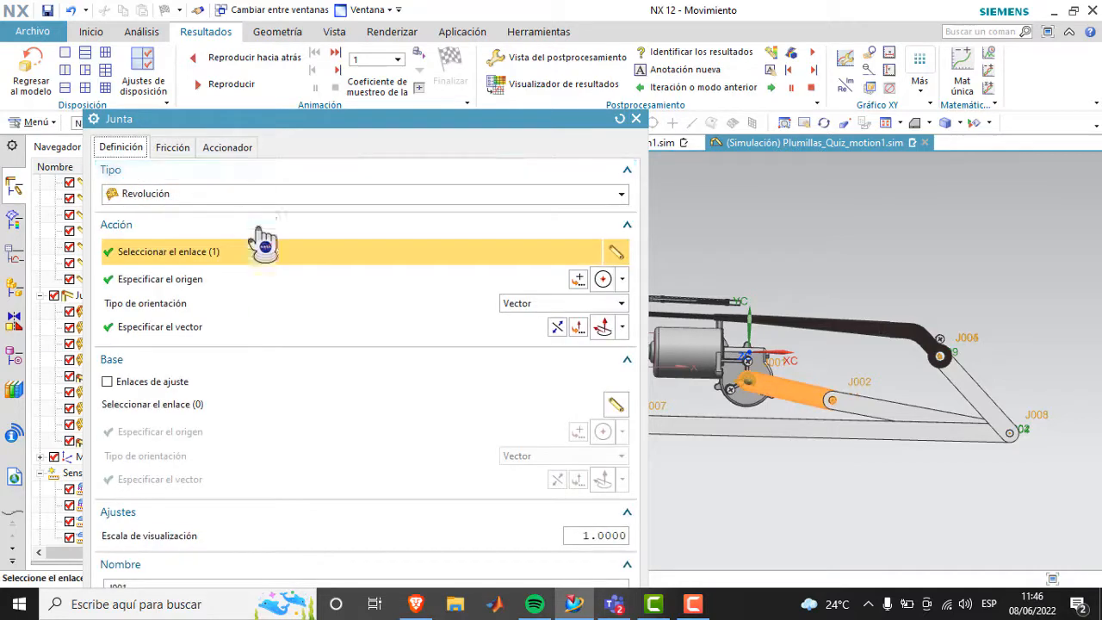
click(637, 119)
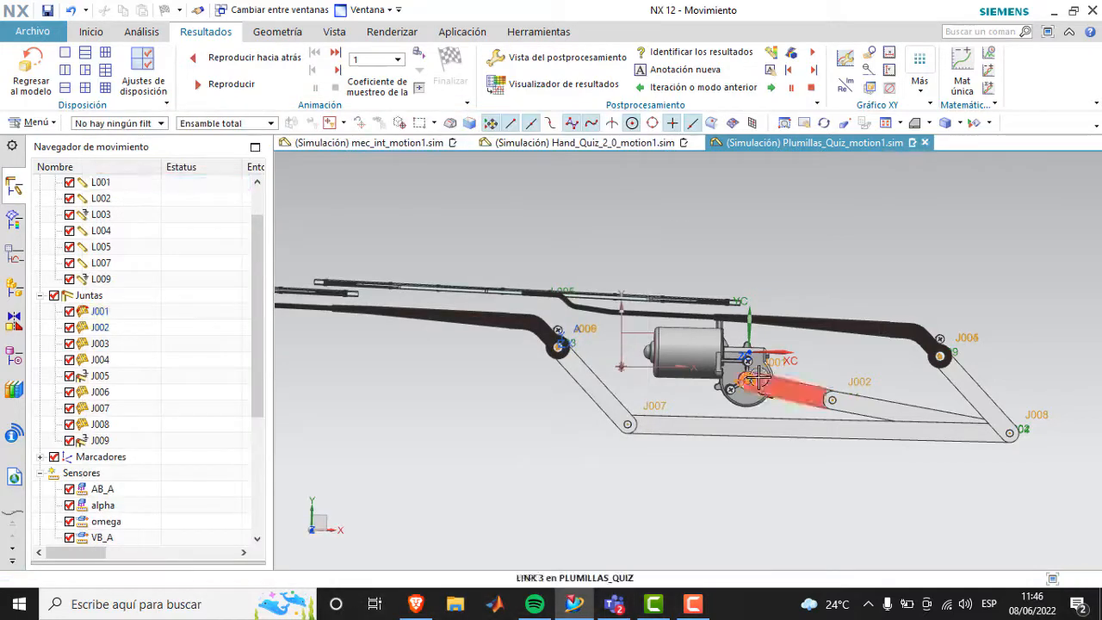
Step: Highlight the joints J002 and J003 and the fixed joints J005 and J009 to identify where they connect the links
click(92, 328)
click(92, 345)
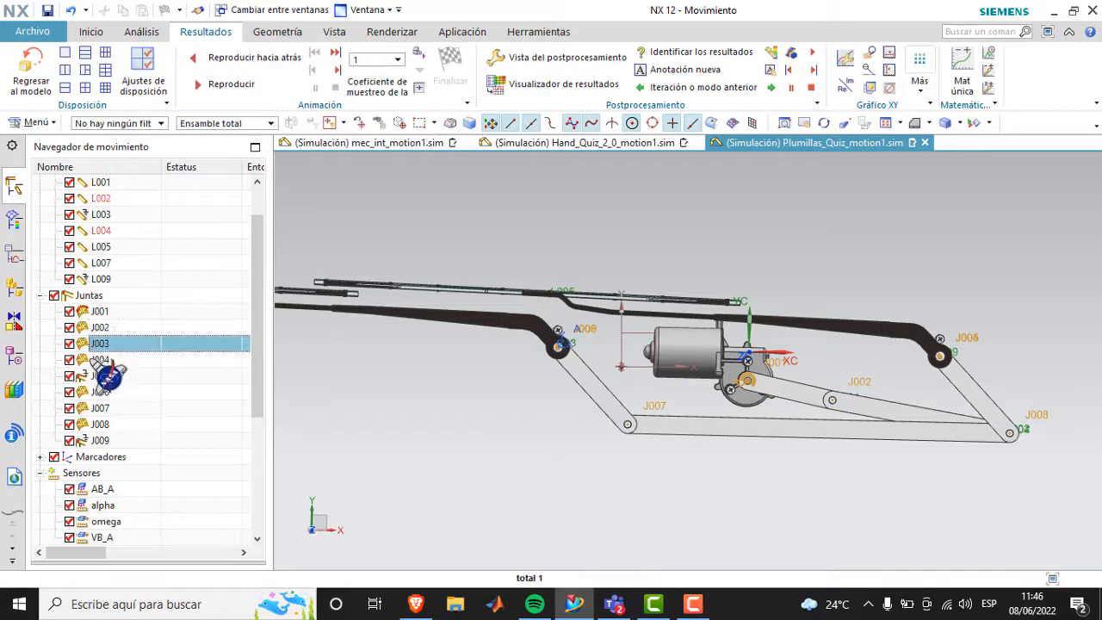
click(98, 329)
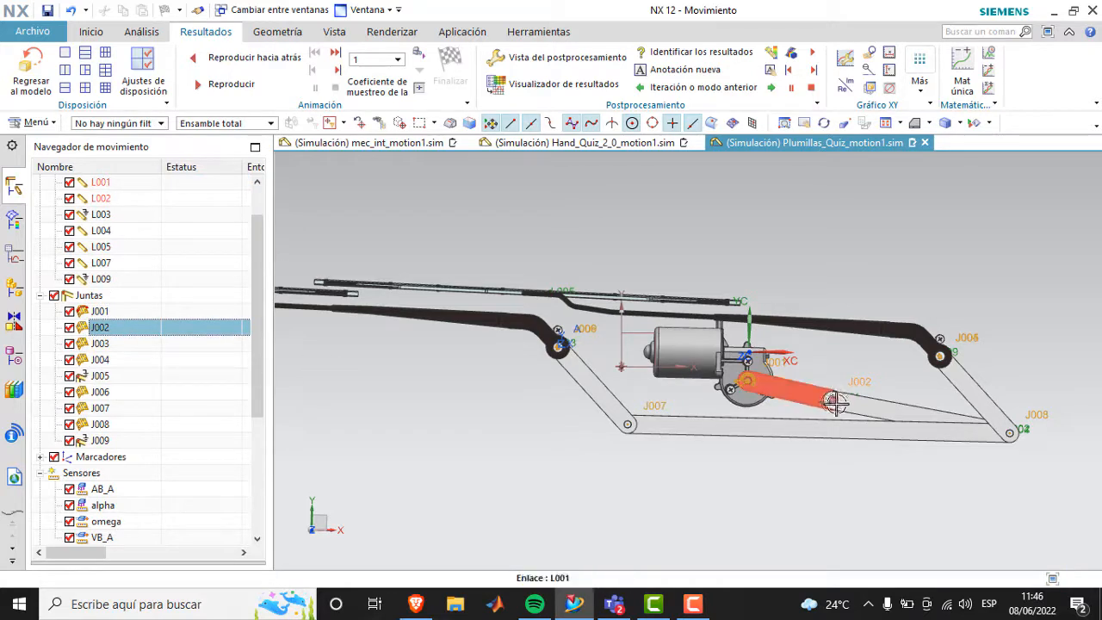
click(99, 344)
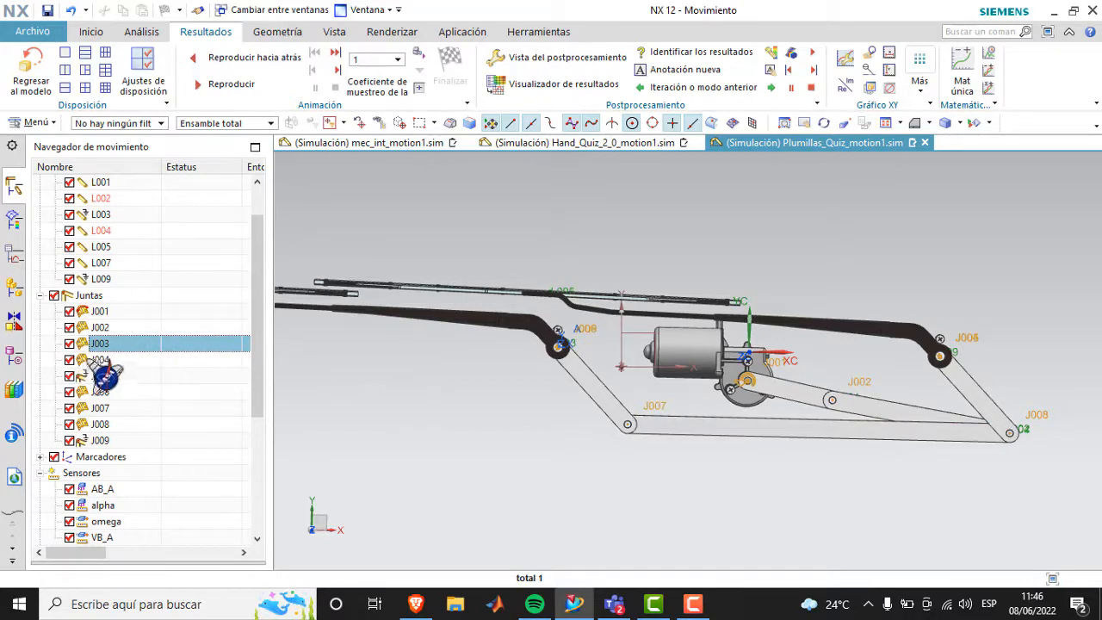
scroll(101, 361, down, 1)
click(89, 328)
click(89, 392)
click(89, 329)
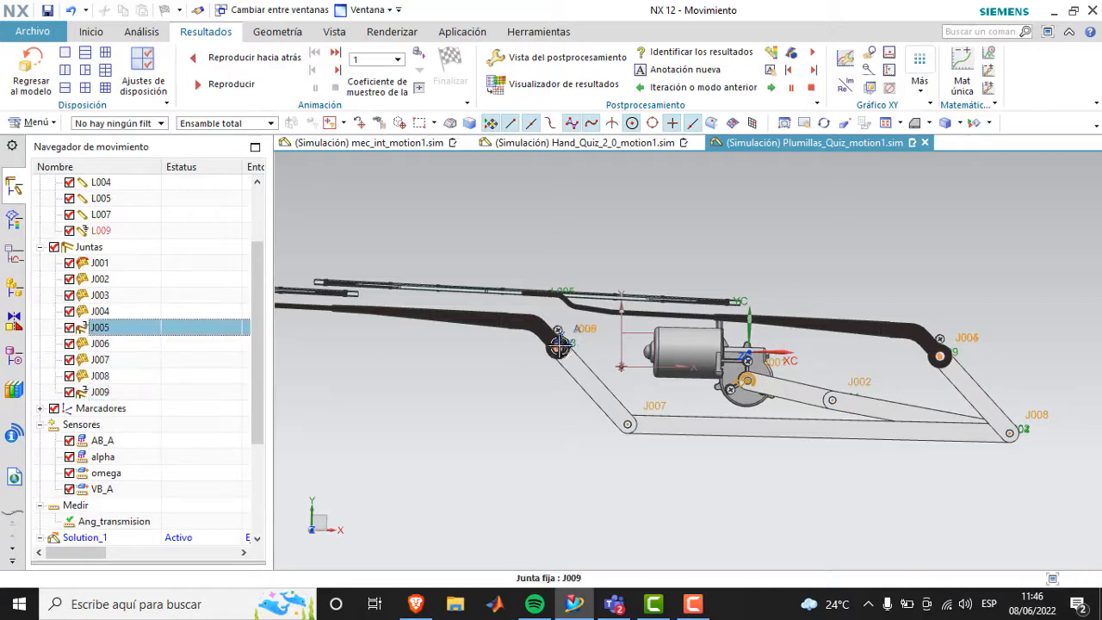
Step: List the markers, highlight marker A, and examine its position at the wiper arm's pivot up close
scroll(119, 428, down, 3)
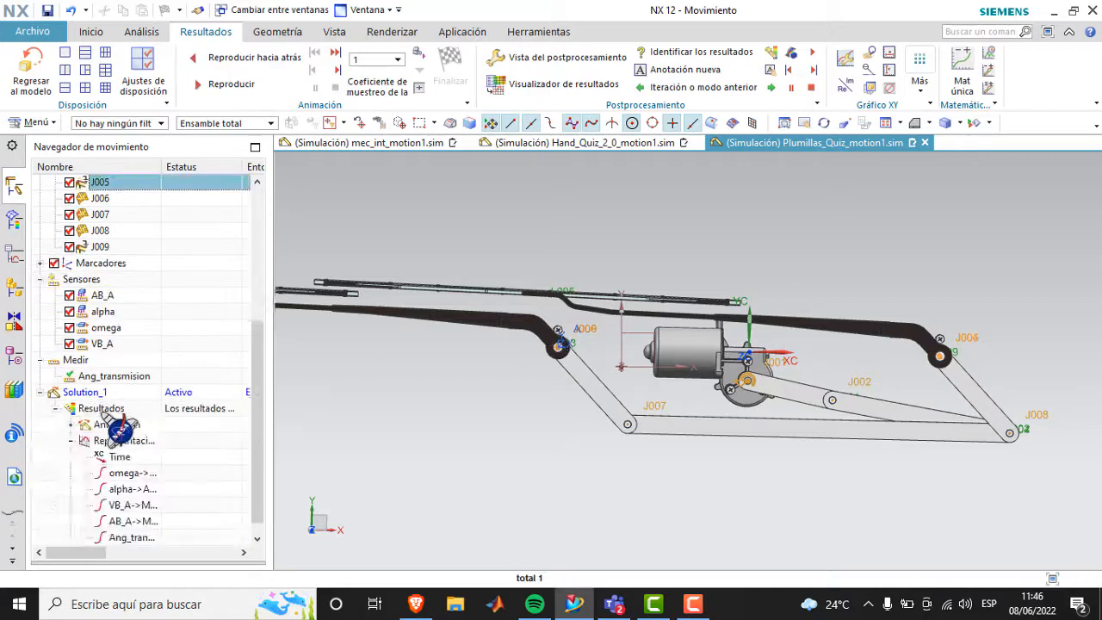
click(40, 262)
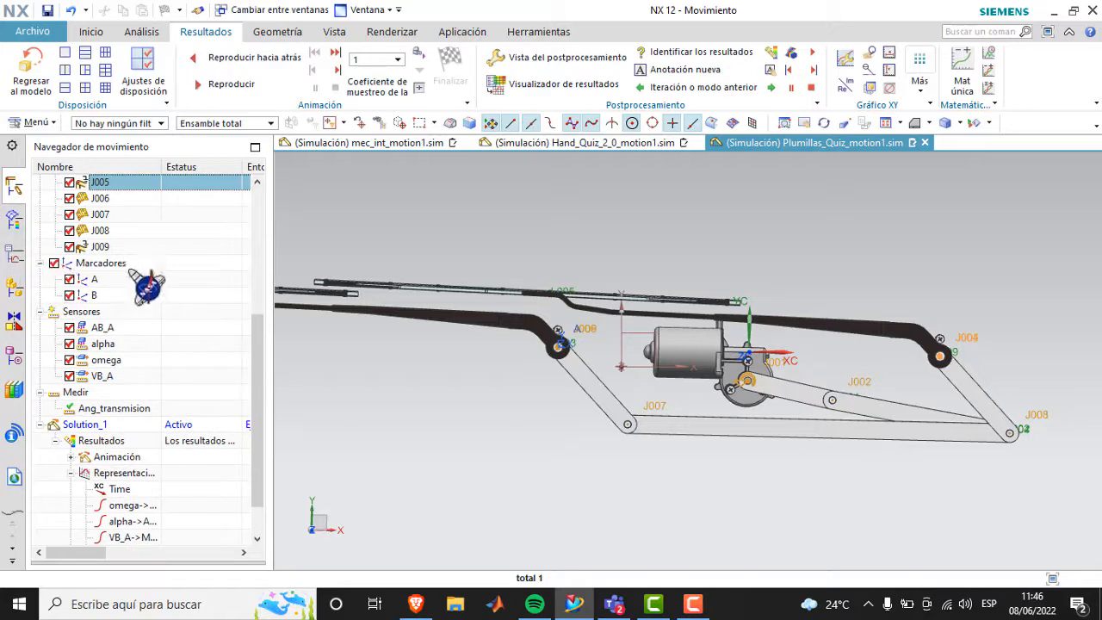
click(90, 280)
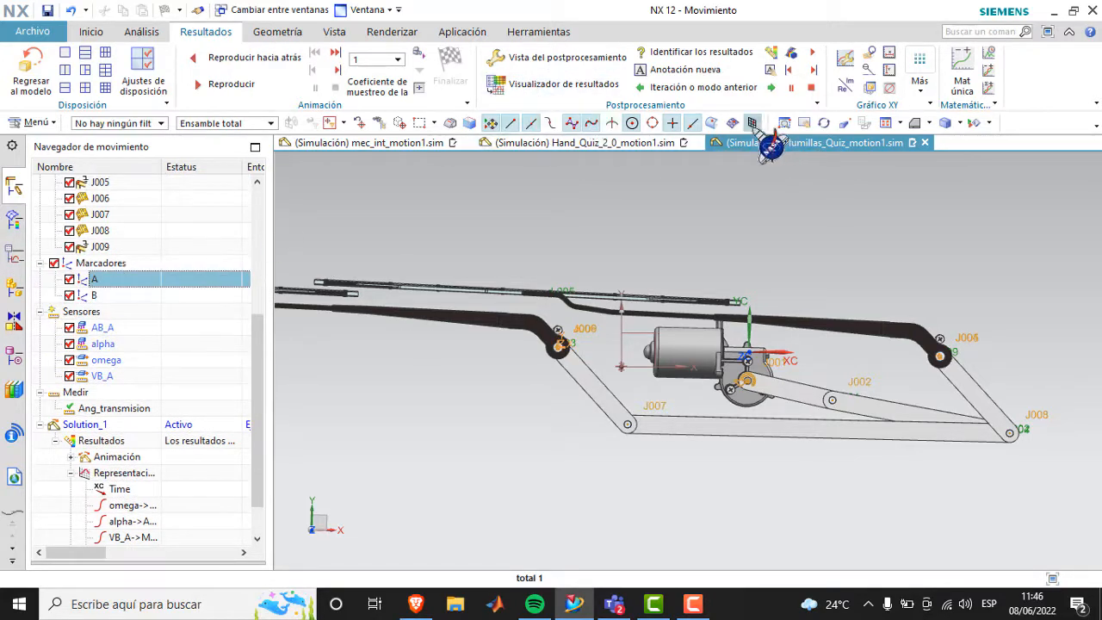
click(805, 124)
drag(568, 251, 755, 262)
scroll(782, 378, up, 5)
scroll(745, 297, up, 6)
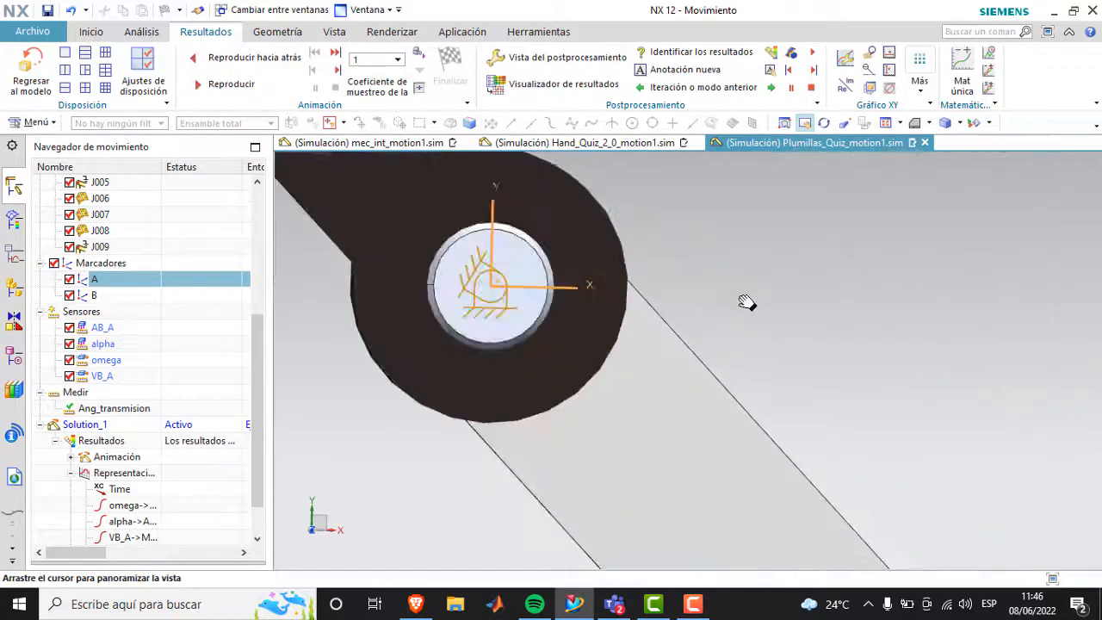
scroll(642, 303, down, 2)
scroll(644, 303, down, 6)
drag(465, 288, 660, 349)
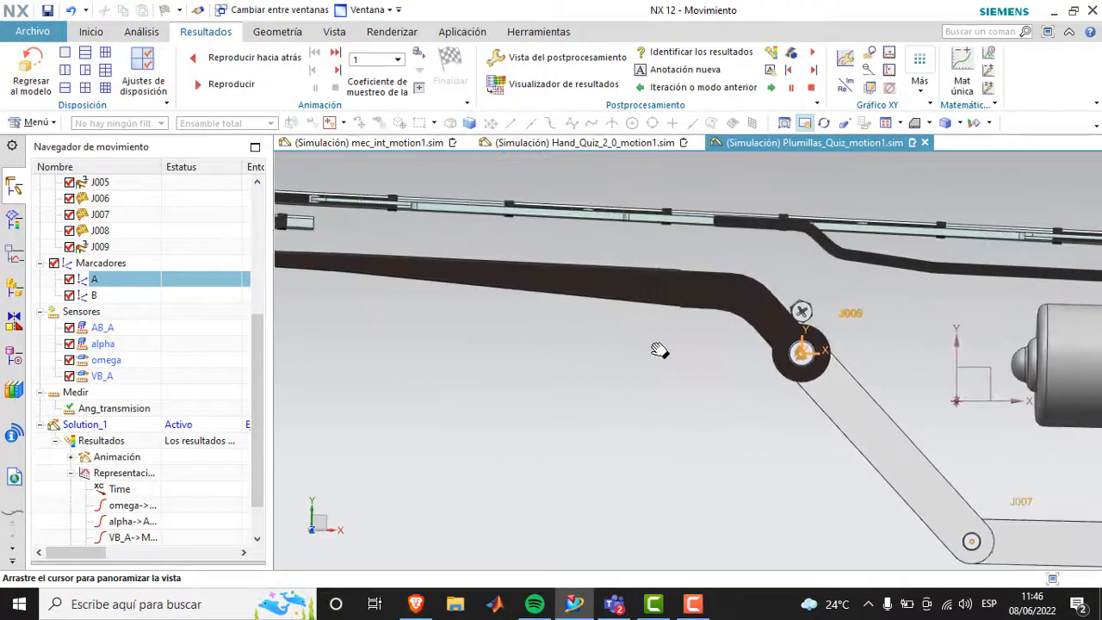
scroll(524, 296, down, 2)
drag(474, 313, 652, 312)
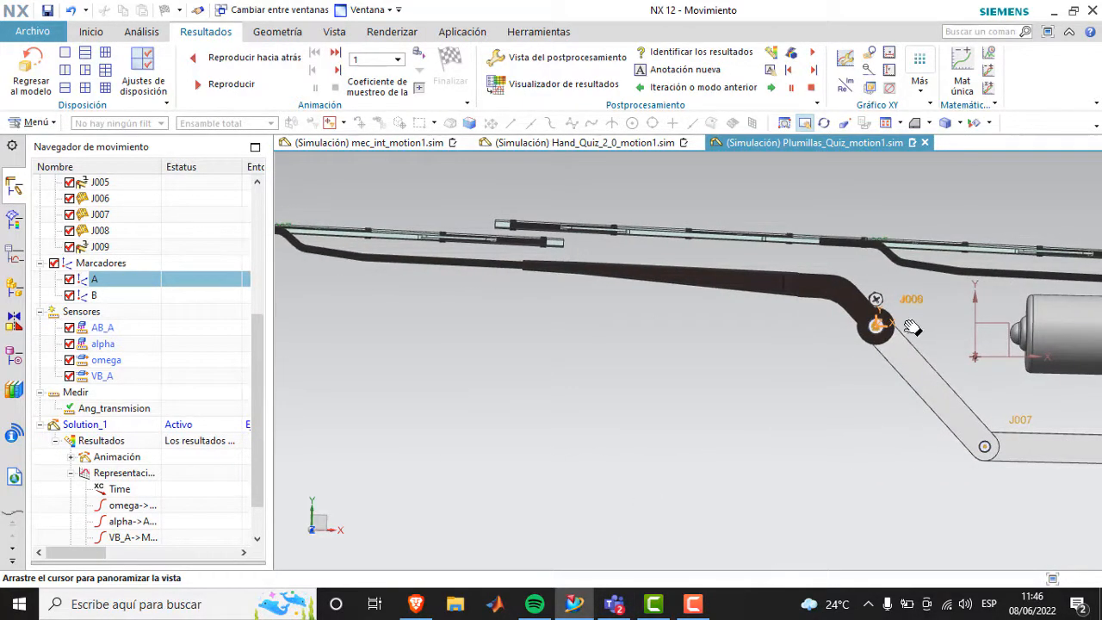
Step: Review the list of sensors, open the Ang_transmision angle measurement to examine its first and second object sets, and close it
scroll(548, 310, down, 4)
scroll(529, 317, up, 1)
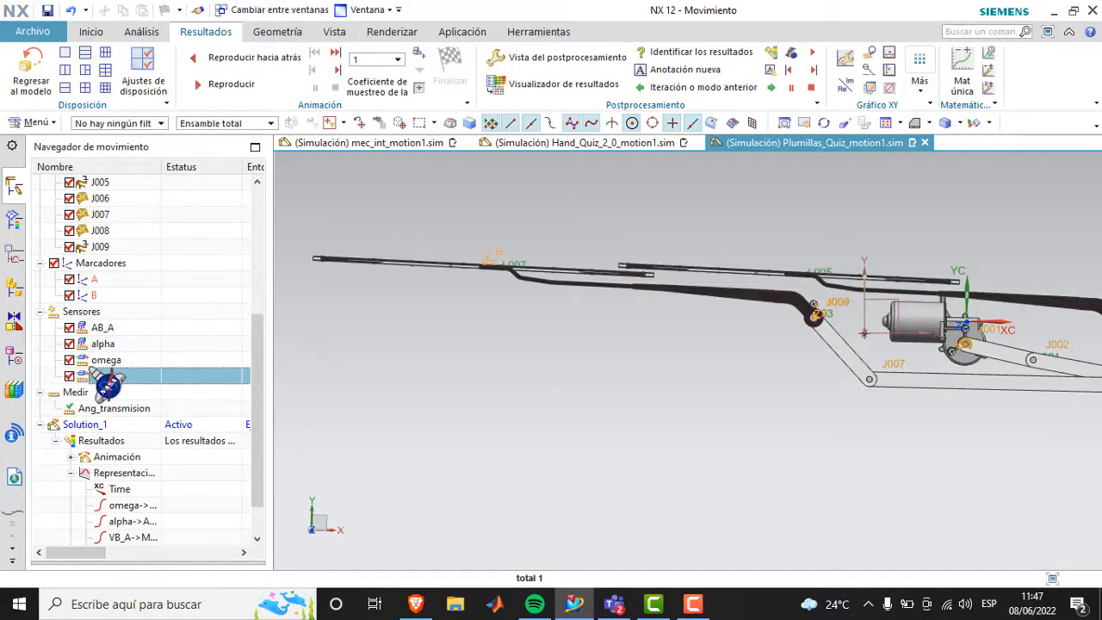
scroll(107, 386, down, 1)
click(67, 360)
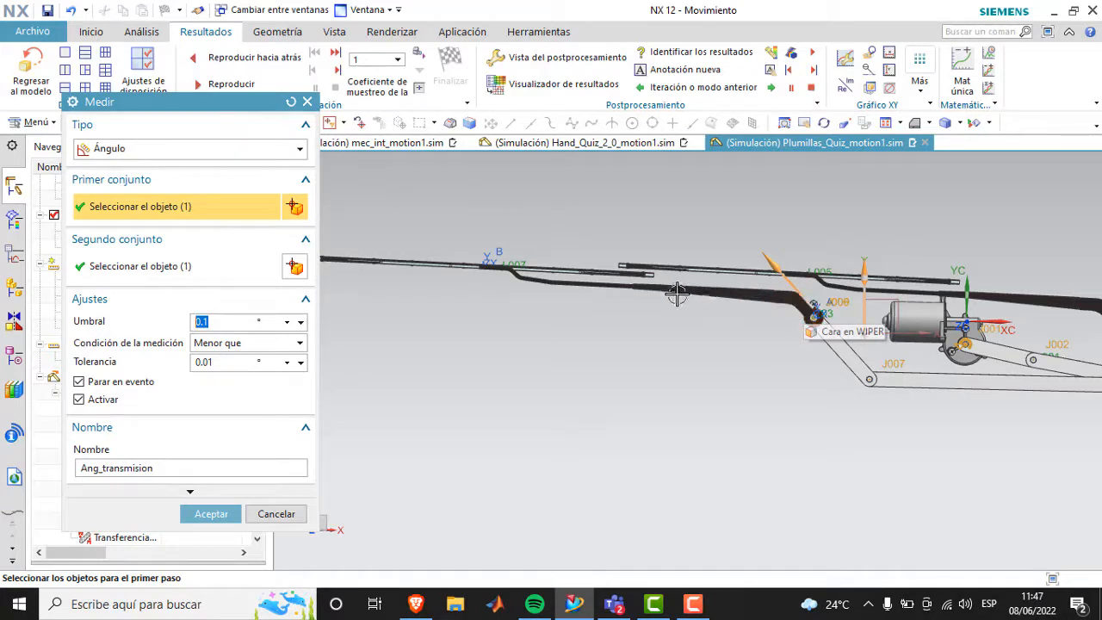
click(228, 275)
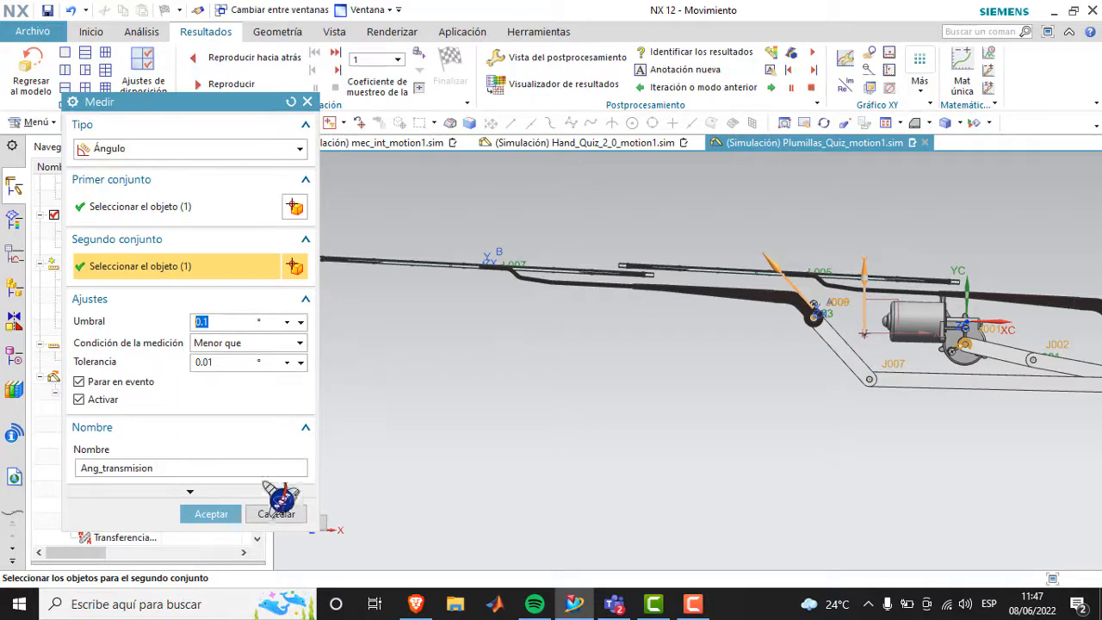
click(223, 517)
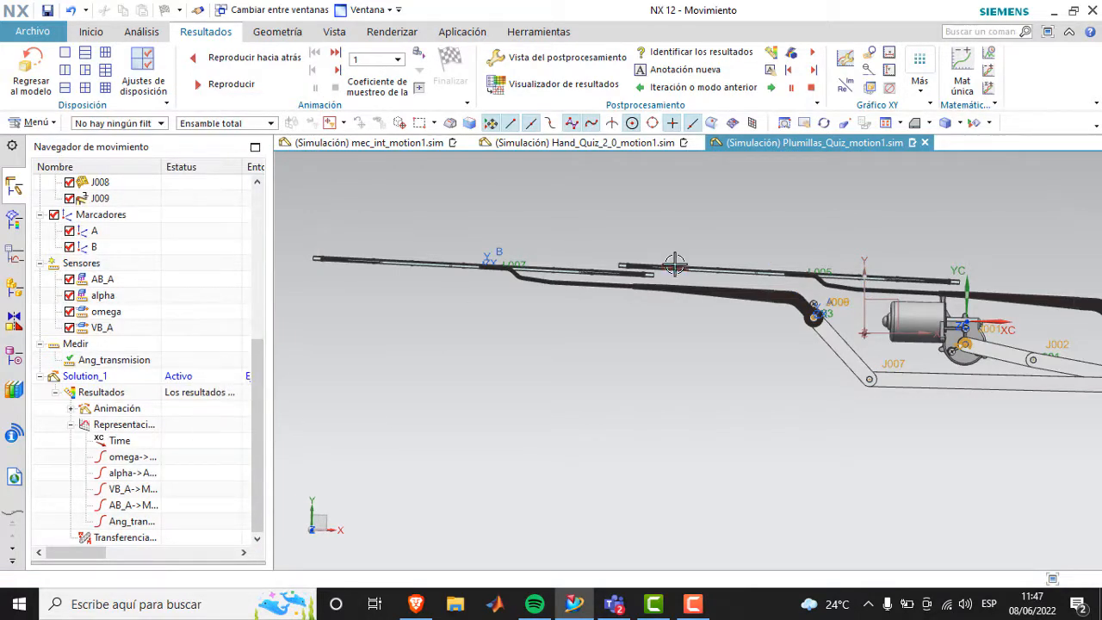
Step: Fit the whole wiper mechanism in the graphics area and divide the display into a layout of four views
scroll(675, 264, down, 1)
click(804, 127)
drag(821, 287, 665, 288)
scroll(786, 284, down, 2)
drag(718, 315, 636, 387)
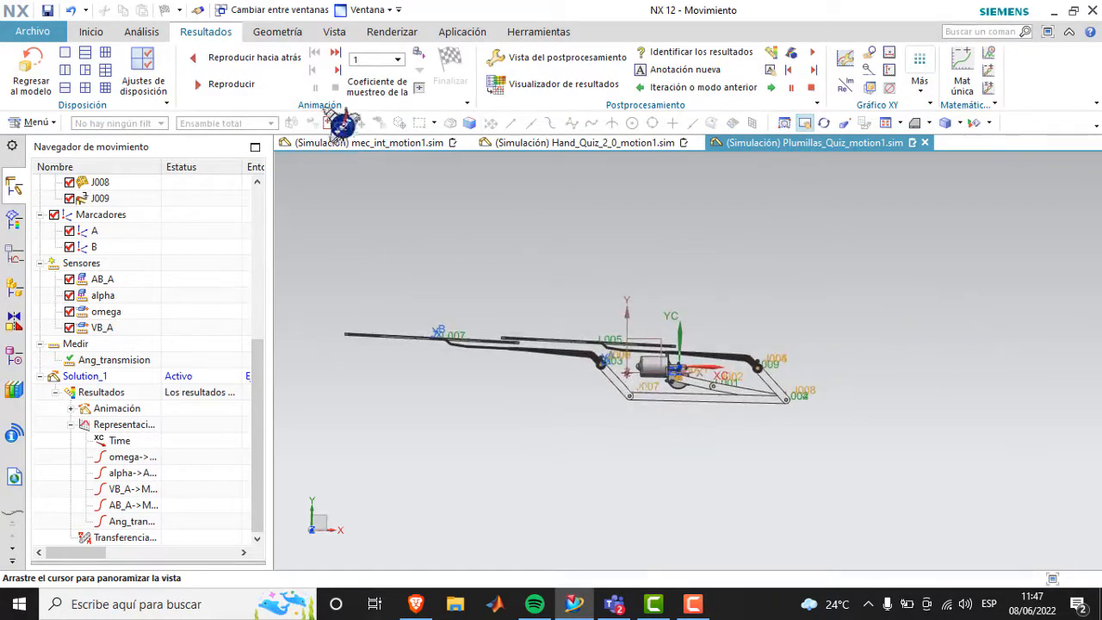
click(85, 70)
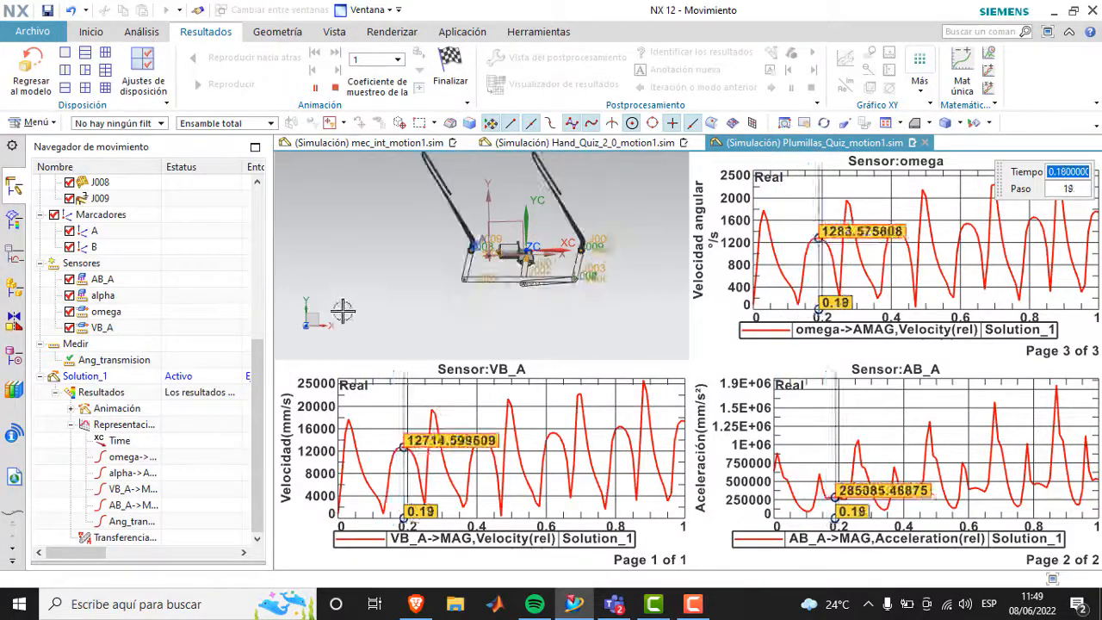
Step: Finish the running animation and plot the alpha sensor's angular acceleration in the view holding the VB_A graph
click(451, 62)
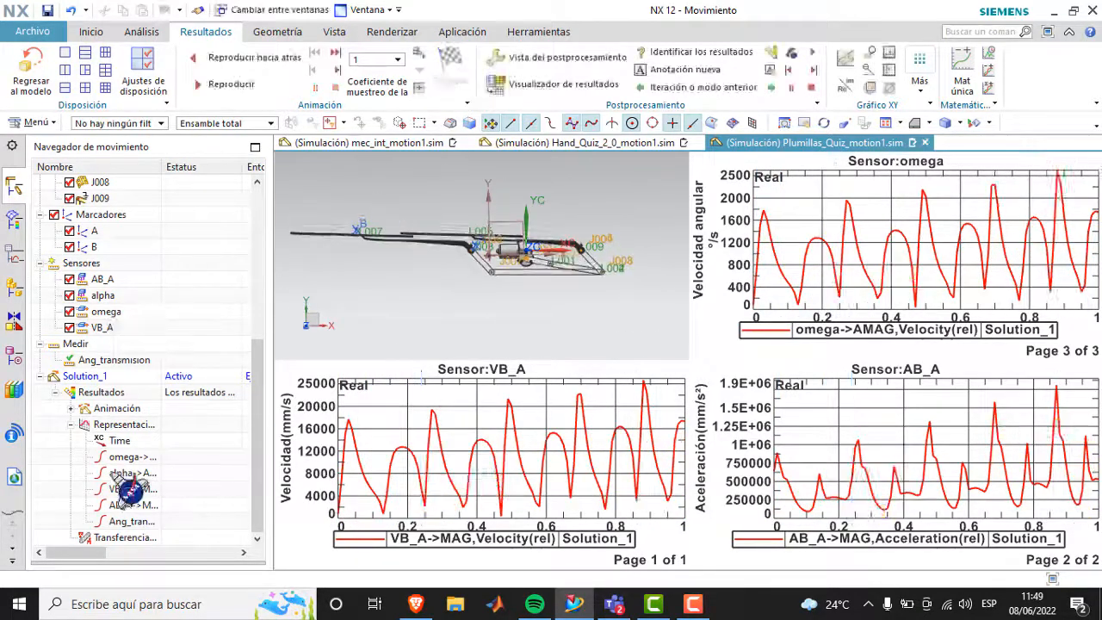
right_click(131, 472)
click(157, 326)
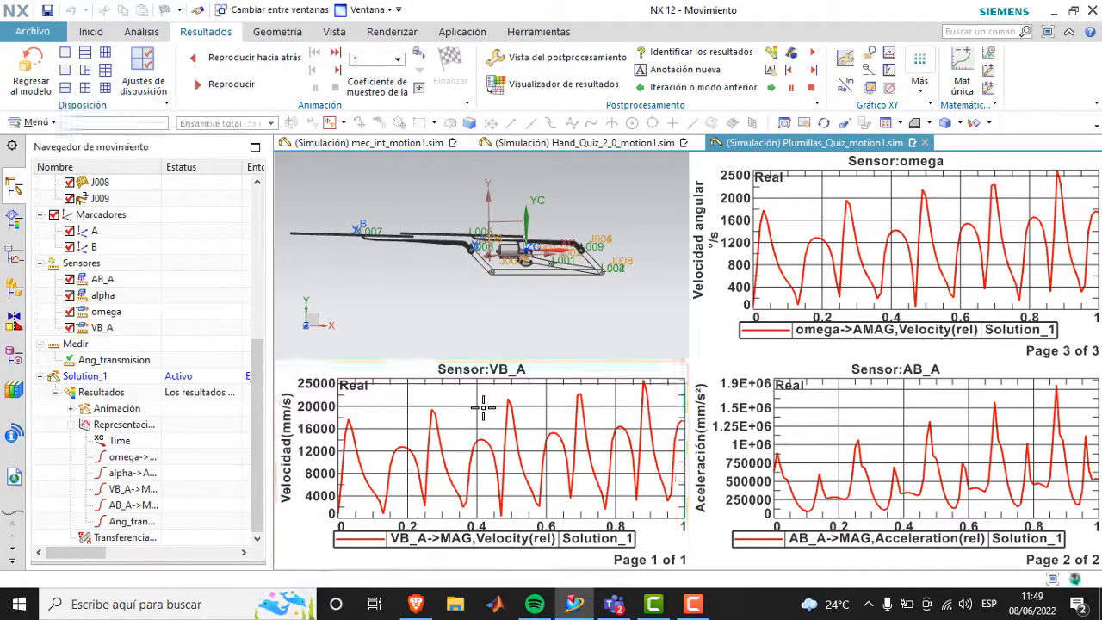
click(483, 409)
Step: Play the wiper animation alongside the omega, alpha and AB_A graphs, finish it, and review the sensors and measurement listed
click(222, 86)
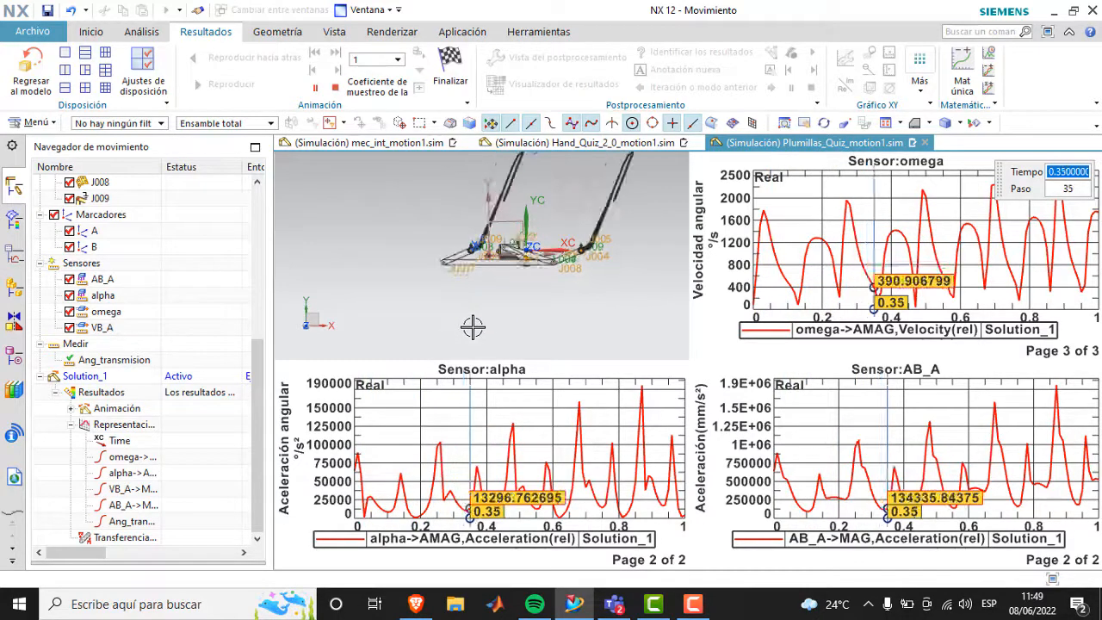
click(452, 76)
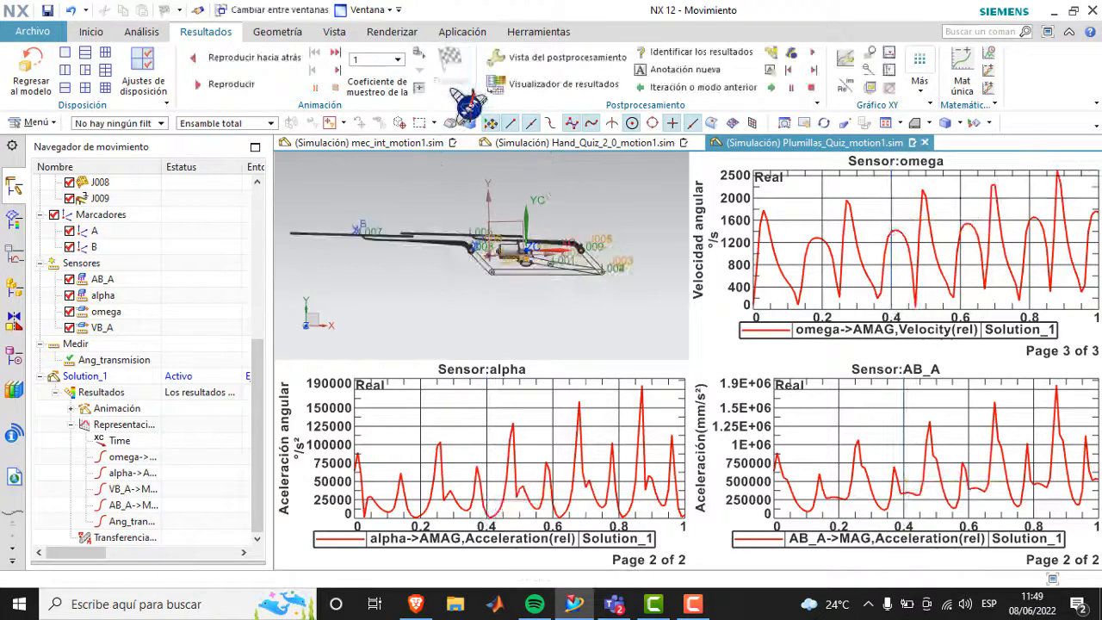
scroll(138, 349, up, 2)
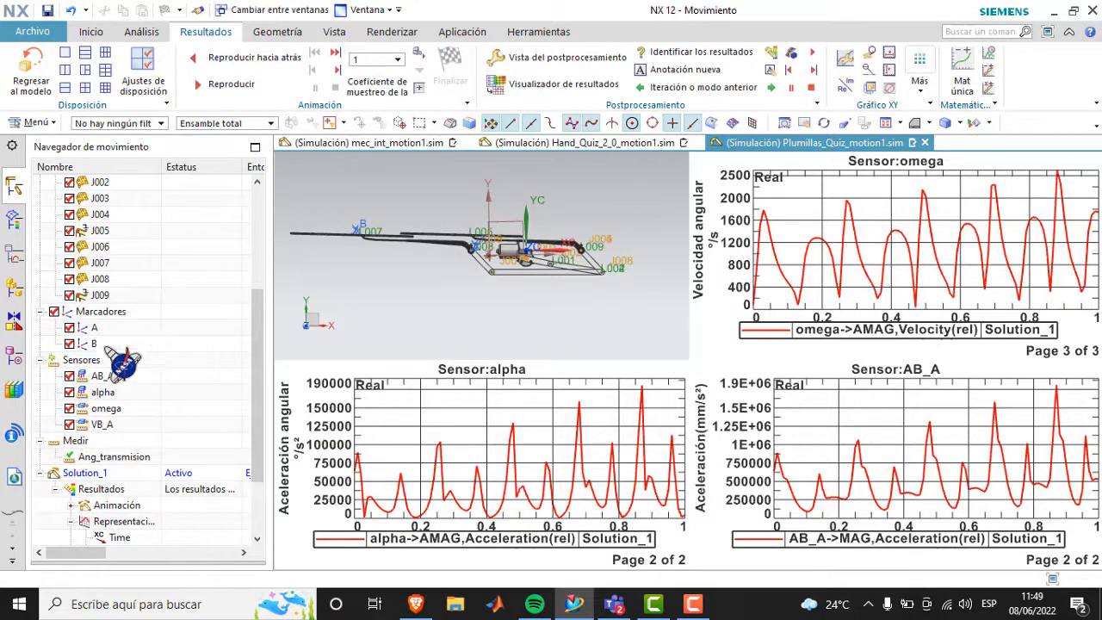
scroll(158, 396, down, 2)
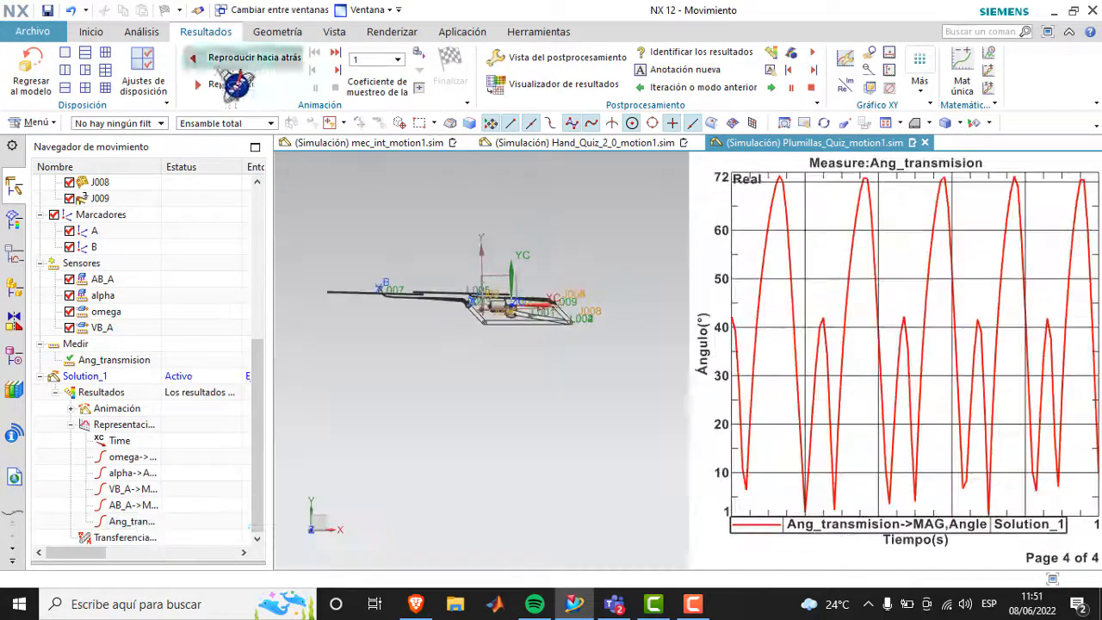
Step: Play the wiper animation beside the Ang_transmision graph and examine the measured transmission angle on the mechanism up close
click(197, 83)
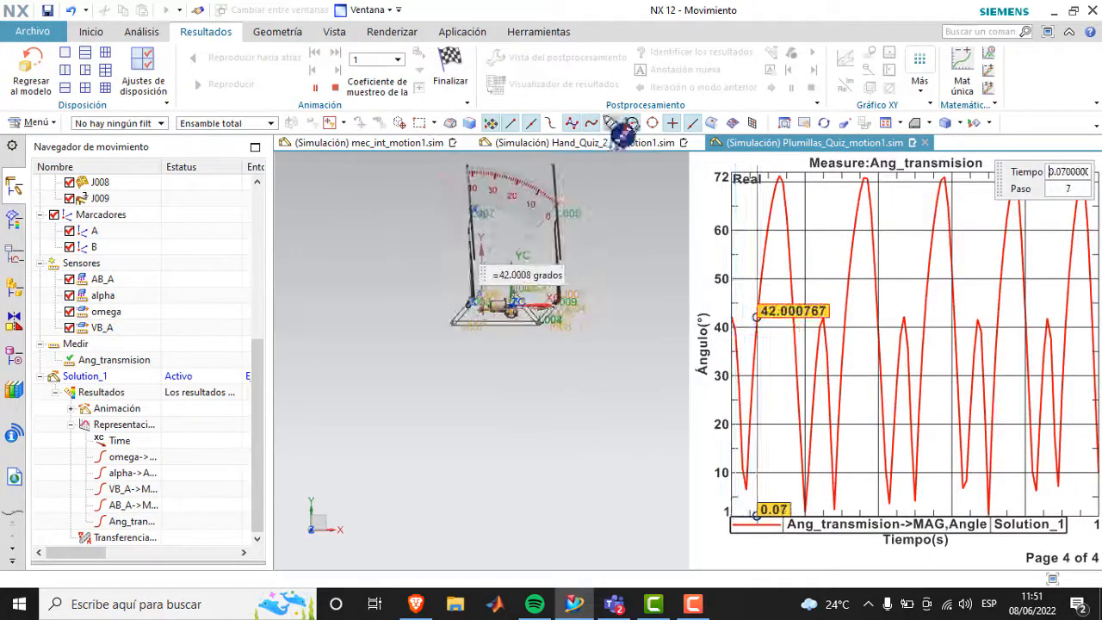
scroll(420, 341, up, 2)
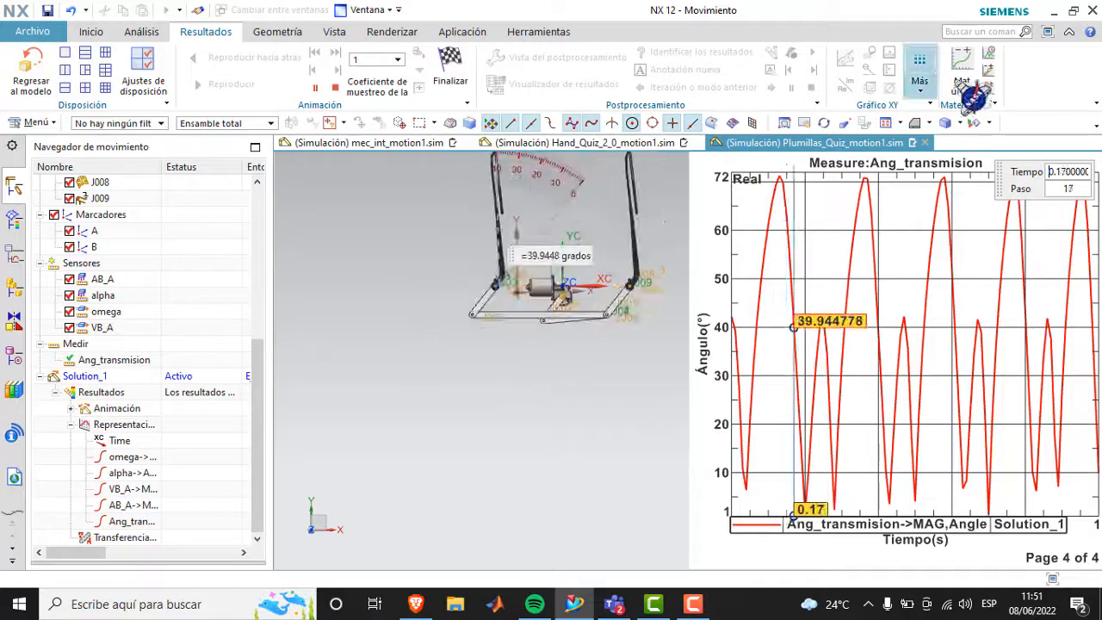
click(805, 123)
drag(602, 286, 589, 373)
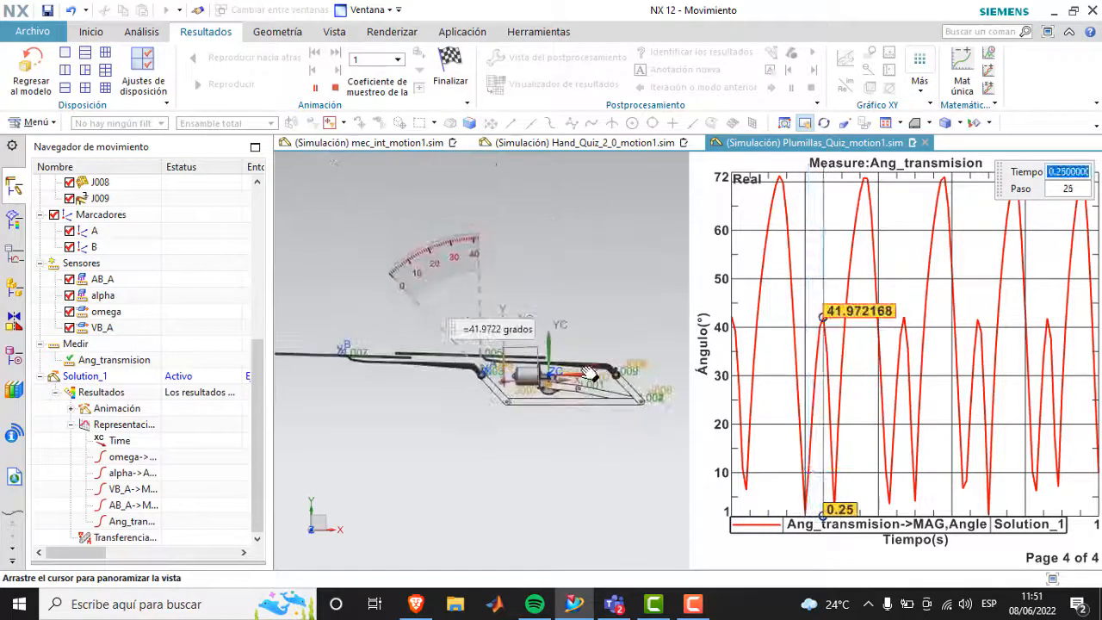